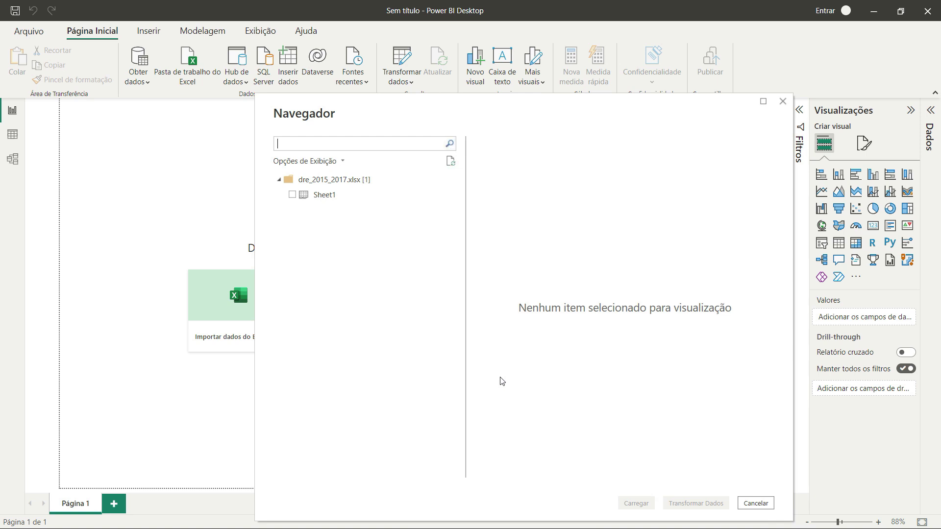
Step: Select Sheet1 of dre_2015_2017.xlsx and open it in the Power Query editor for transformation
drag(537, 117, 496, 79)
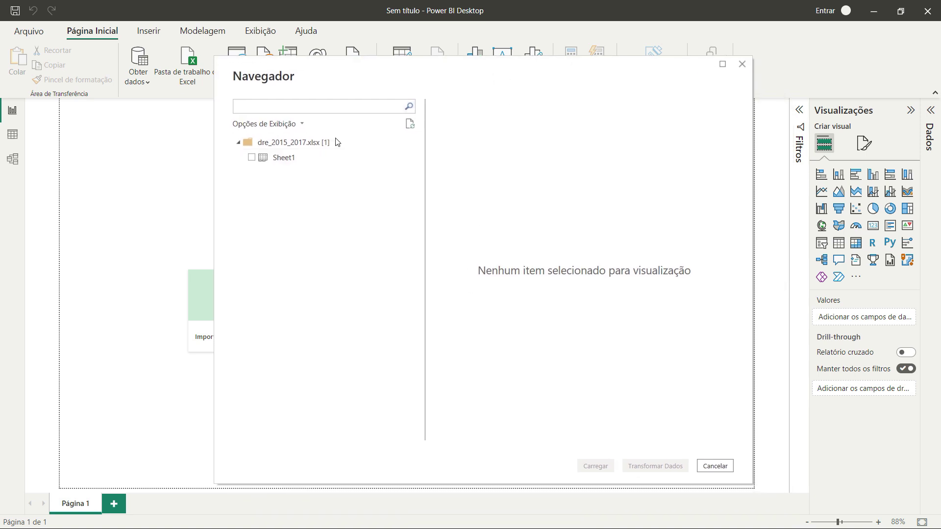
click(252, 158)
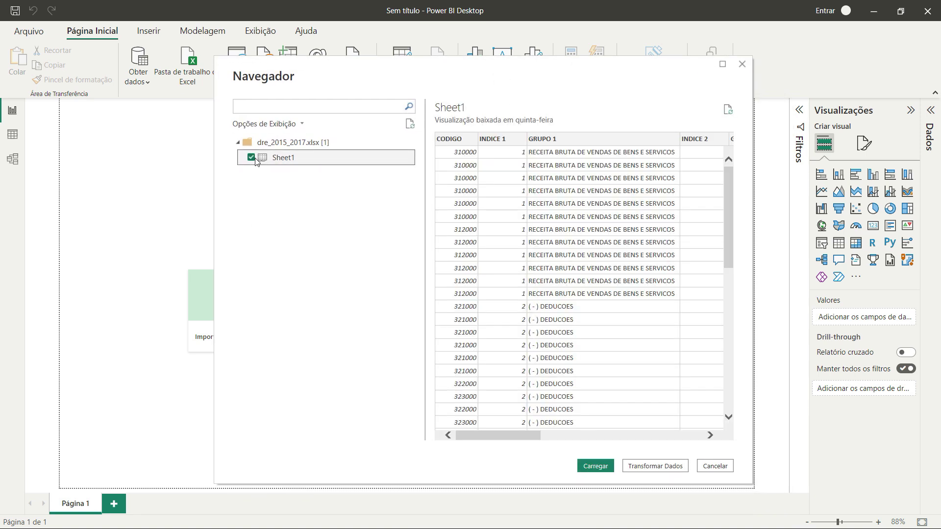
click(655, 466)
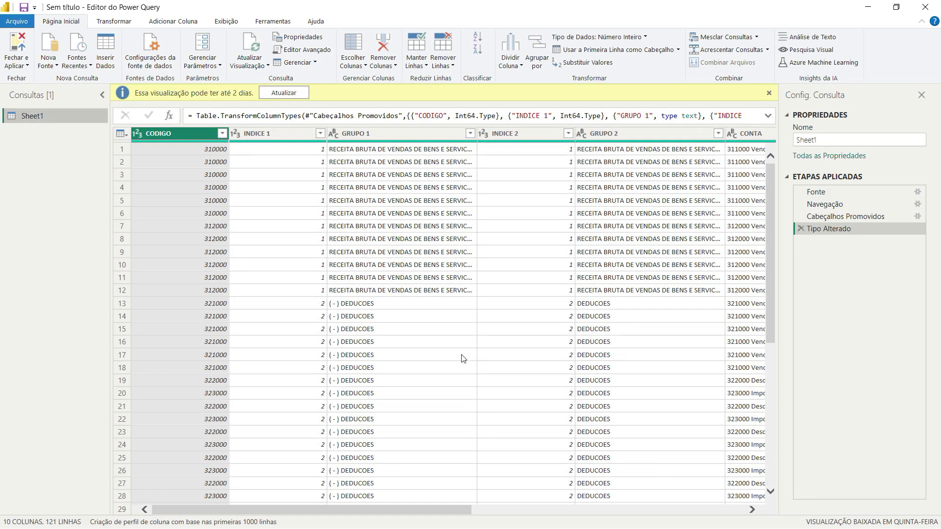
Step: Rename the Sheet1 query as dre
double_click(809, 140)
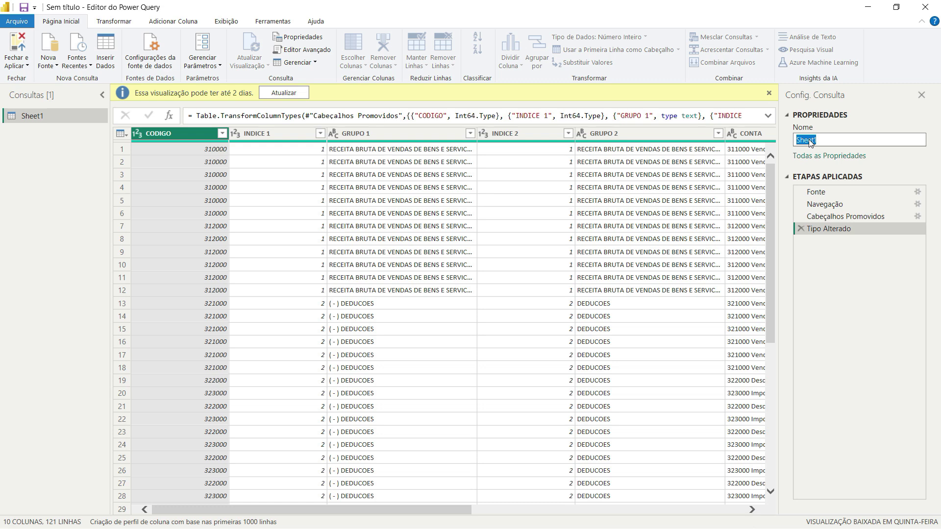
click(812, 143)
double_click(814, 143)
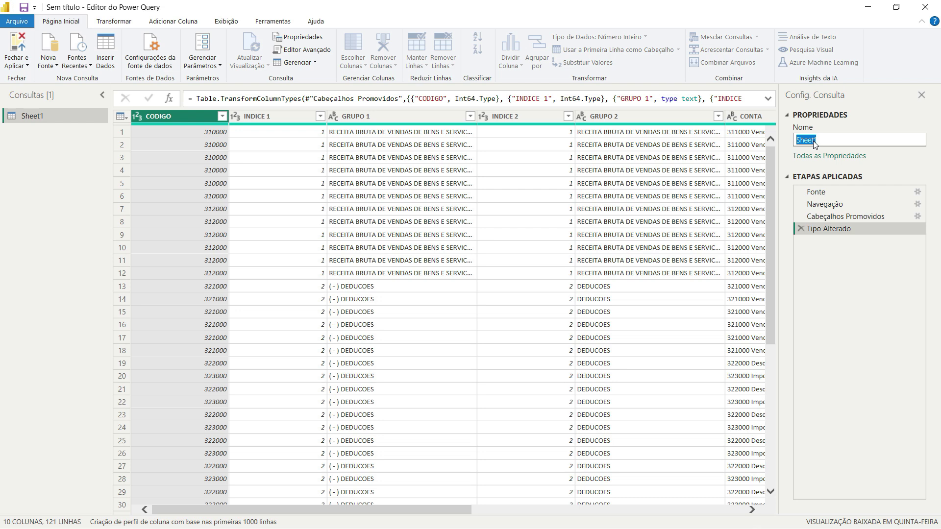
text(dre)
key(Return)
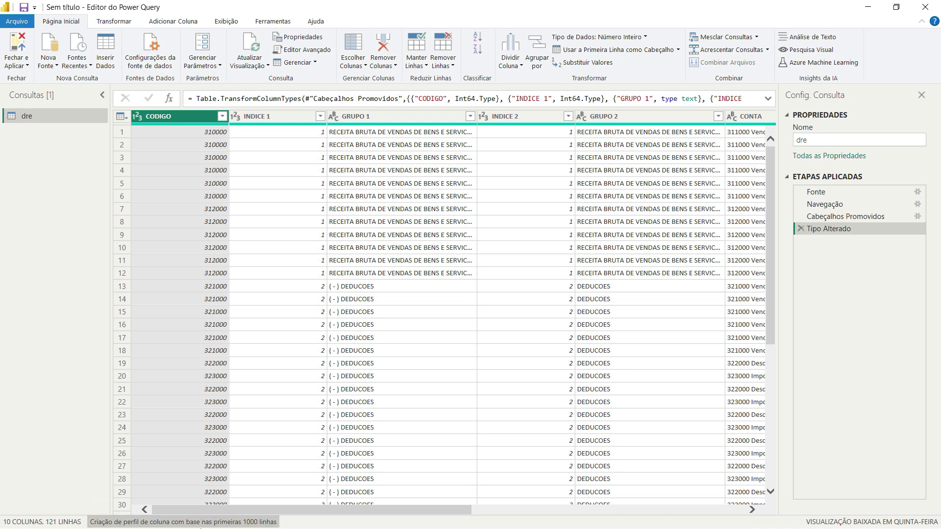
Step: Examine how the INDICE 1 values correspond to the GRUPO 1 categories down the rows of the dre query
click(361, 118)
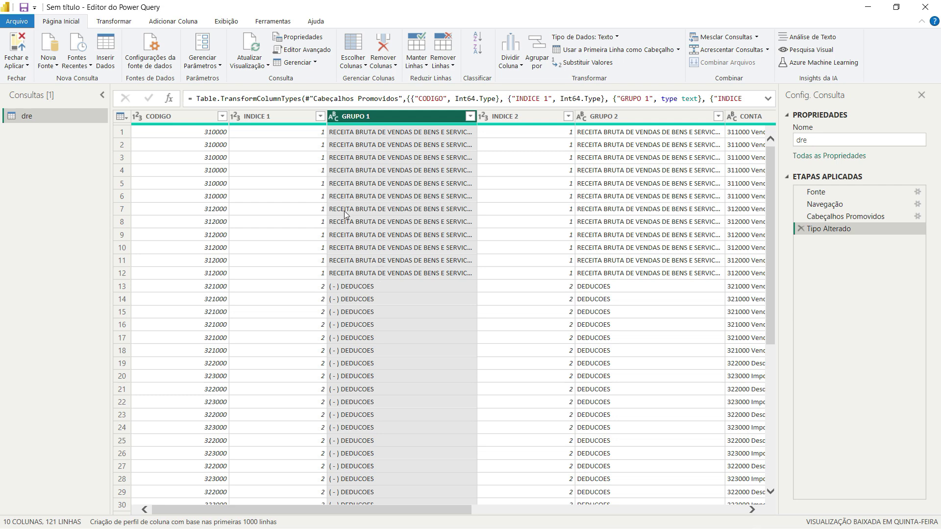
ctrl+click(293, 118)
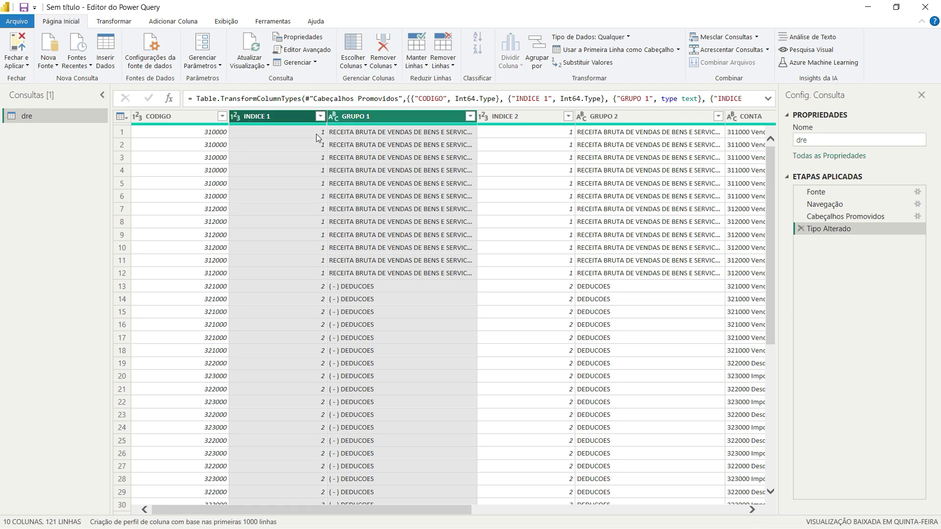
scroll(311, 284, down, 4)
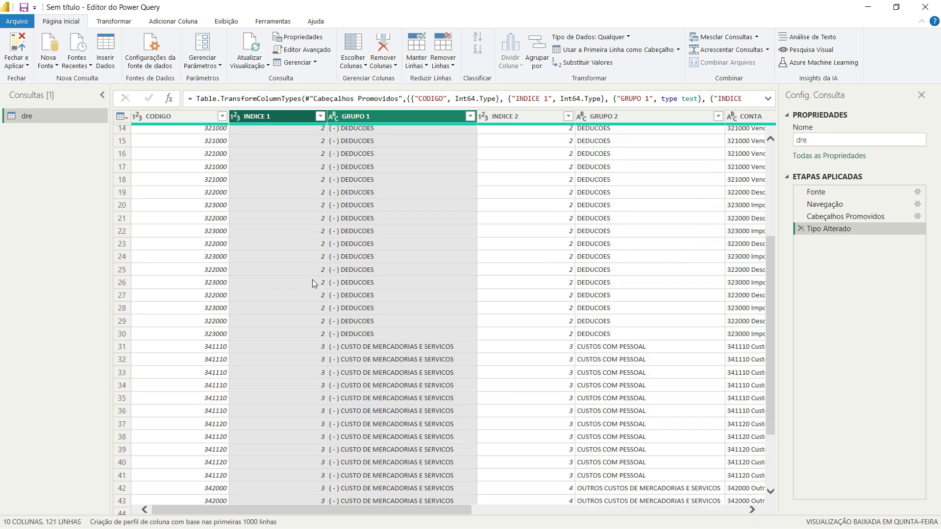
scroll(365, 195, up, 1)
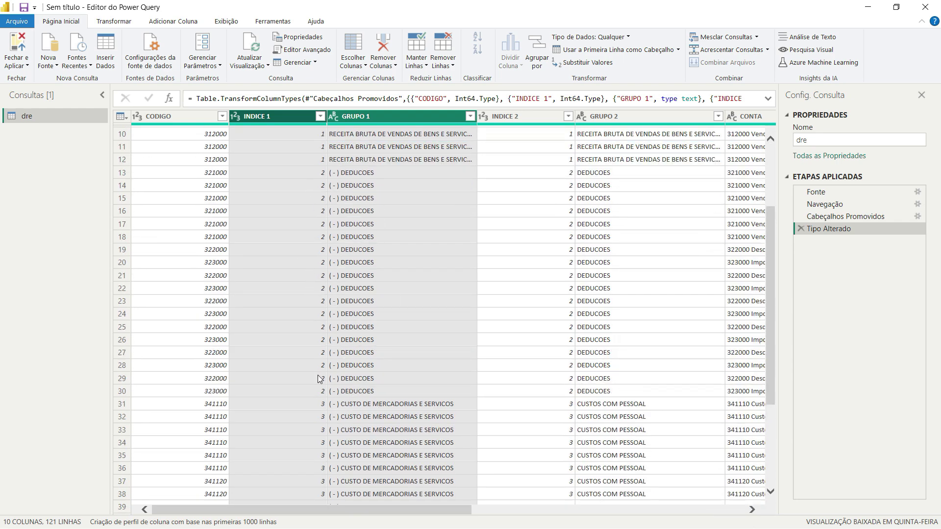
scroll(316, 392, down, 5)
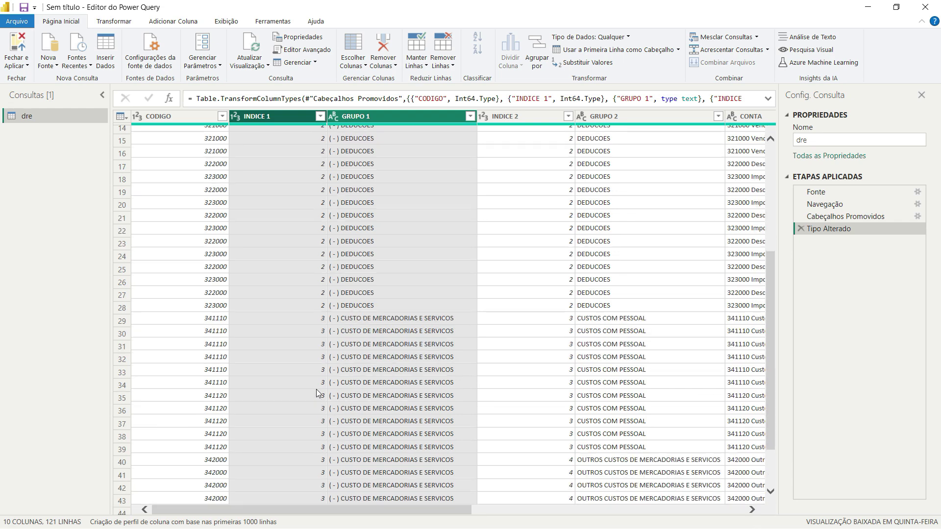
scroll(330, 358, down, 2)
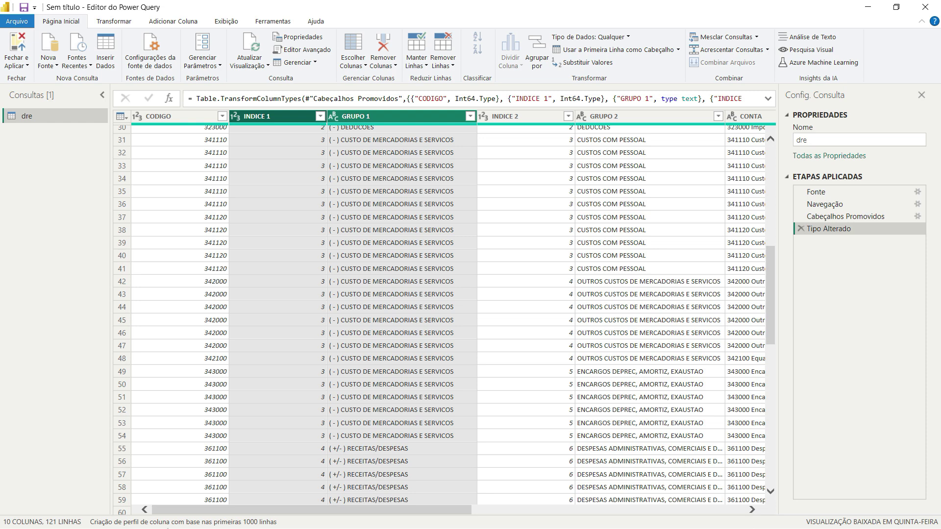
Step: Examine the GRUPO 2 subcategories against GRUPO 1 and check how INDICE 2 numbers them
drag(194, 513, 246, 513)
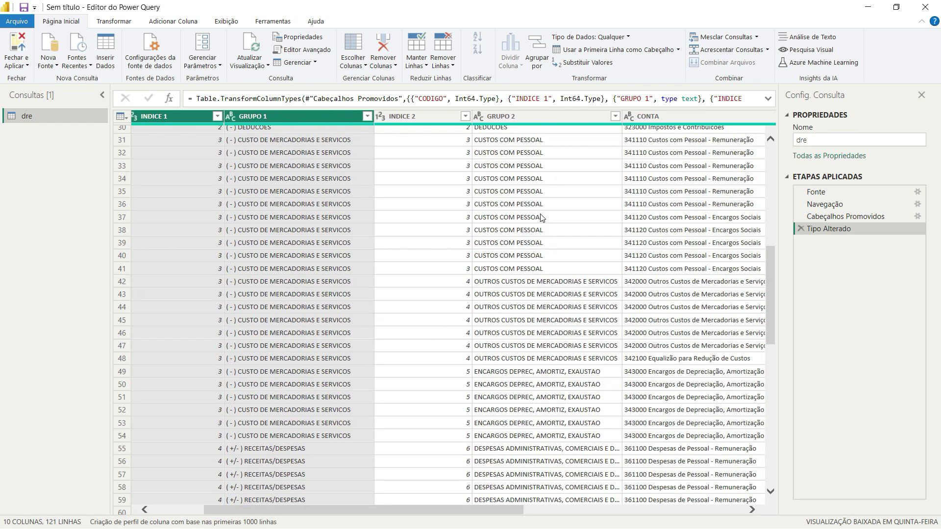
scroll(542, 216, up, 10)
click(561, 121)
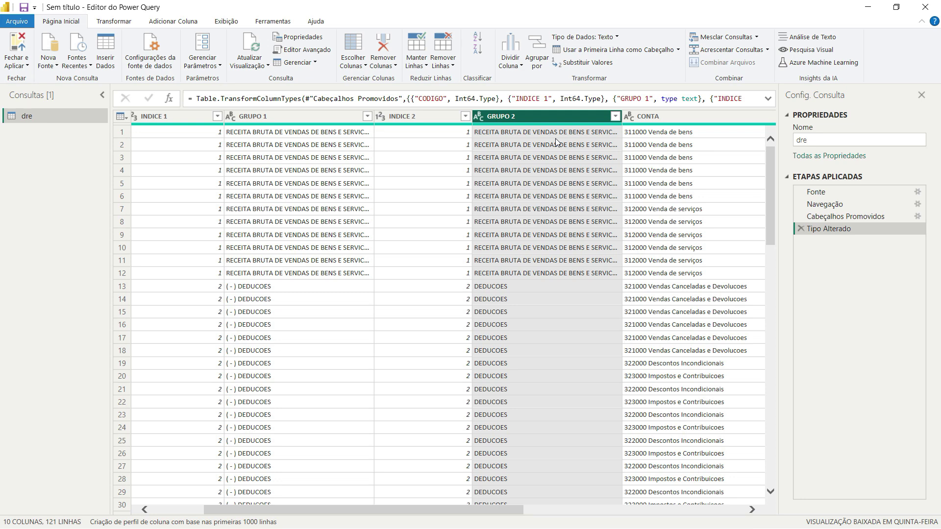
scroll(557, 252, down, 9)
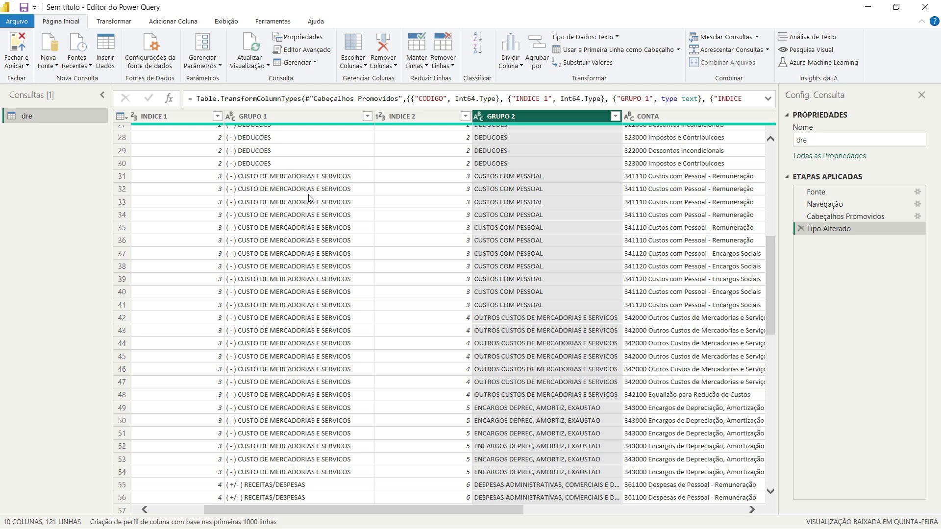
click(316, 119)
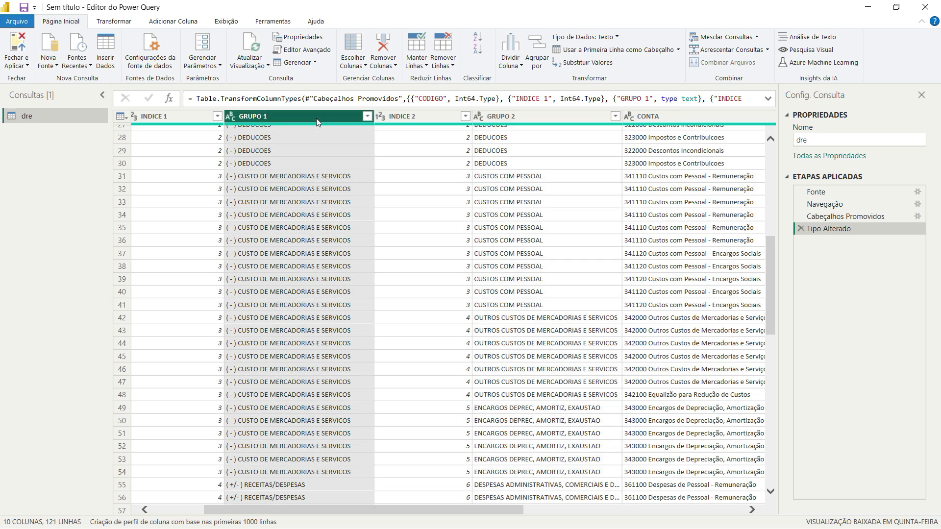
click(509, 116)
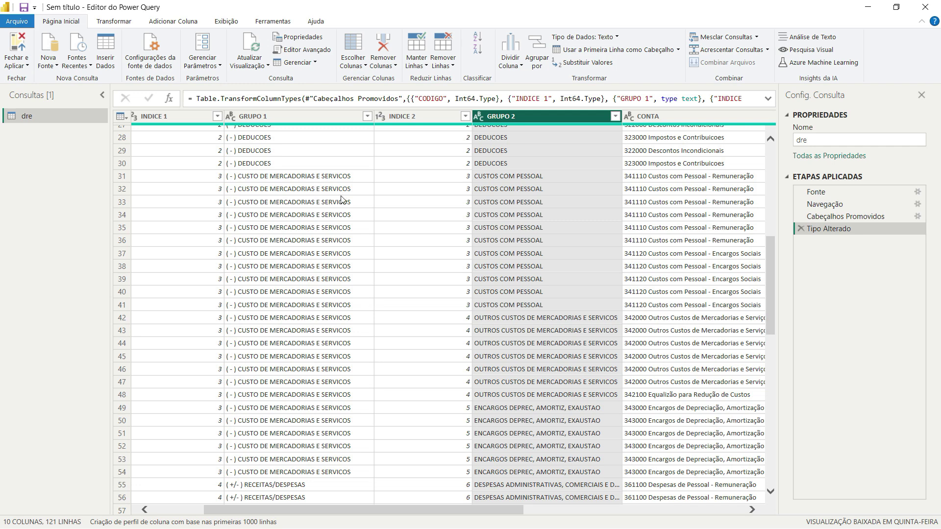
scroll(529, 226, down, 3)
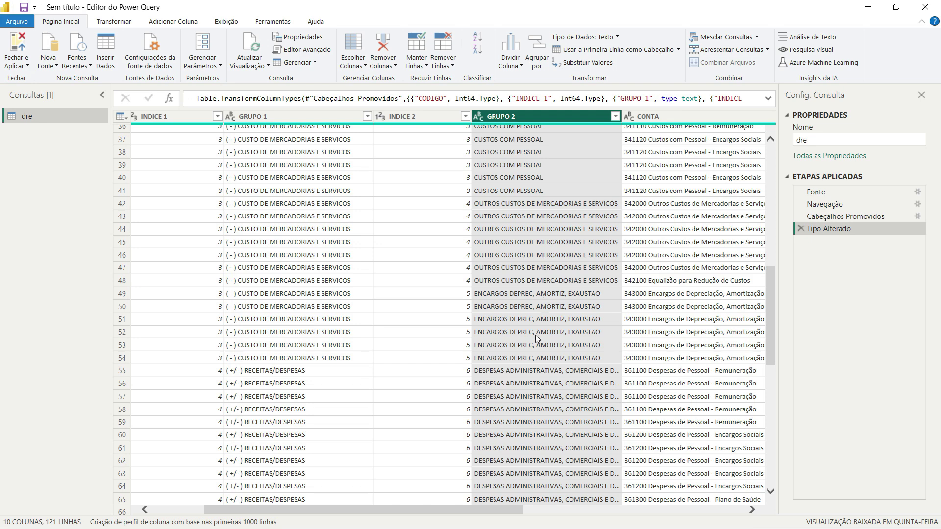
scroll(535, 284, up, 12)
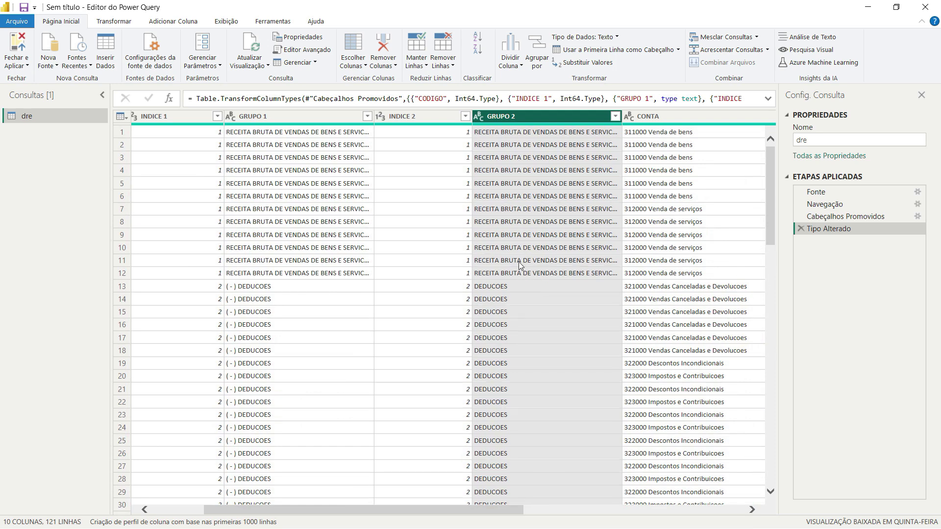
ctrl+click(440, 115)
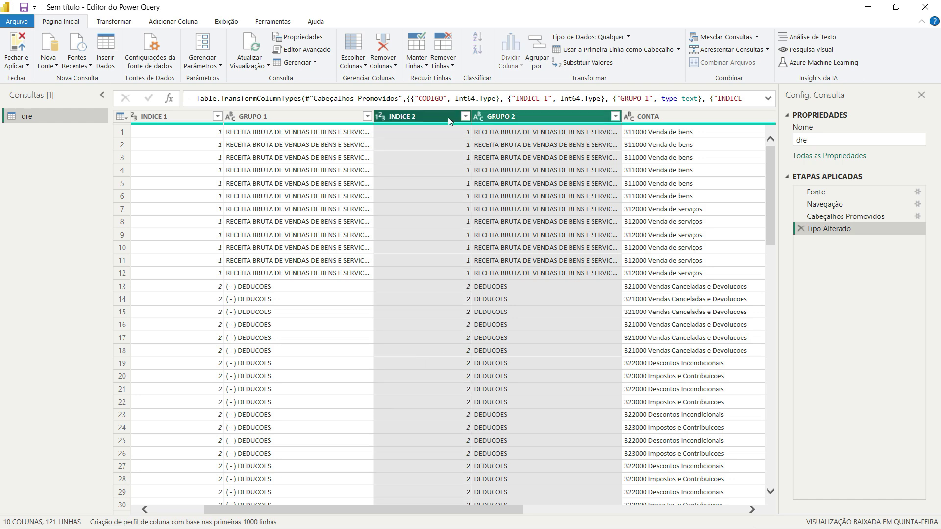
scroll(449, 280, down, 7)
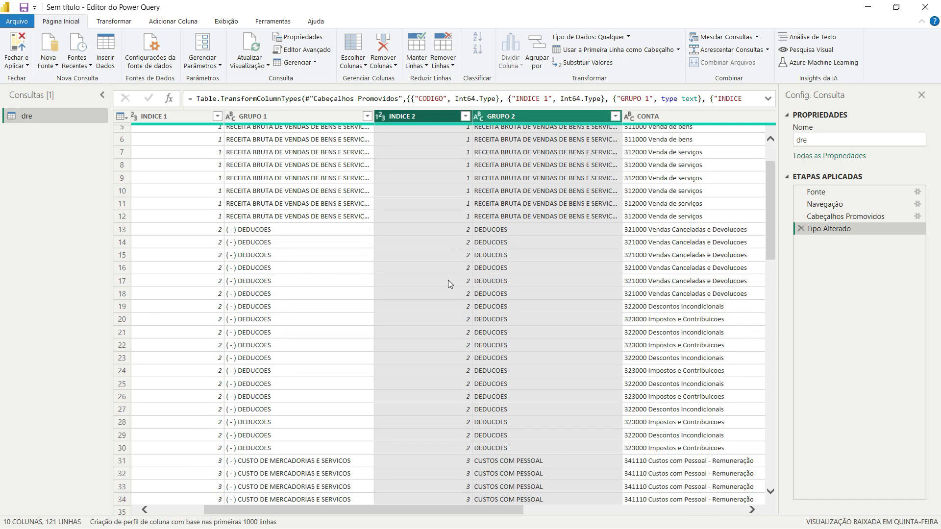
scroll(448, 282, up, 7)
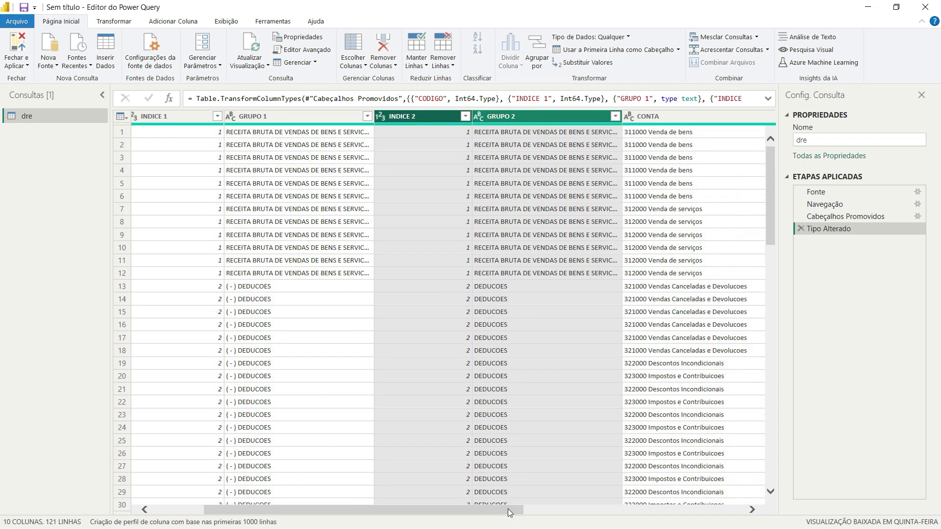
Step: Review the CONTA column alongside CODIGO, and the DATA, VALOR, EMPRESA and ANO columns
drag(503, 510, 640, 503)
click(489, 116)
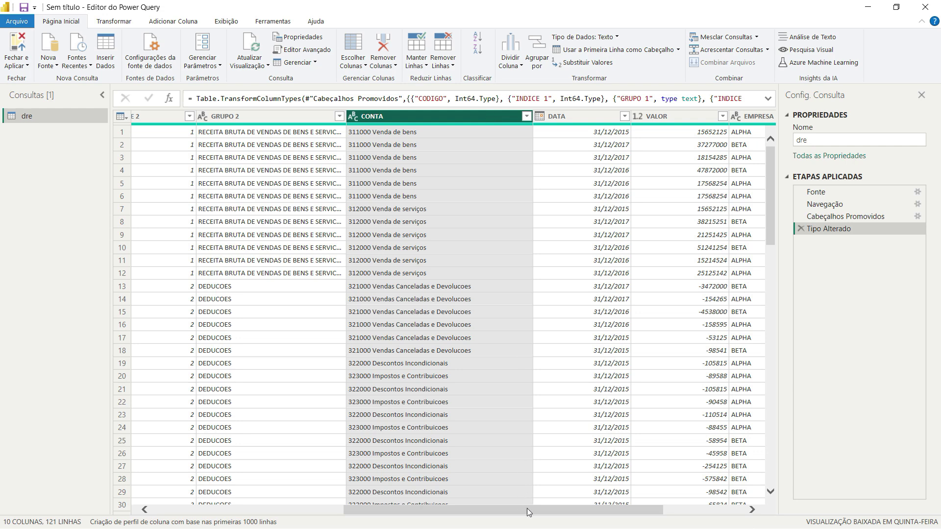
drag(529, 514, 324, 515)
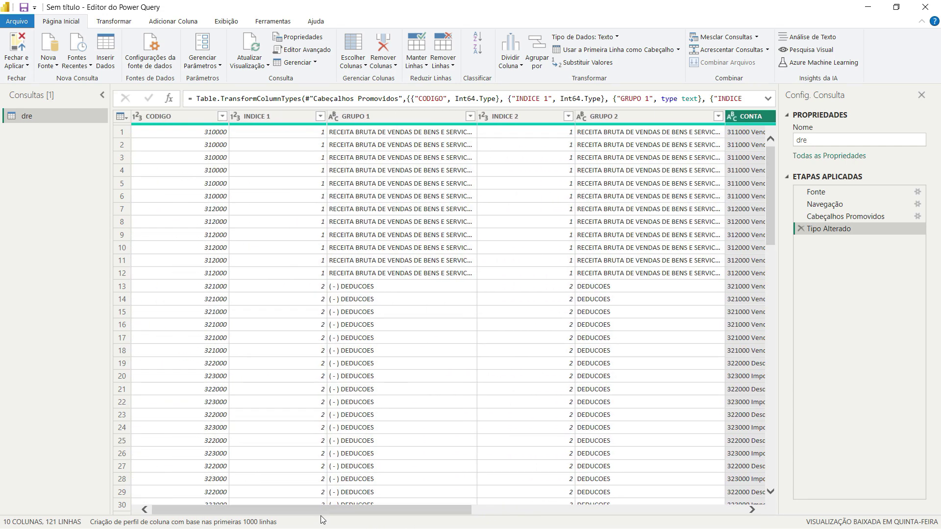
click(194, 118)
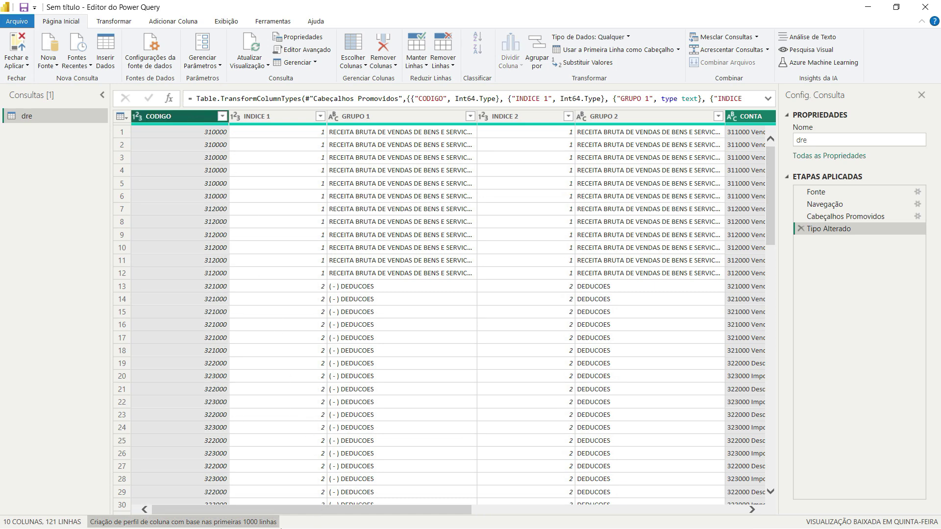
drag(292, 514, 554, 485)
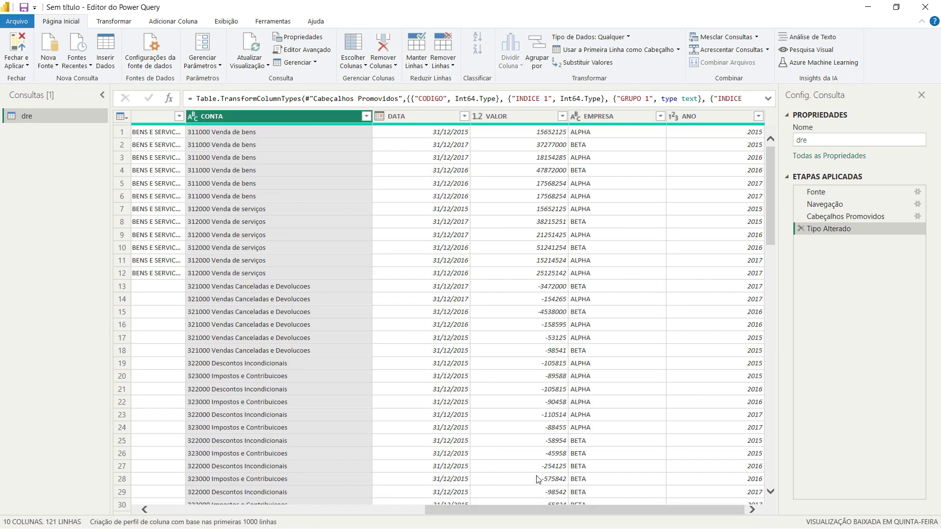
click(427, 119)
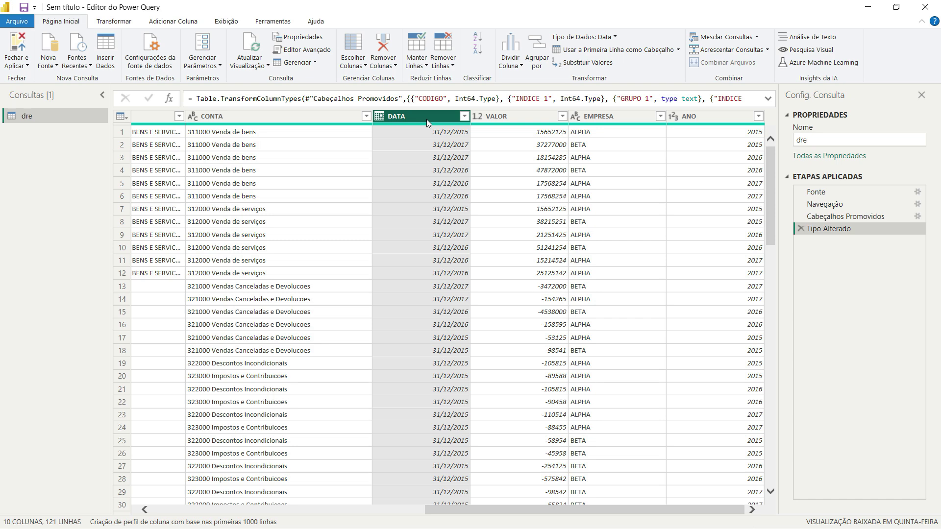
click(511, 117)
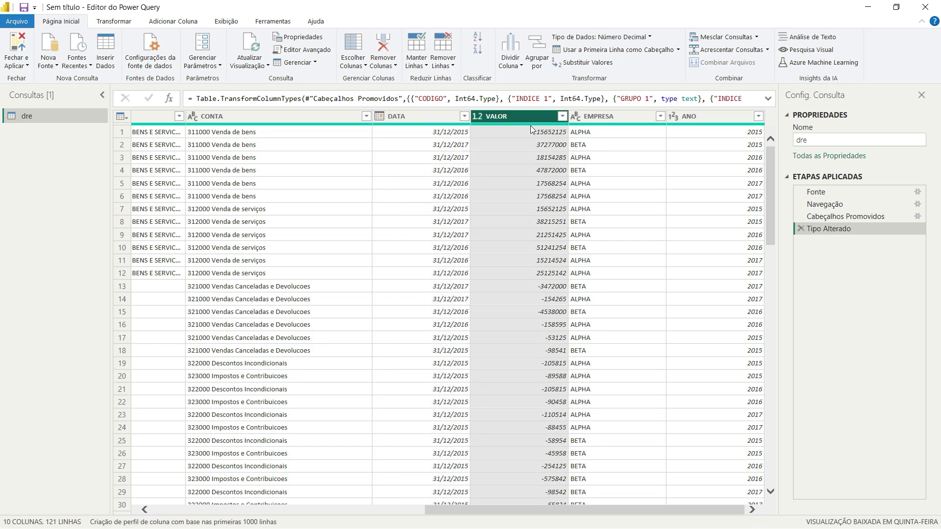
click(610, 117)
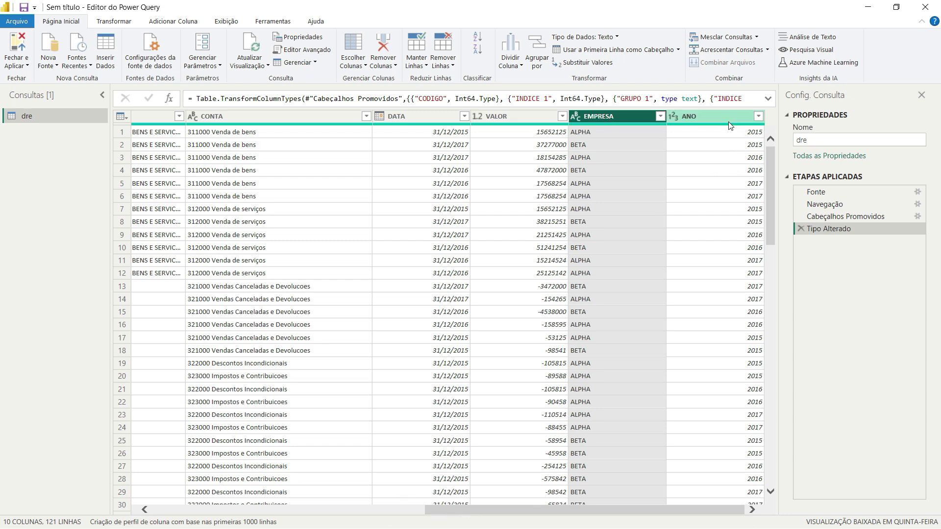
click(706, 117)
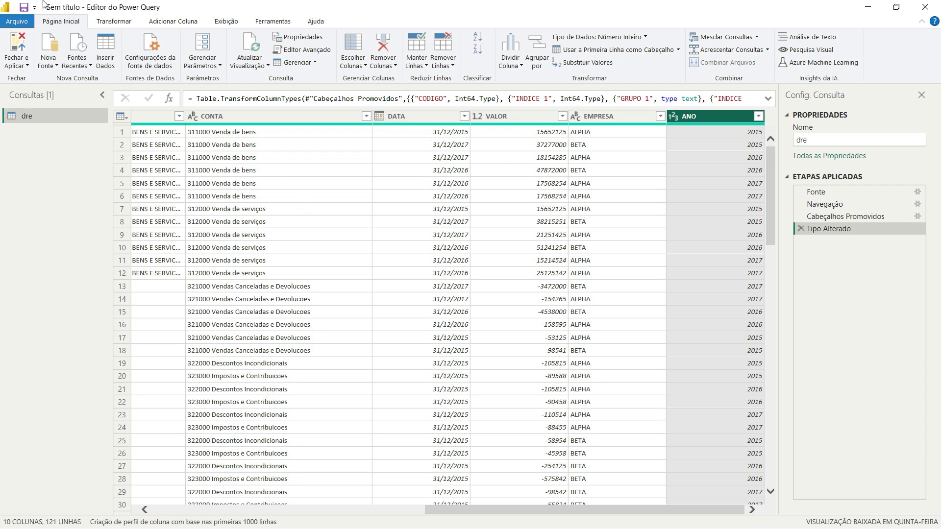
Step: Close the query editor applying the changes, and expand the dre table to list its fields
click(16, 49)
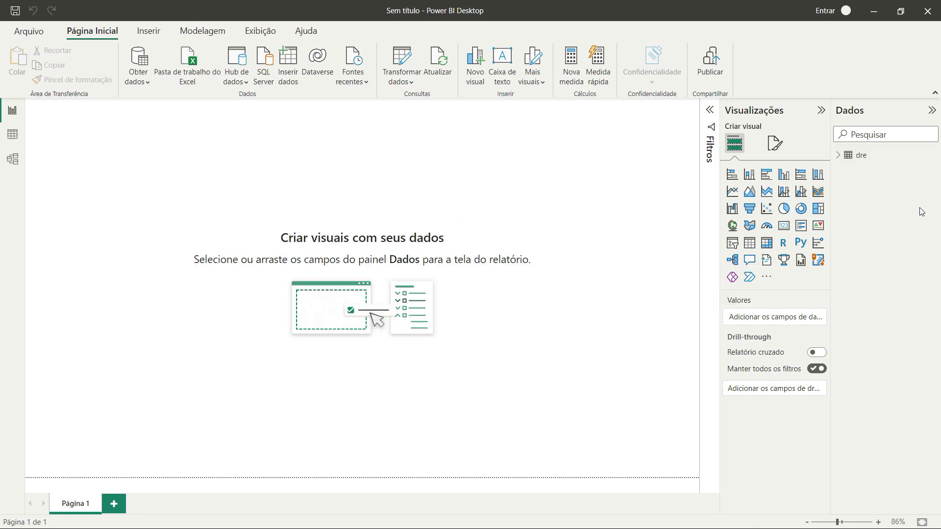
click(839, 156)
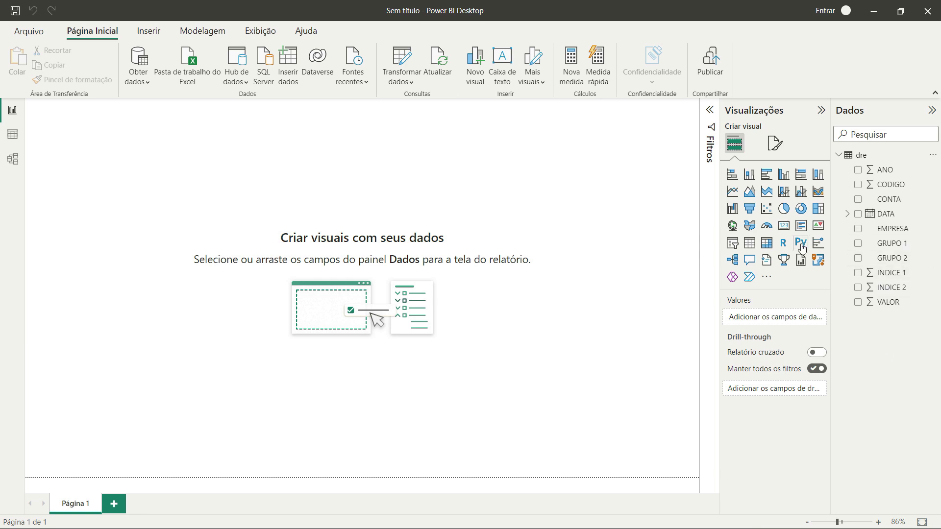
Step: Add a matrix visual to Página 1, move it toward the middle of the page and enlarge it
click(768, 243)
drag(69, 147, 233, 183)
drag(319, 267, 579, 406)
Step: Set the matrix rows to the hierarchy GRUPO 1, GRUPO 2 and CONTA, in that order
drag(903, 244, 783, 319)
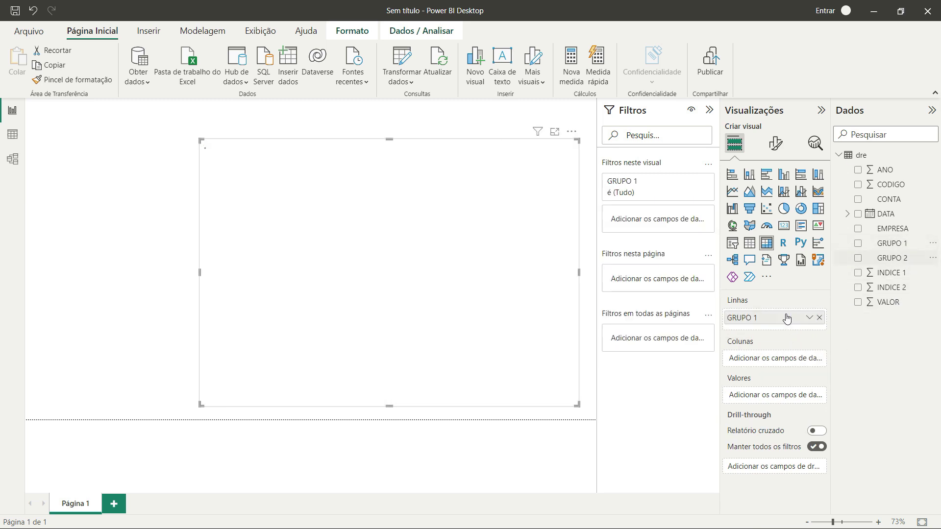
drag(895, 258, 781, 324)
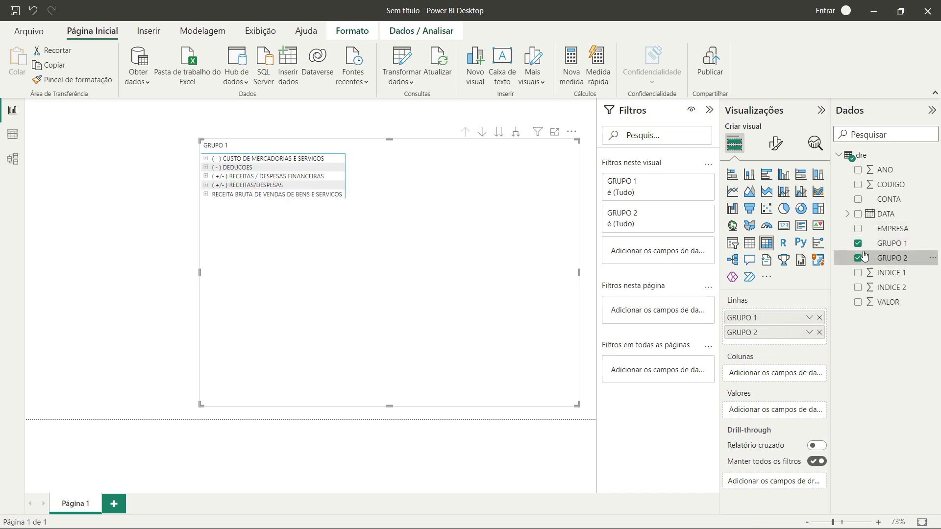
drag(890, 201, 791, 342)
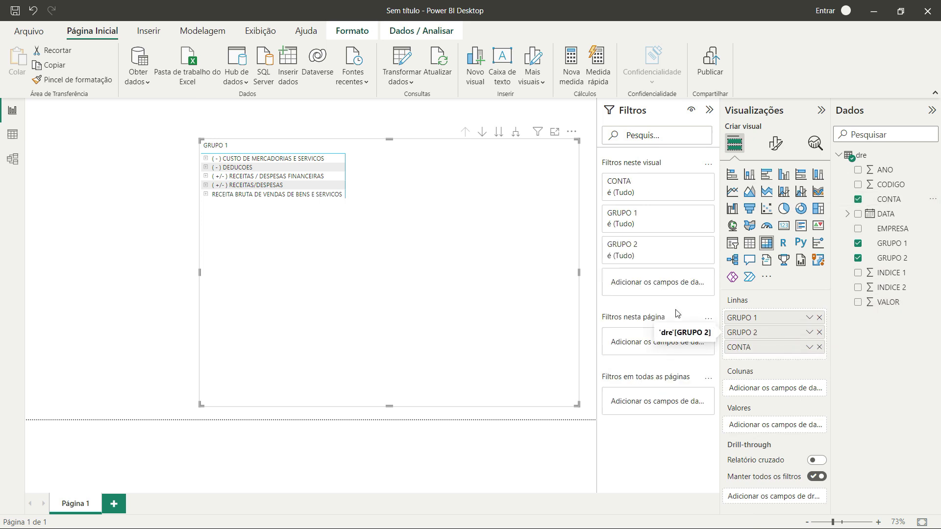
Step: Expand all matrix rows down to the CONTA level, collapse the filters pane and review the order of the accounts
click(517, 133)
click(517, 137)
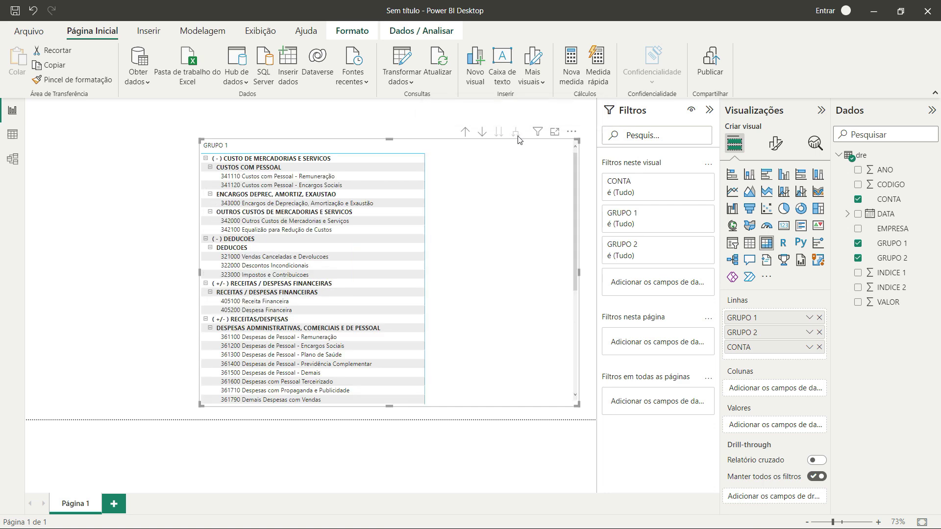
click(709, 110)
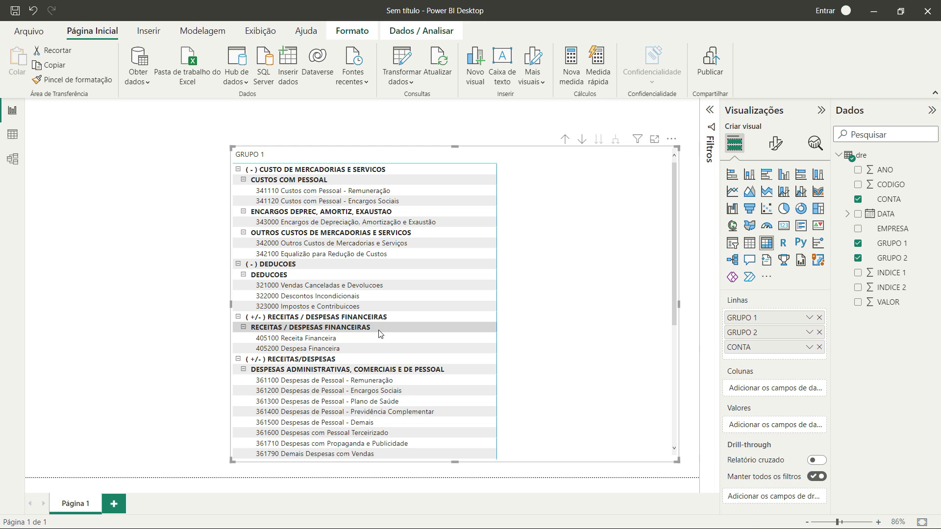
scroll(379, 334, down, 5)
scroll(377, 330, up, 6)
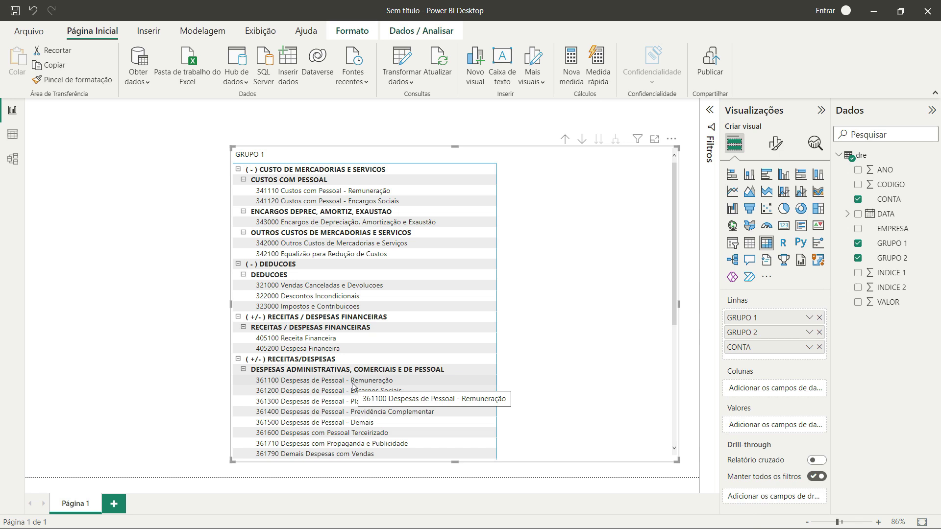
Step: Sort the GRUPO 1 column by INDICE 1 and the GRUPO 2 column by INDICE 2
click(892, 249)
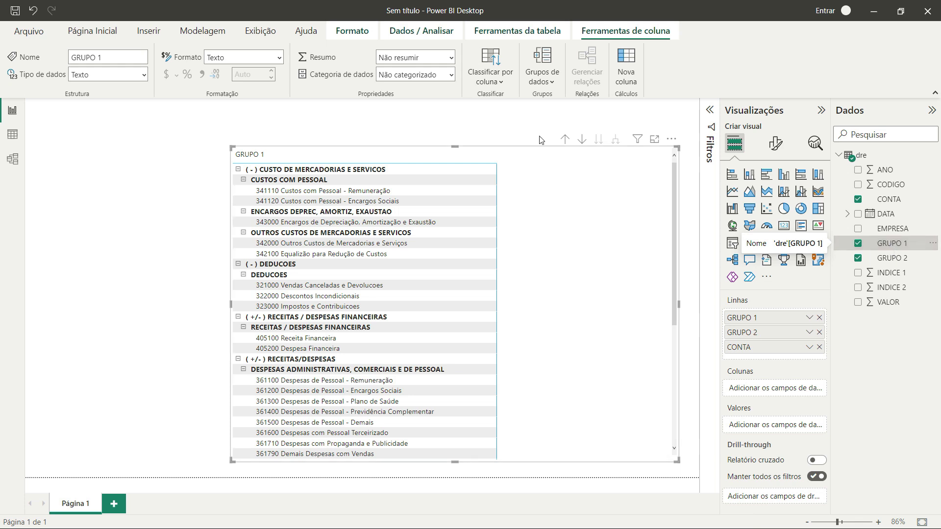
click(489, 83)
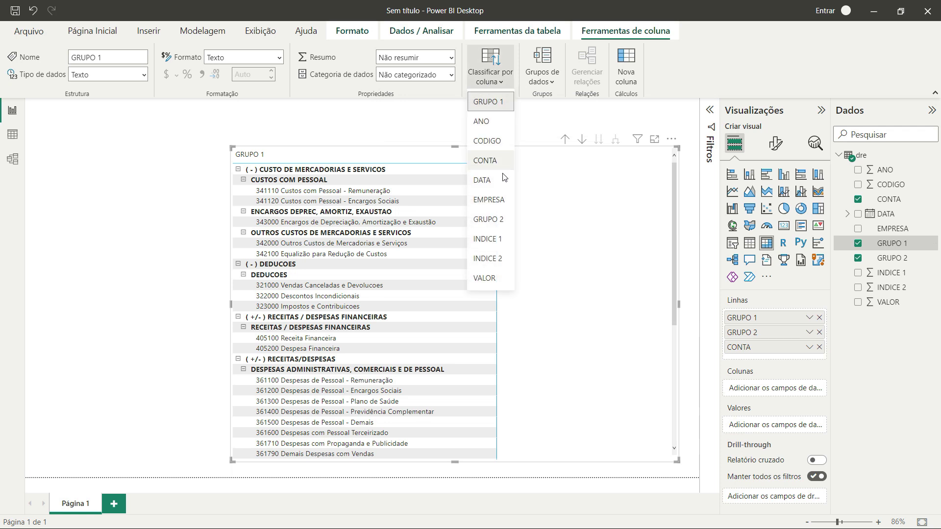
click(489, 240)
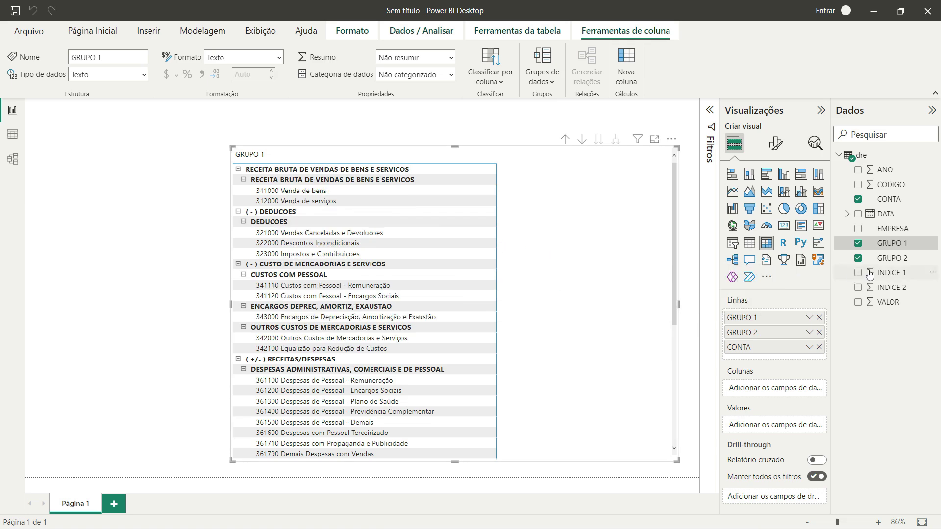
click(884, 261)
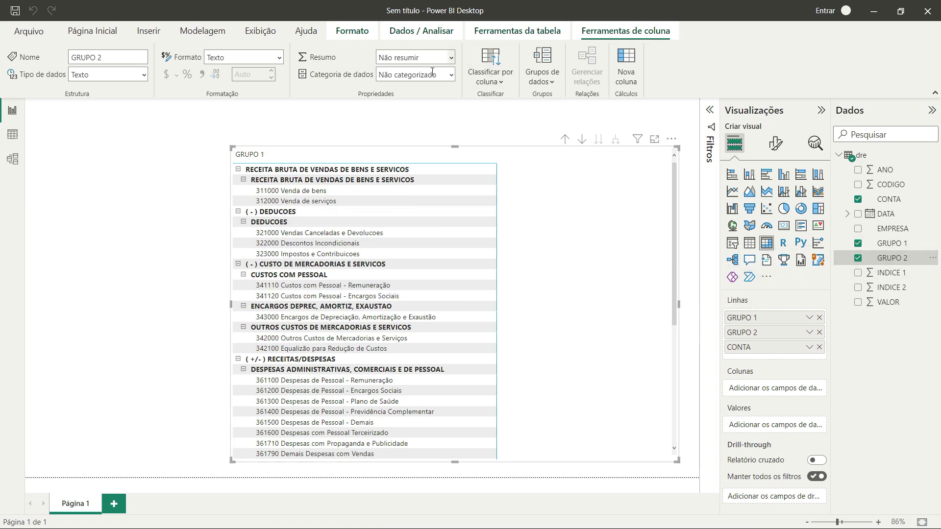
click(485, 81)
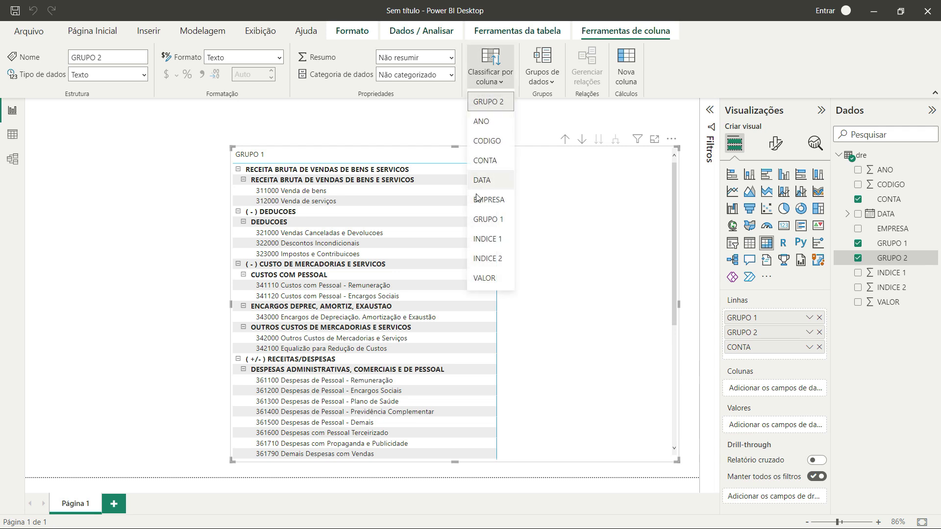
click(483, 255)
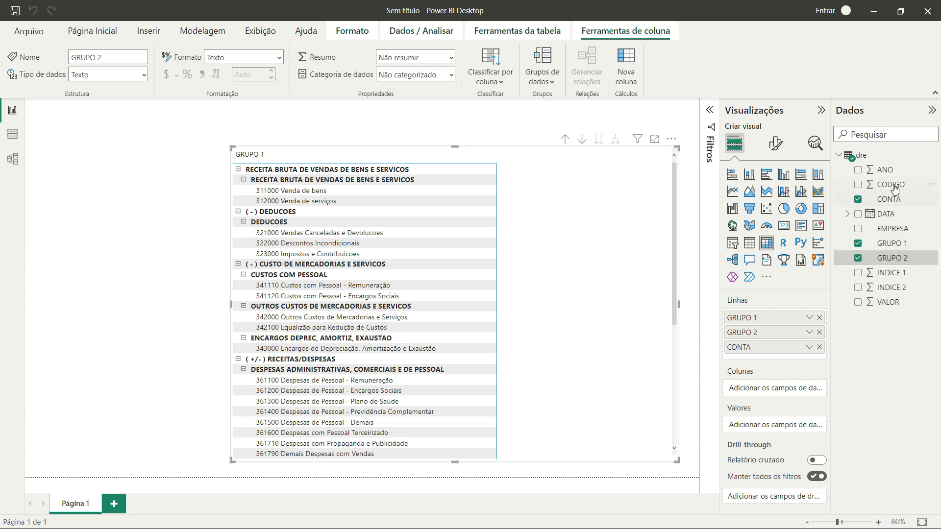
Step: Sort the CONTA column by CODIGO and check the order of the matrix rows
click(891, 201)
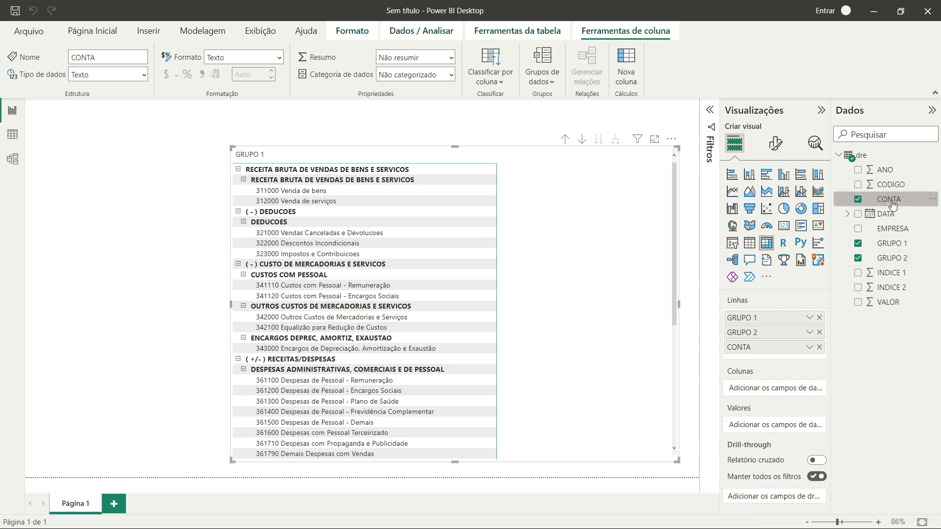
click(490, 81)
click(488, 142)
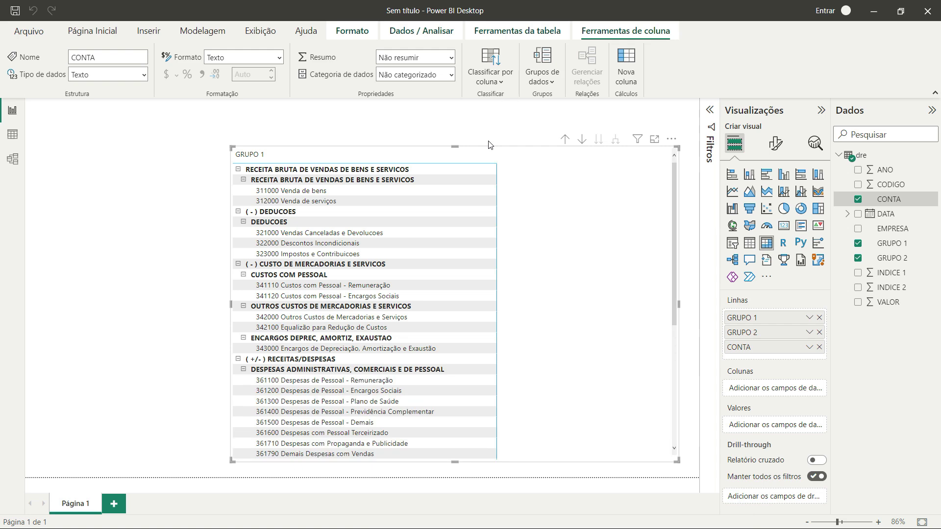
scroll(586, 221, down, 5)
scroll(585, 225, up, 5)
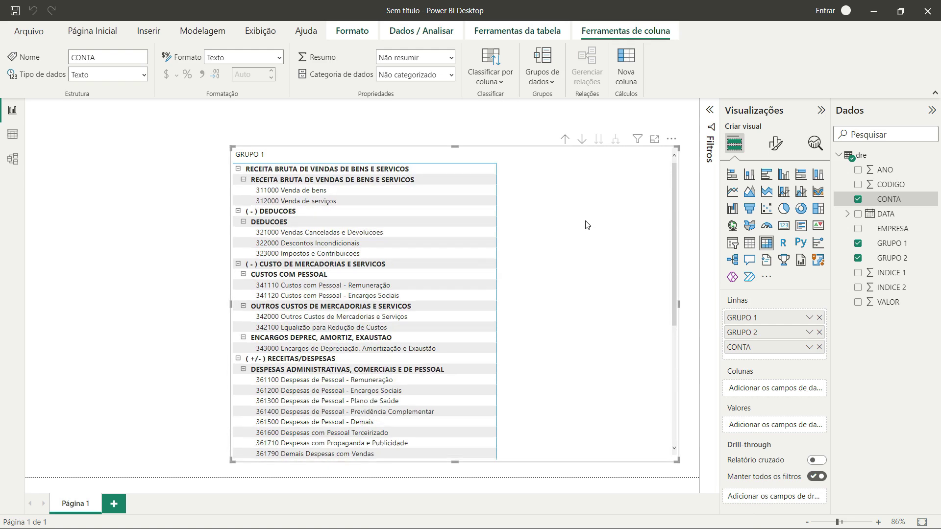
Step: Reposition the matrix closer to the page's left edge, add VALOR as its values and widen the visual
drag(586, 218, 493, 217)
drag(880, 304, 789, 426)
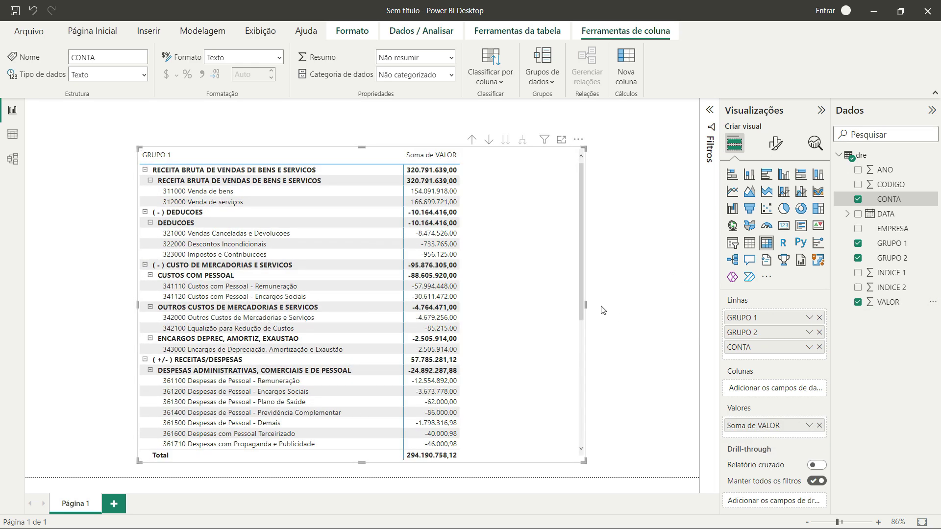
drag(586, 304, 620, 304)
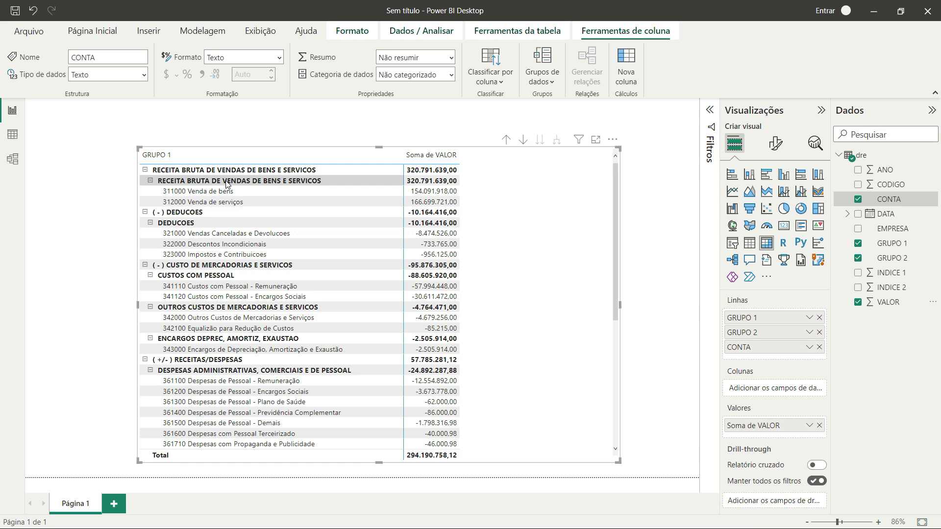
Step: Drill the matrix up two levels to show only the GRUPO 1 rows
click(507, 141)
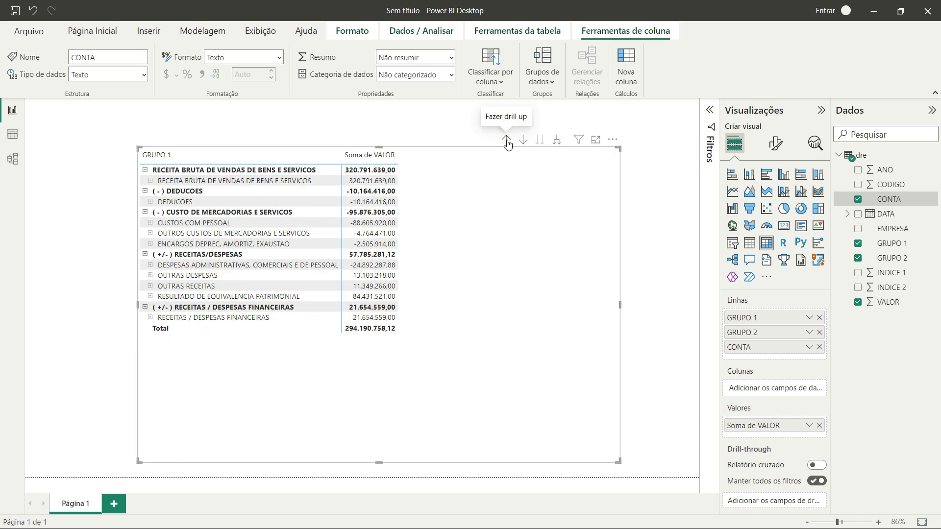
click(507, 142)
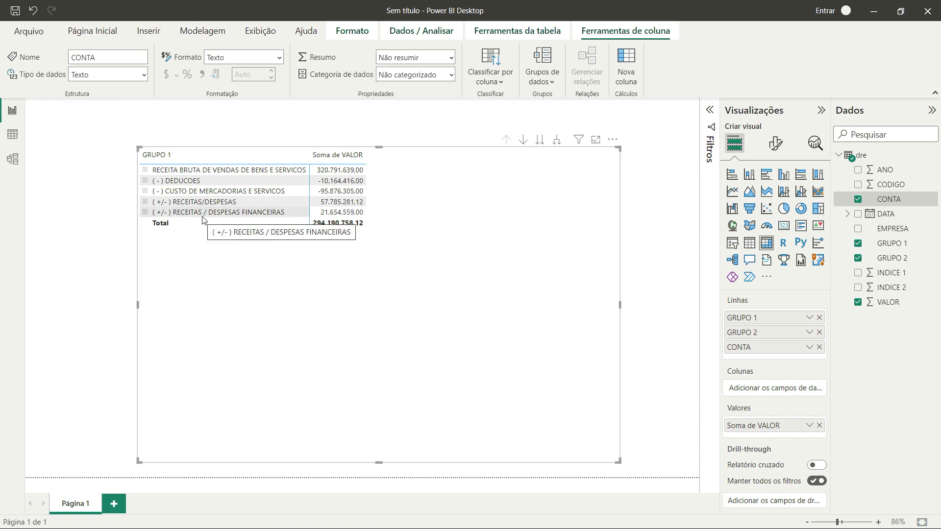
Step: Inspect the distinct GRUPO 1 values in the dre table's data, and return to the report without filtering
click(13, 135)
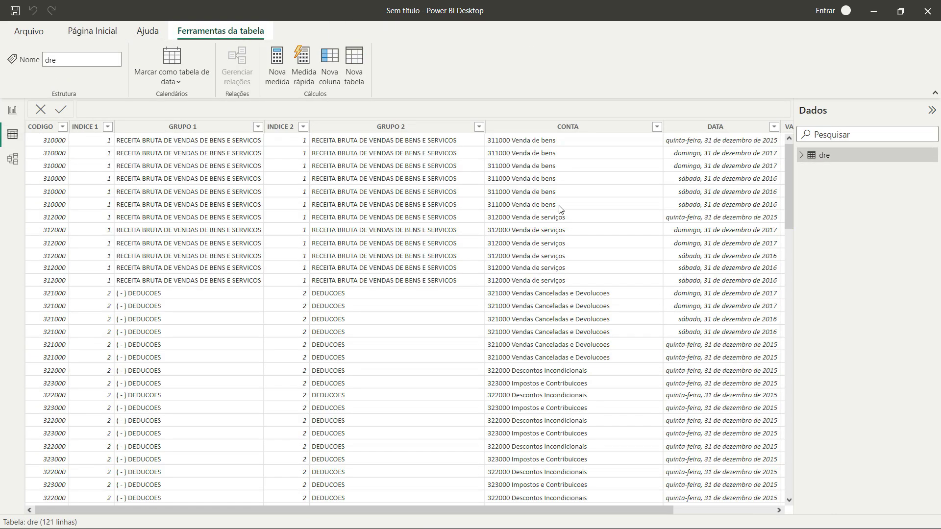
click(257, 127)
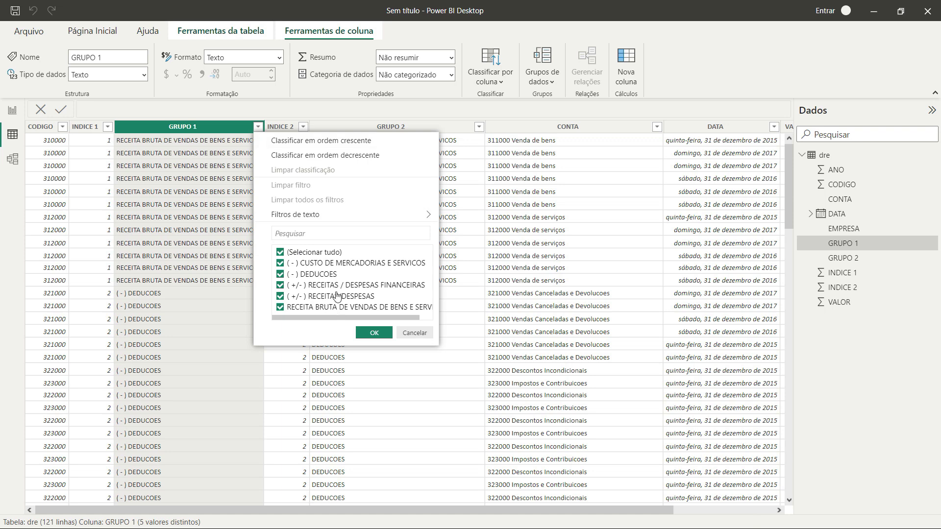
click(413, 333)
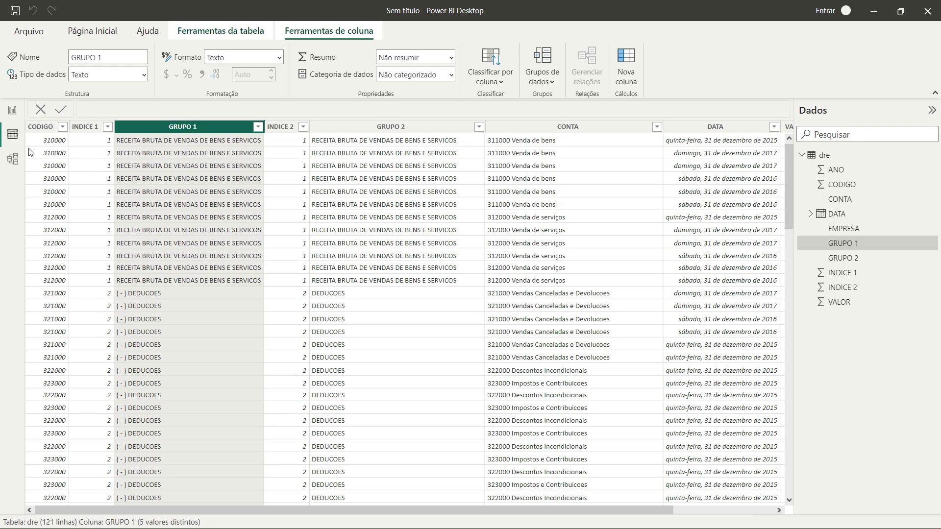
click(12, 112)
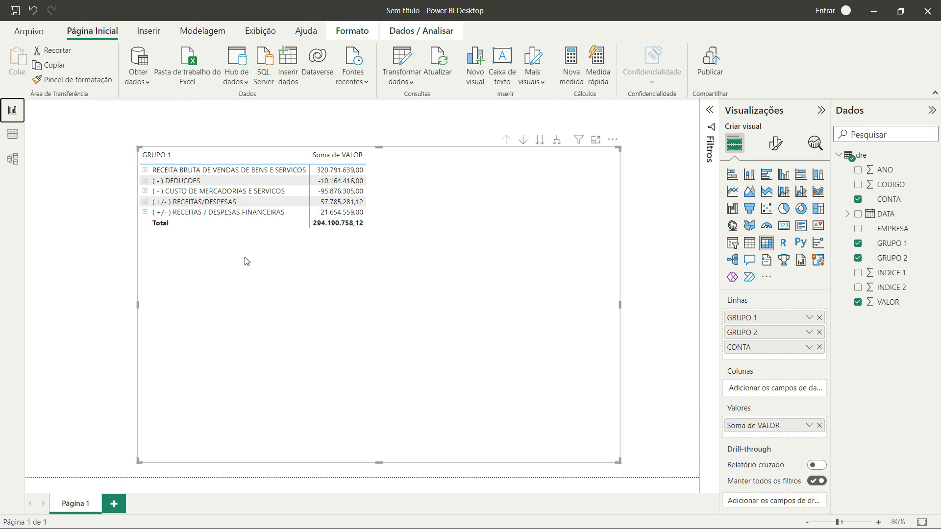
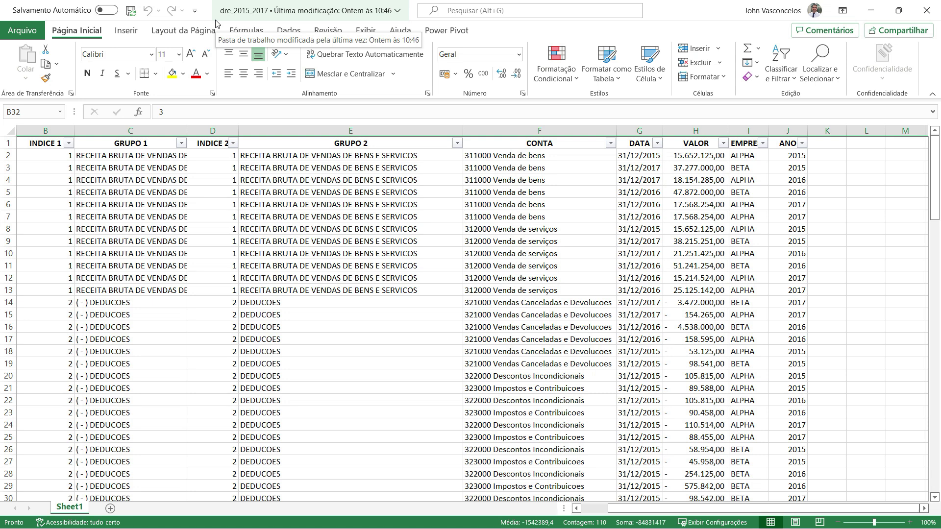
Step: In Excel, save a copy of the dre_2015_2017 workbook as mascara_dre in the dados_bi folder
click(28, 33)
click(46, 196)
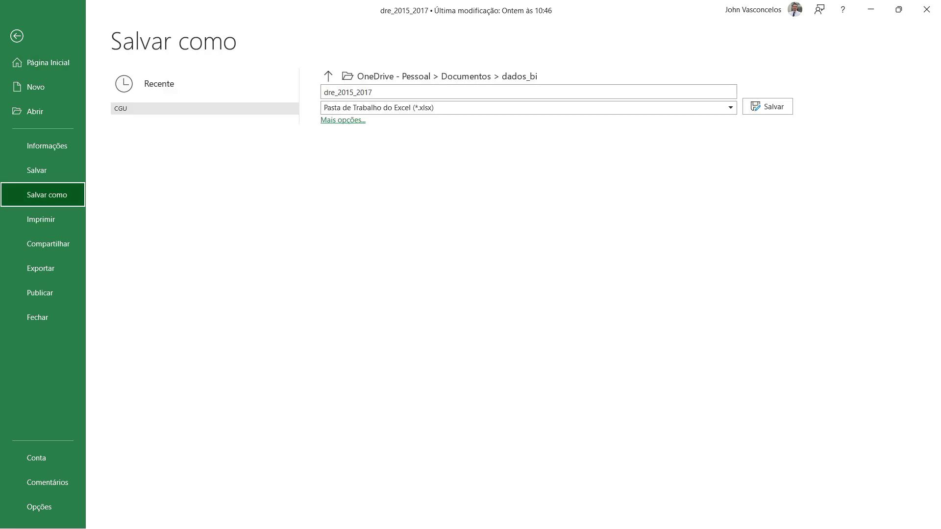
click(401, 93)
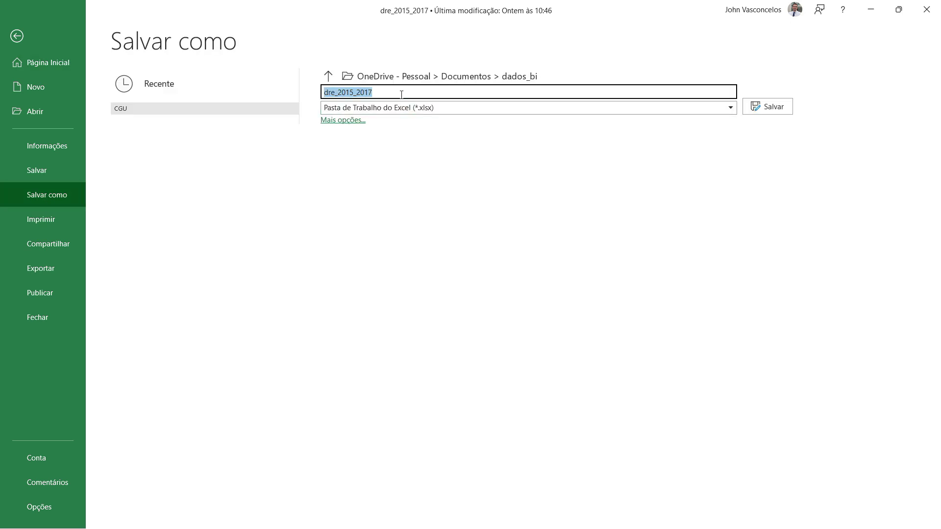
text(mascara_dre)
key(Return)
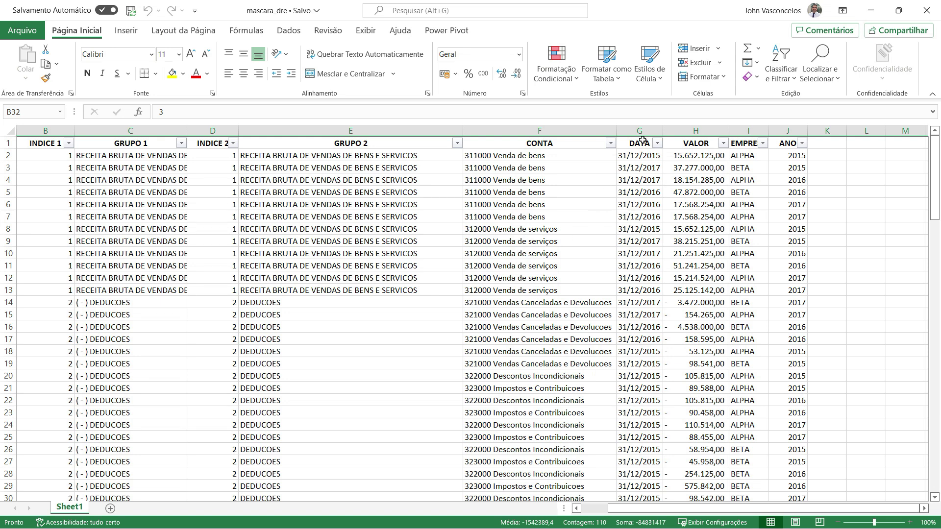
Step: Delete the DATA, VALOR, EMPRESA and ANO columns from the mascara_dre sheet
click(649, 126)
drag(649, 126, 785, 131)
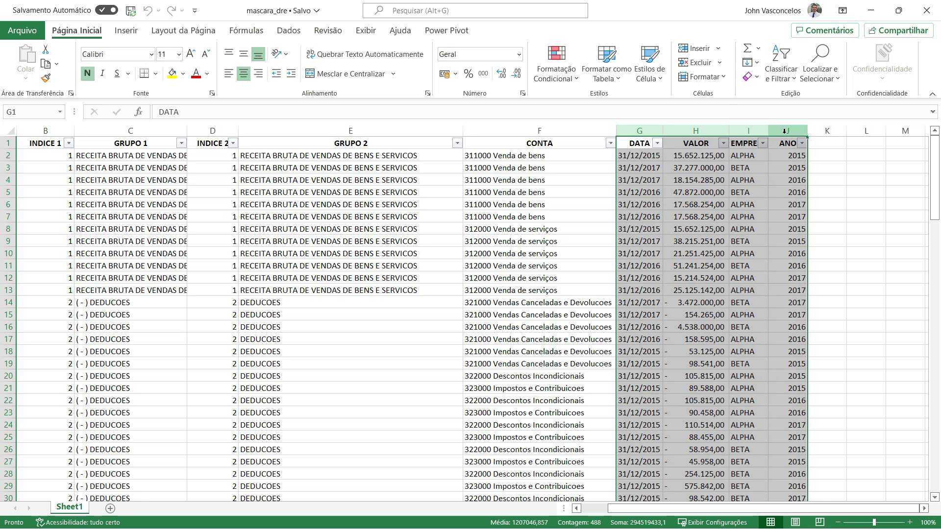
key(ctrl+minus)
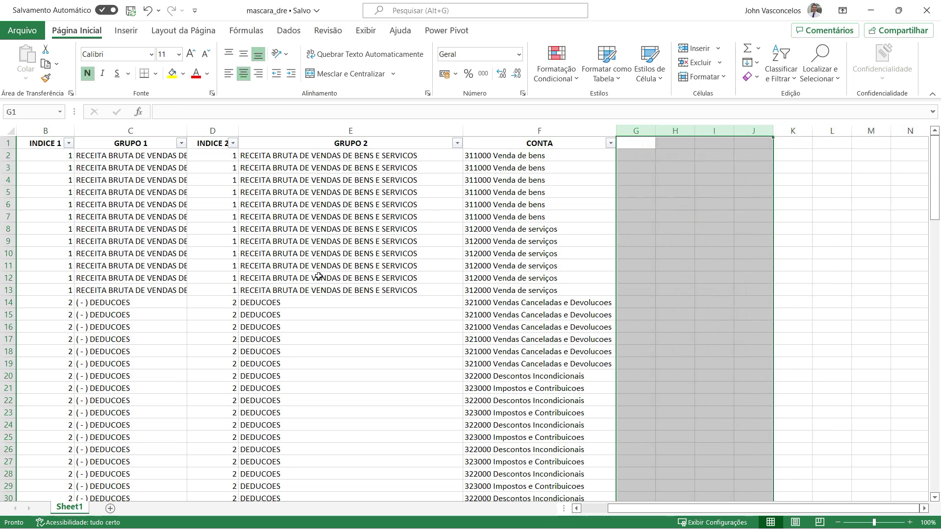
Step: Remove the duplicate rows from the sheet, expanding the selection from CODIGO to all columns and comparing every column
click(10, 155)
drag(10, 155, 14, 212)
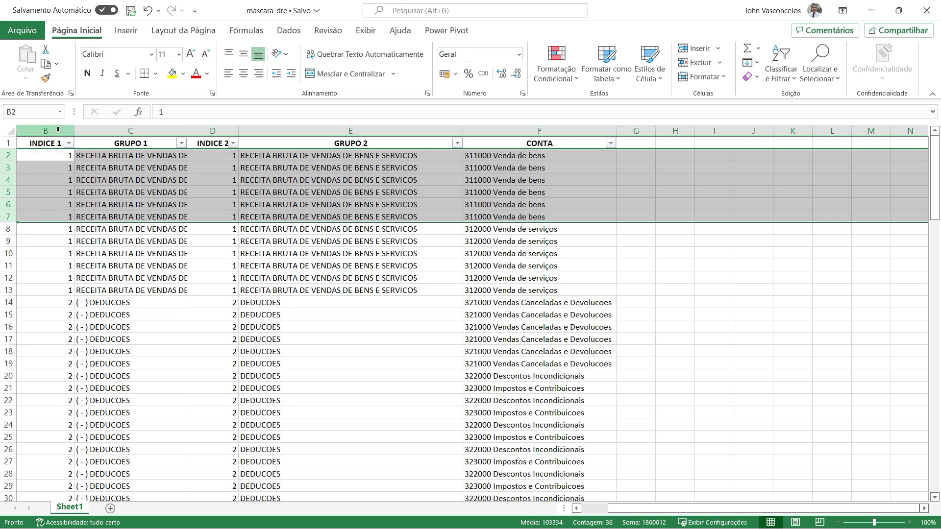
drag(628, 509, 584, 512)
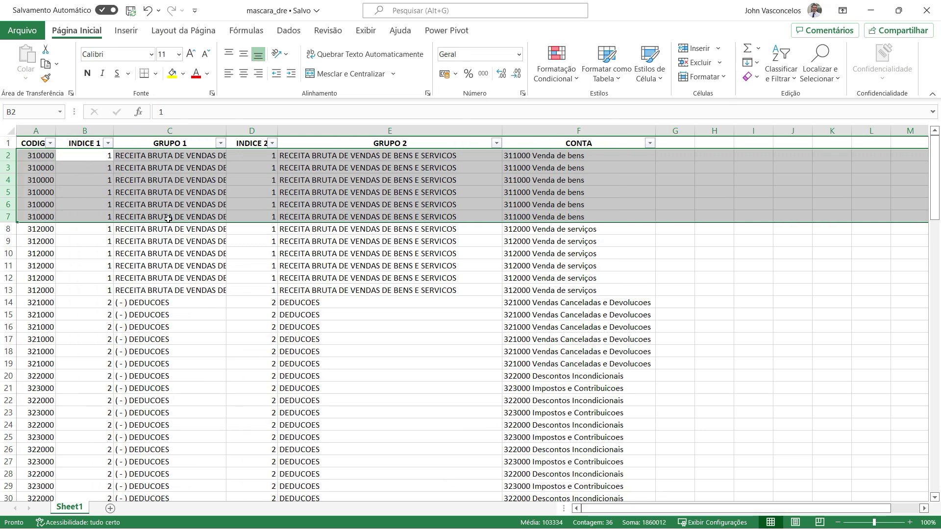
click(39, 127)
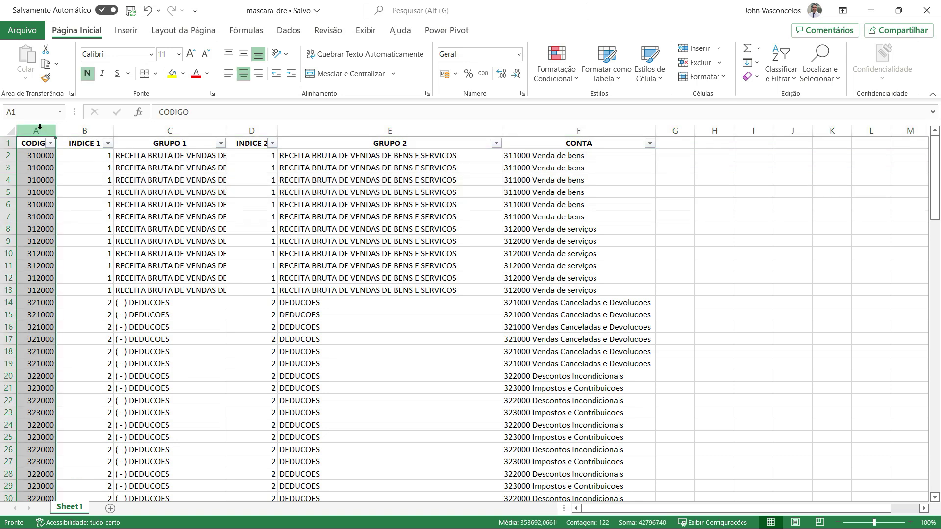
click(294, 32)
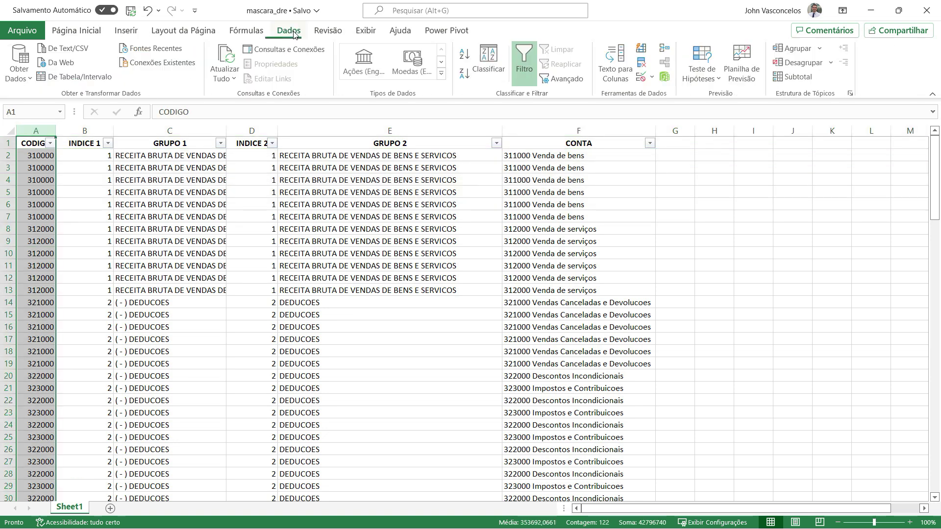
click(646, 66)
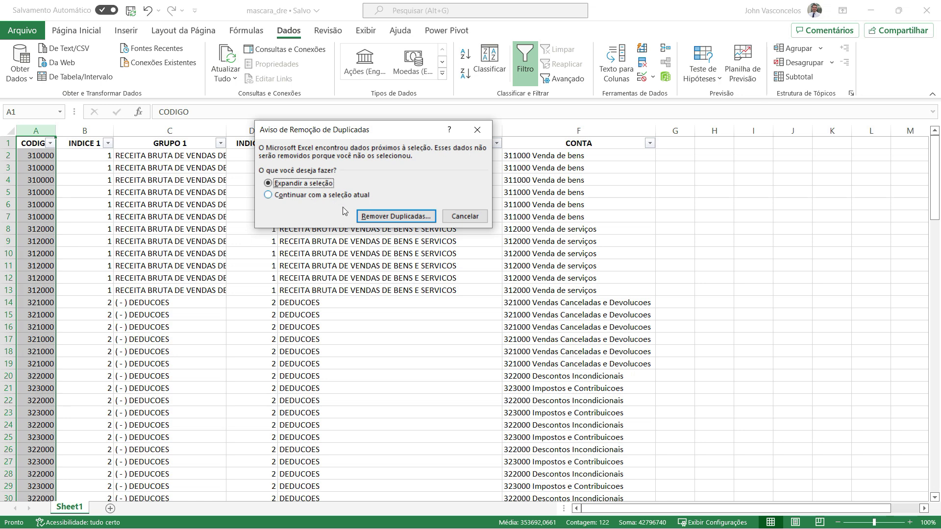
click(376, 217)
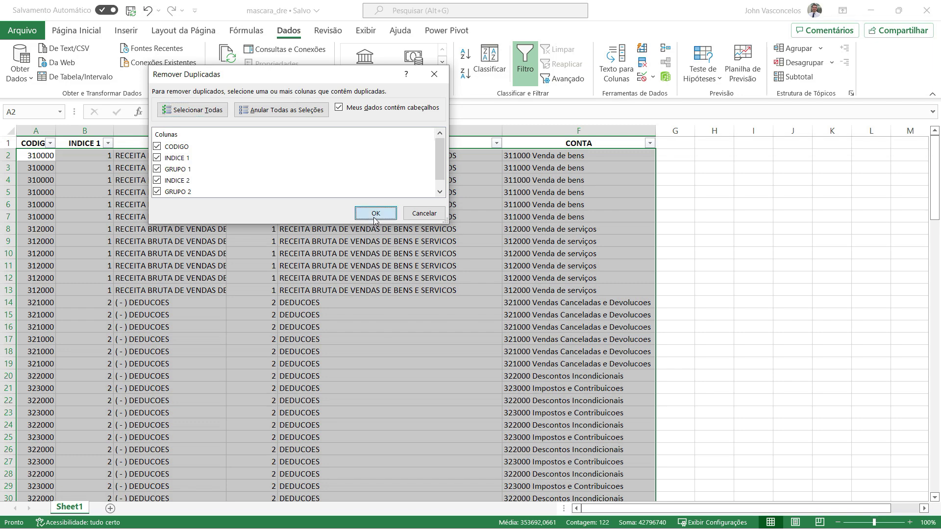
click(375, 217)
click(477, 306)
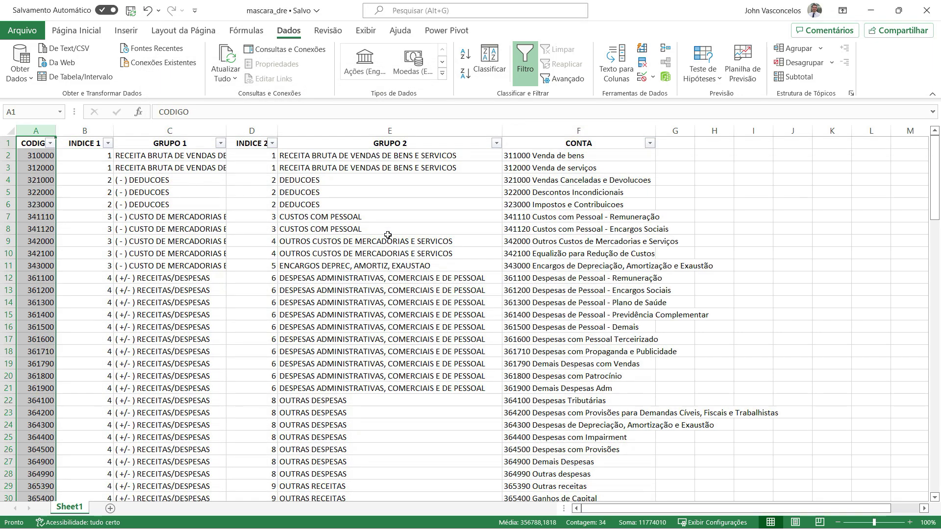
Step: Review the GRUPO 1 and GRUPO 2 entries of the first two accounts in the deduplicated list
click(8, 156)
drag(160, 155, 161, 165)
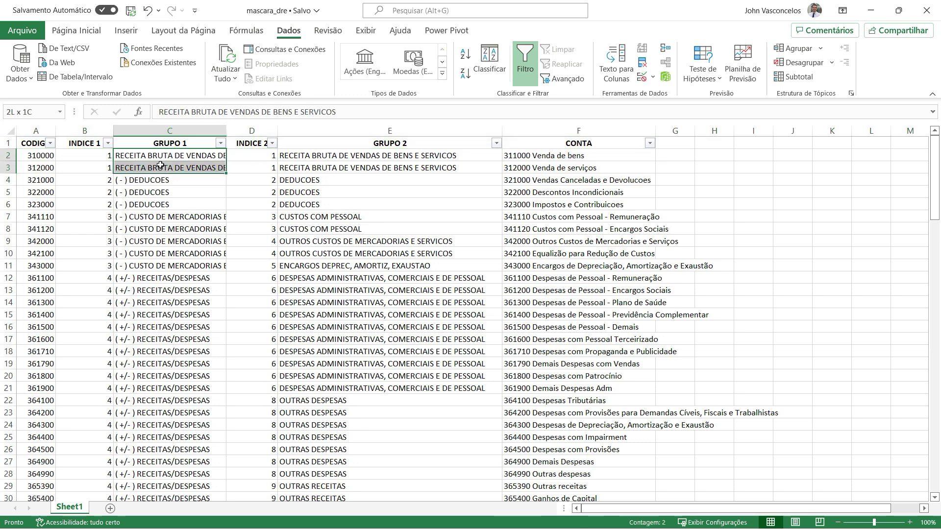
text(RECEITA BRUTA DE VENDAS DE BENS E SERVICOS RECEITA BRUTA DE VENDAS DE BENS E SERVICOS)
click(310, 155)
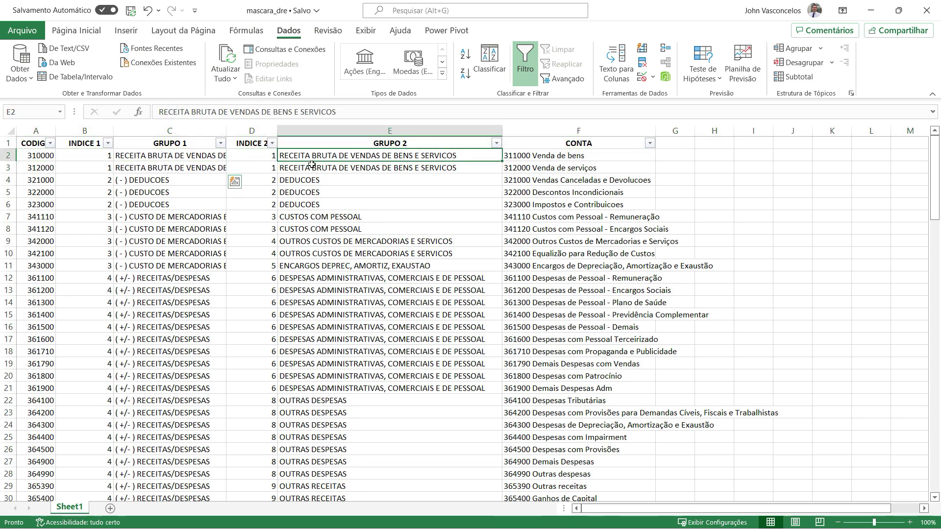
Step: Examine the two gross revenue account rows, their CONTA entries, and the three ( - ) DEDUCOES rows below them
drag(312, 164, 312, 167)
key(ctrl+v)
click(7, 156)
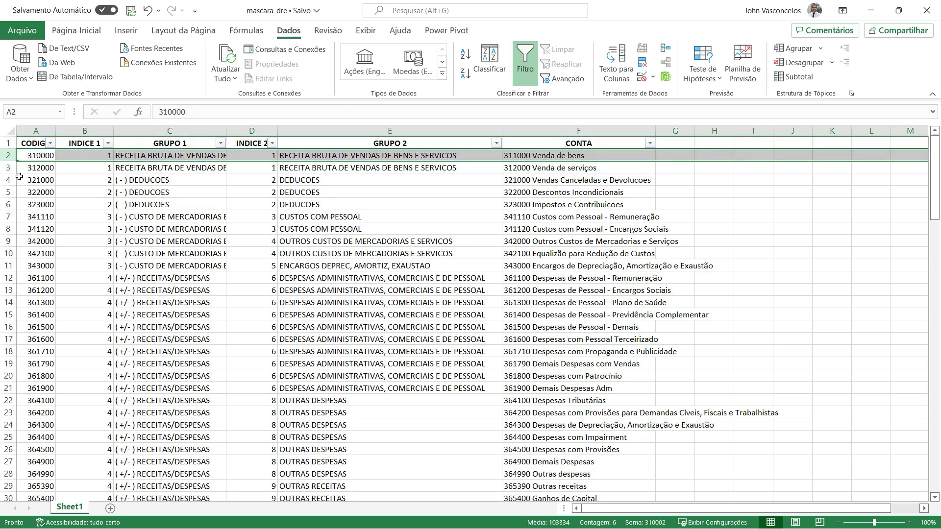
click(7, 167)
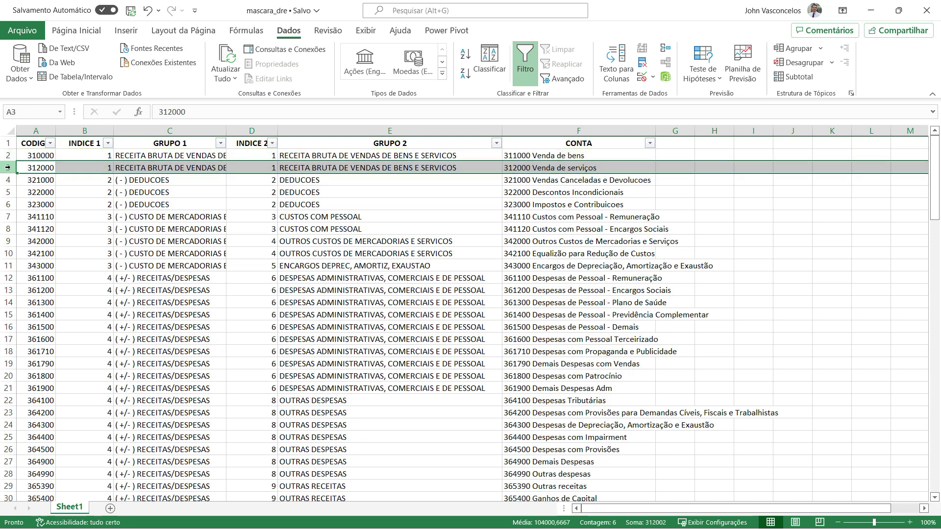
drag(534, 155, 534, 144)
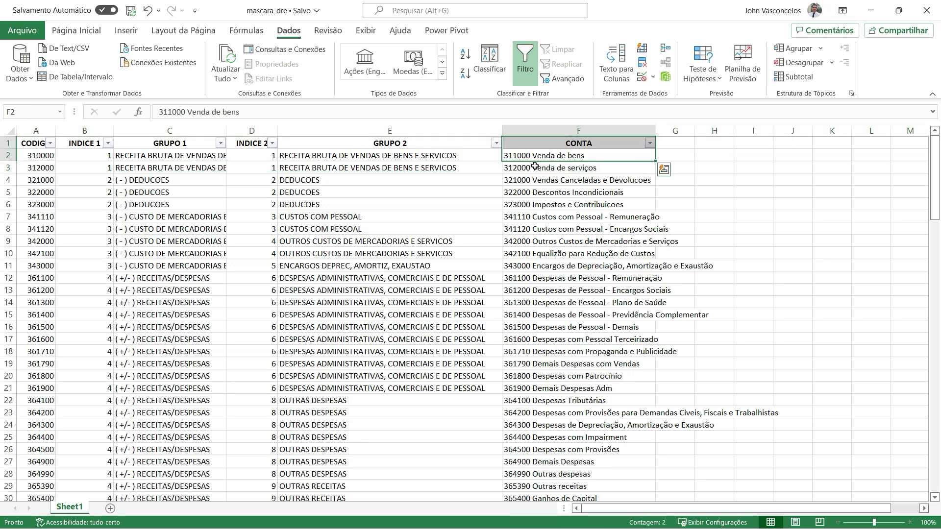
click(535, 166)
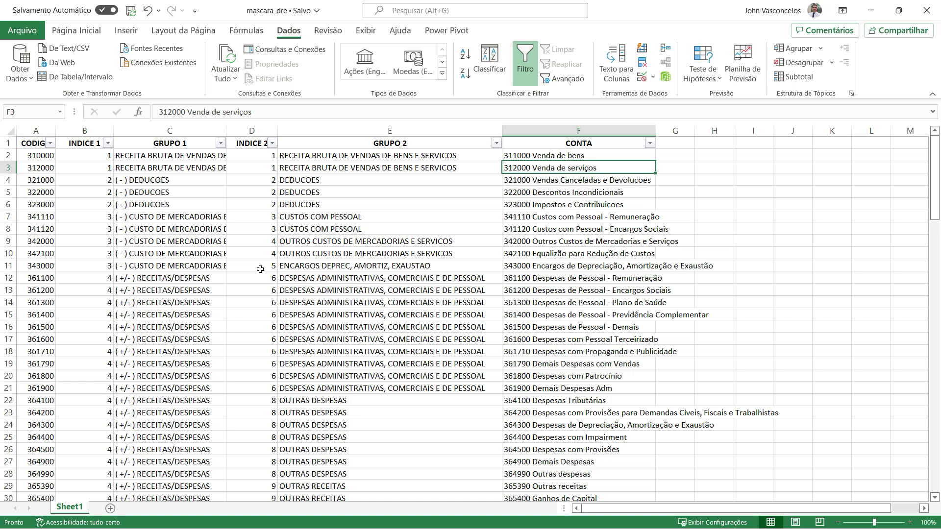
click(8, 156)
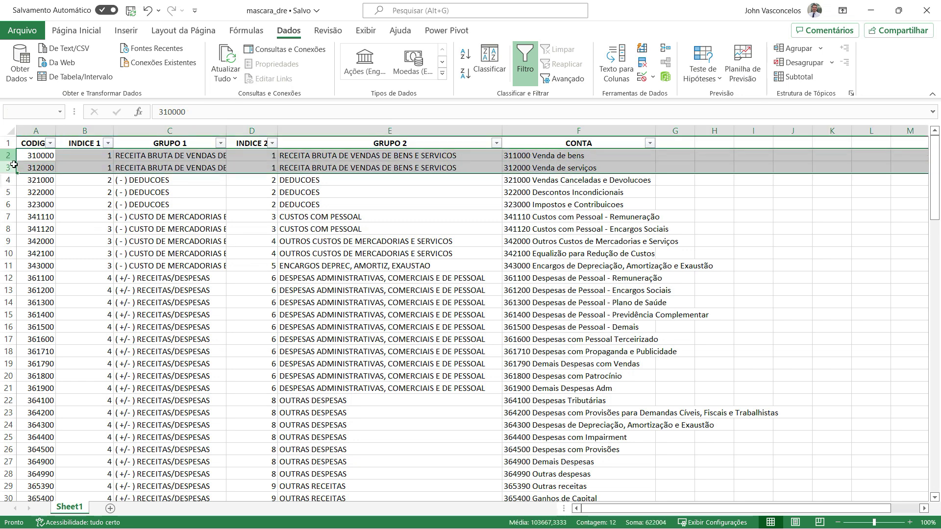
click(8, 180)
drag(8, 181, 8, 205)
Step: Insert a blank row between accounts 323000 and 341110 and enter "= RECEITA LÍQUIDA" as text in its GRUPO 1 cell
click(9, 216)
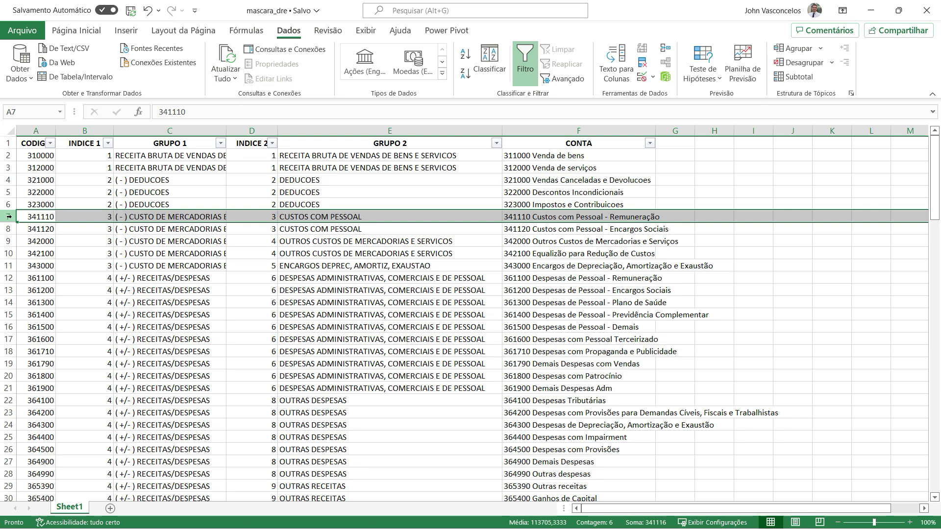
key(ctrl+plus)
click(150, 218)
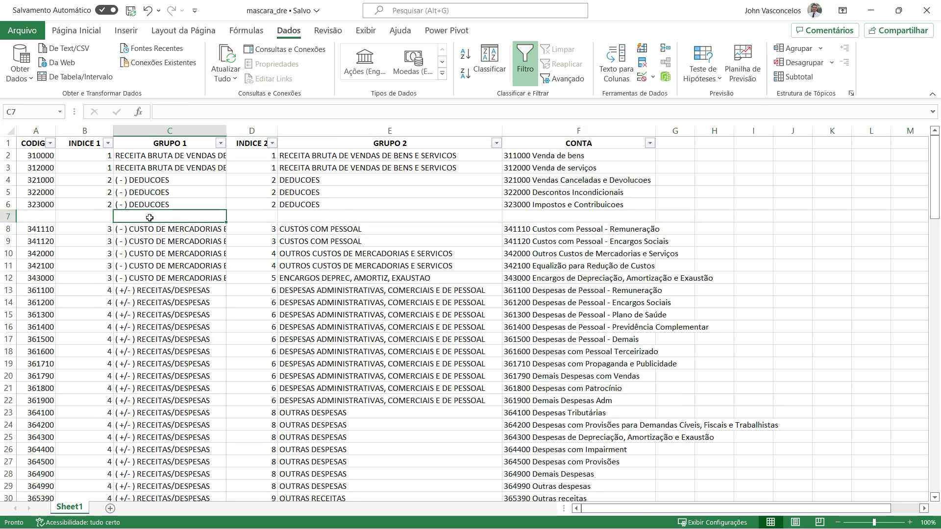
text('=)
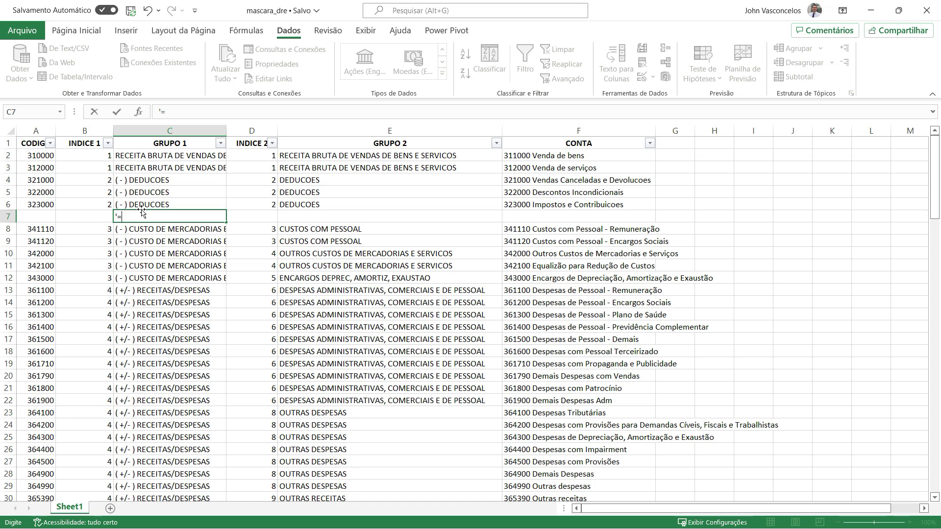
text(L)
key(BackSpace)
text(RECEITA LÍQUIDA)
key(Tab)
key(Tab)
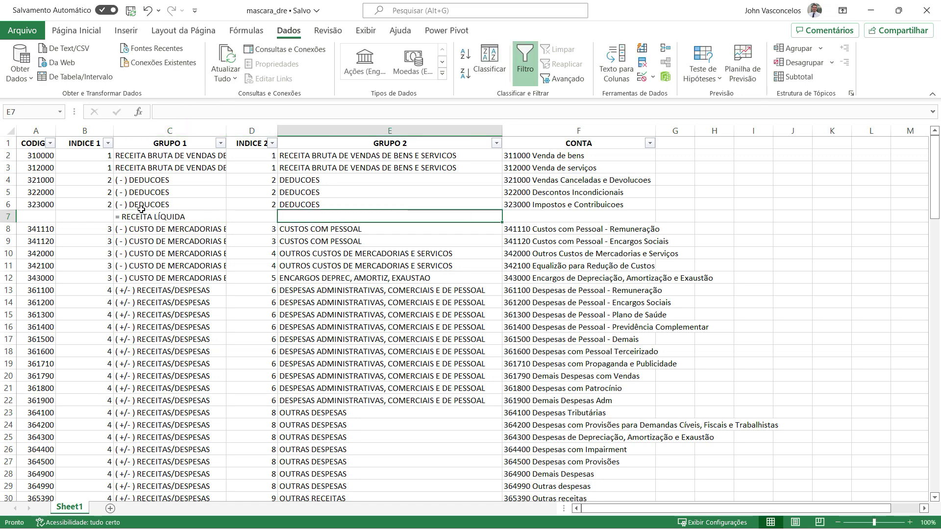
Step: Enter RECEITA LÍQUIDA as the GRUPO 2 of the new subtotal row
text(REC)
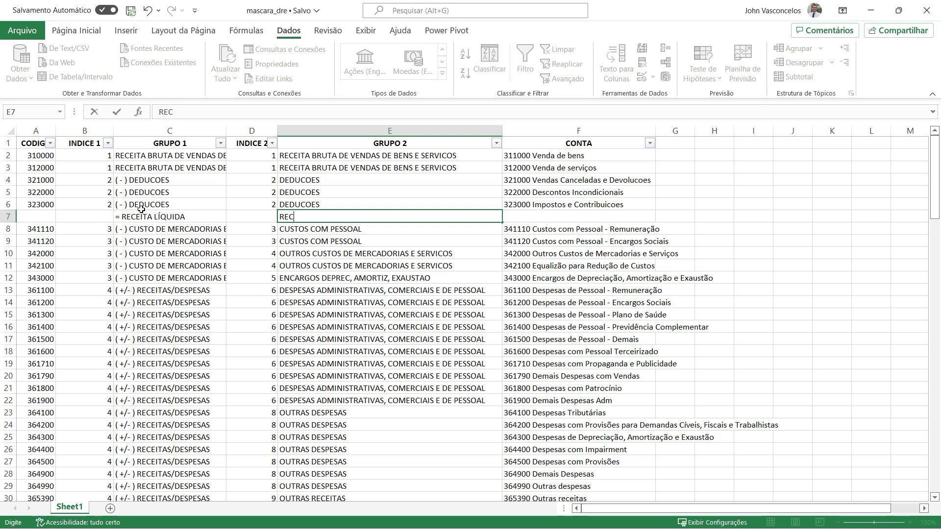
text(E)
text(ITA LÍQUIDA)
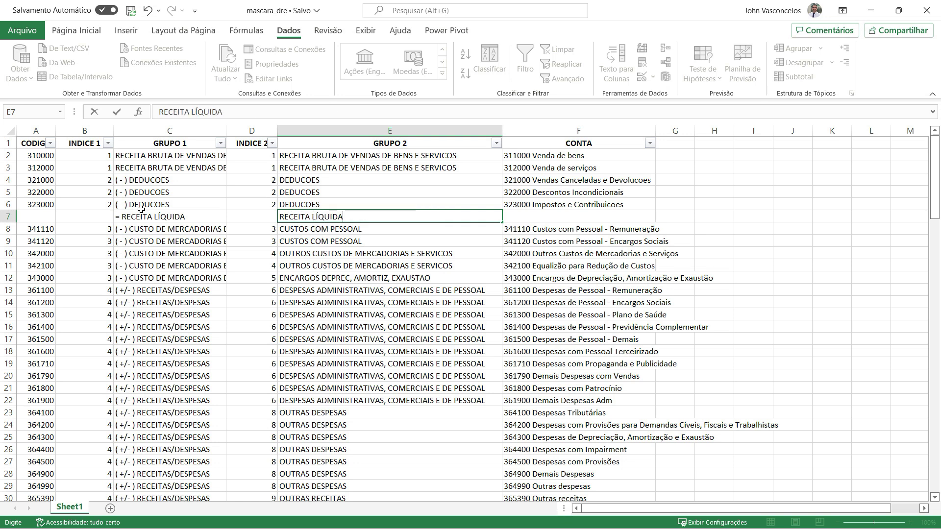
key(Tab)
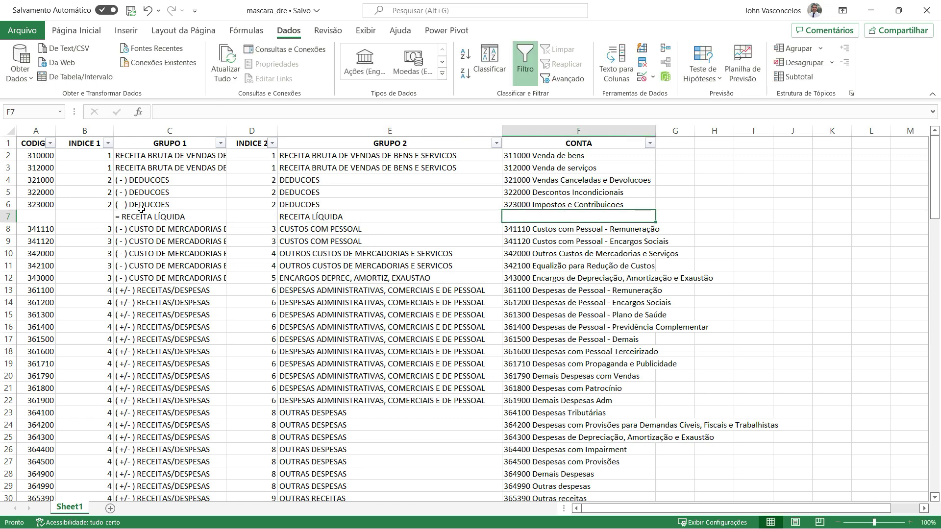
key(Tab)
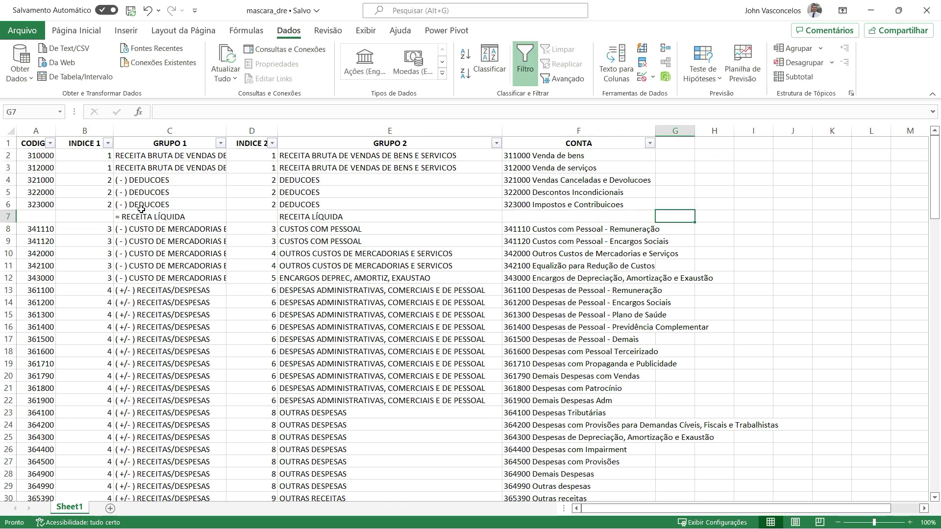
key(Left)
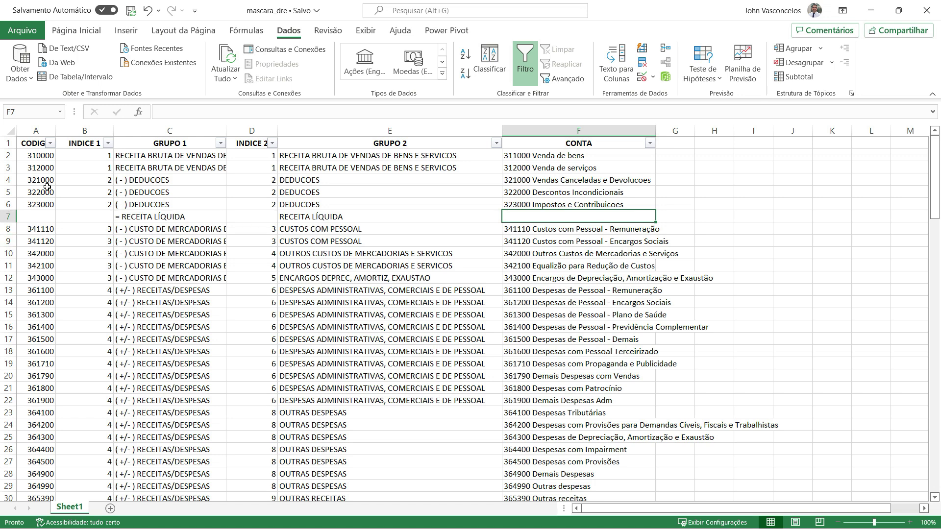
Step: Compare the codes above and below the RECEITA LÍQUIDA row and set its CODIGO to 330000
click(43, 217)
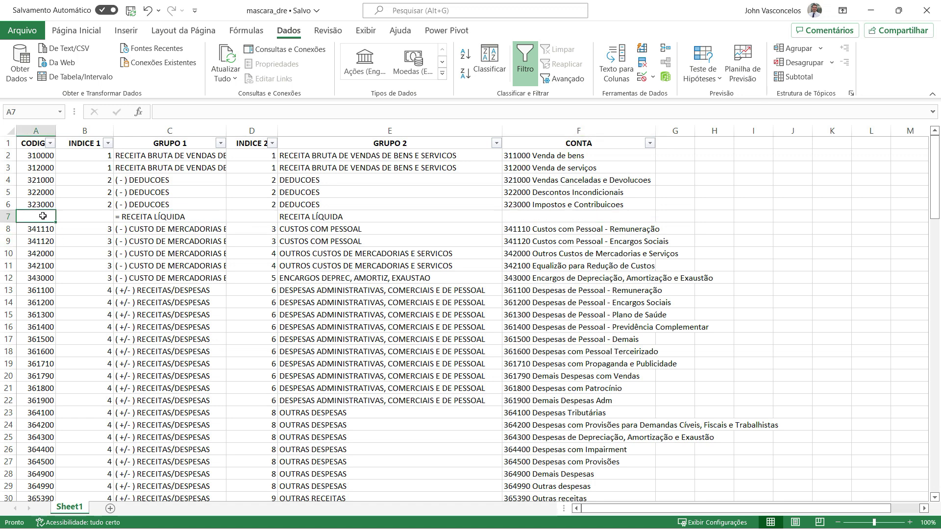
click(46, 205)
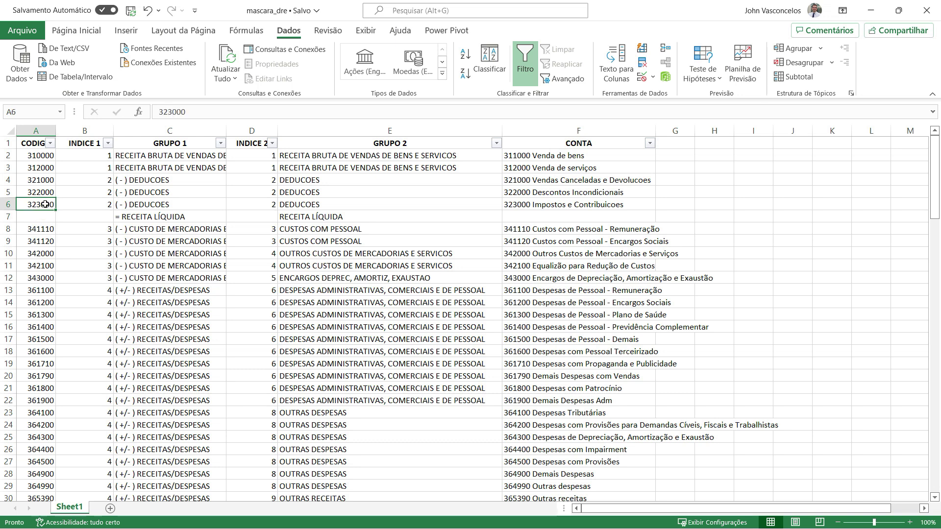
click(41, 230)
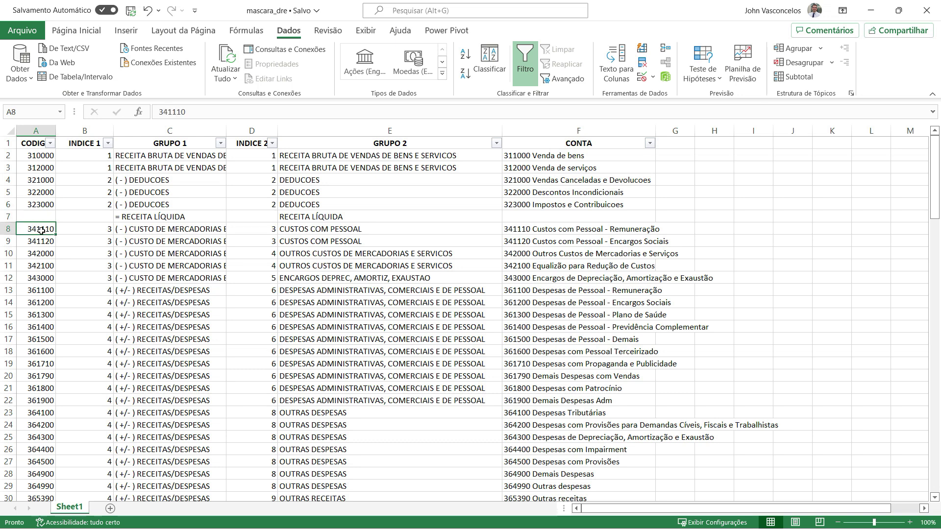
click(43, 204)
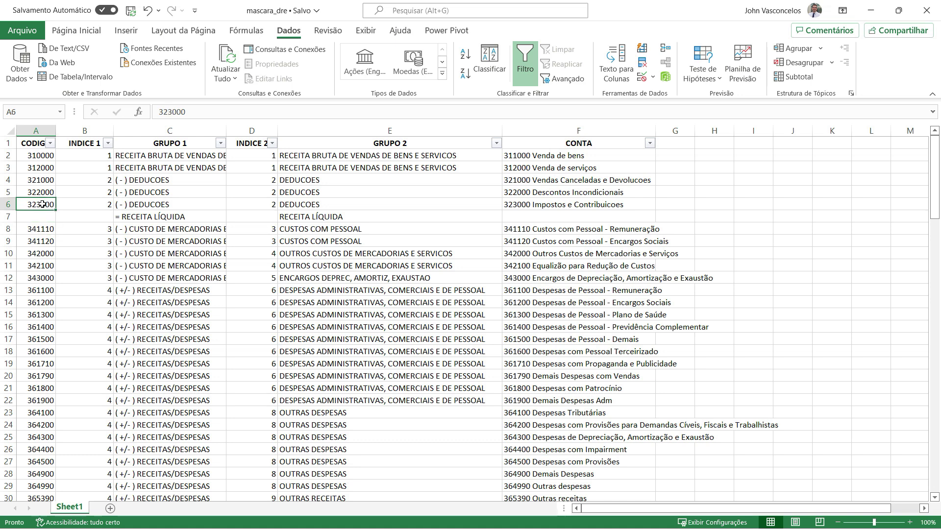
click(38, 231)
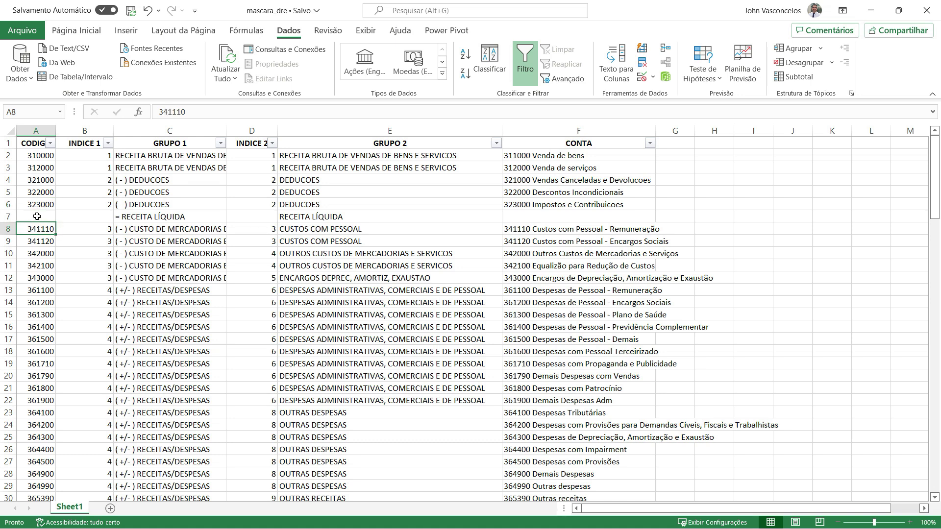
click(37, 216)
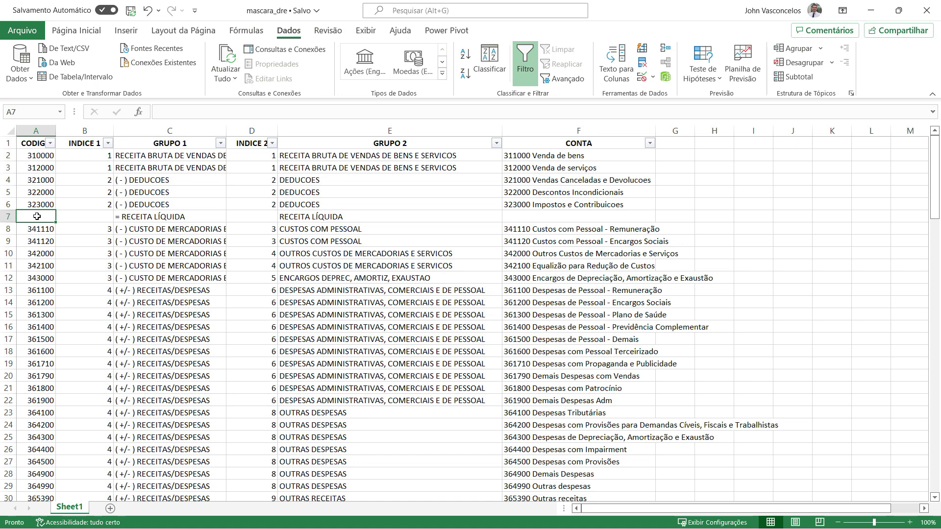
text(330000)
key(Tab)
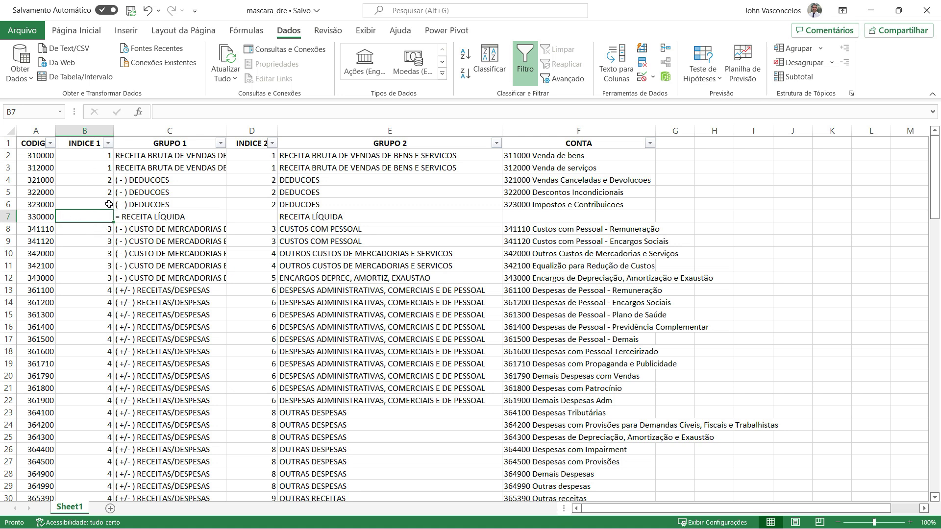
Step: Set both INDICE 1 and INDICE 2 of the RECEITA LÍQUIDA row to 2,1
click(107, 232)
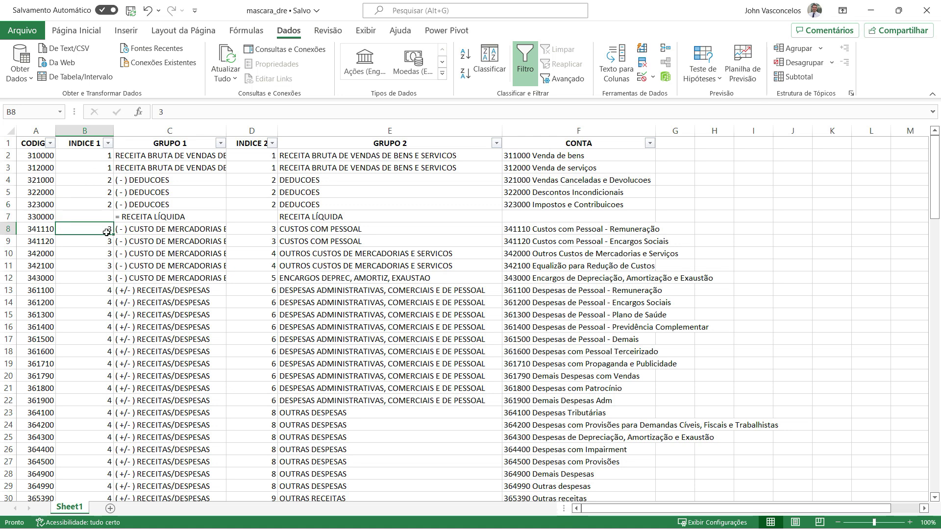
click(103, 214)
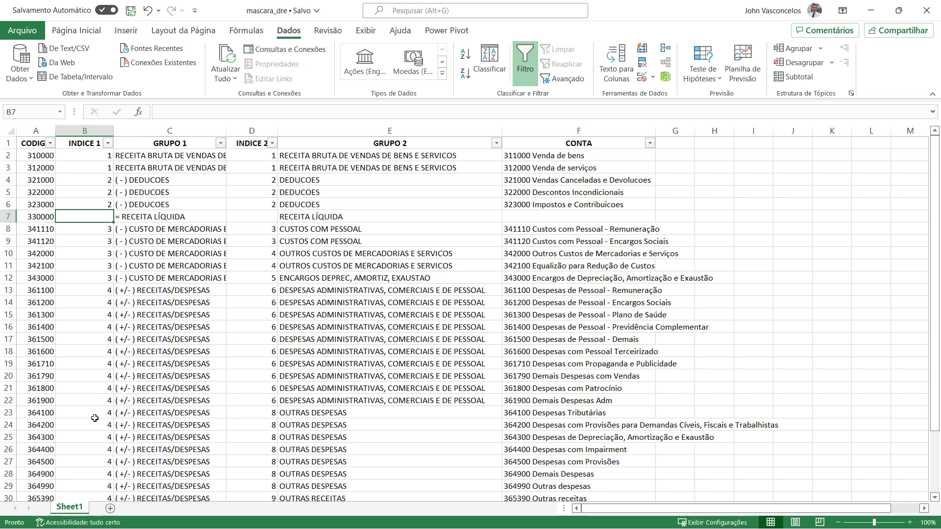
text(2,1)
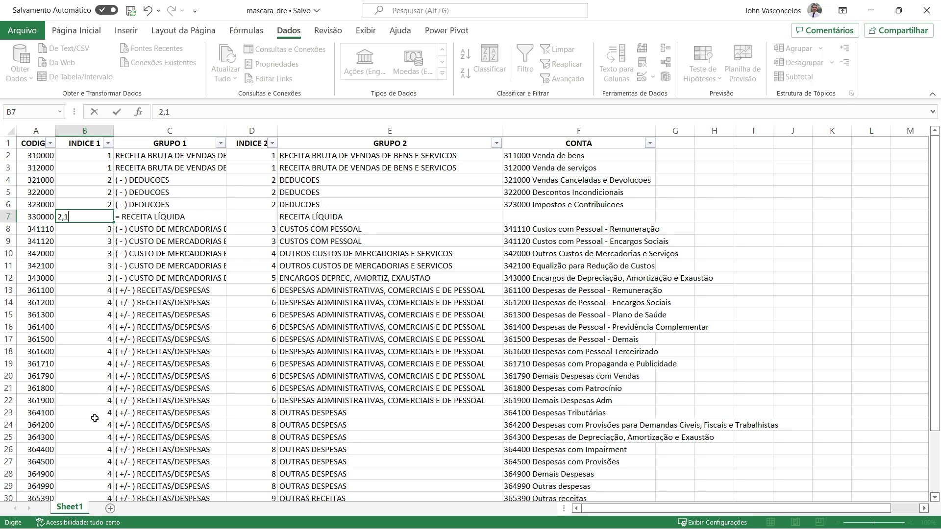
key(Tab)
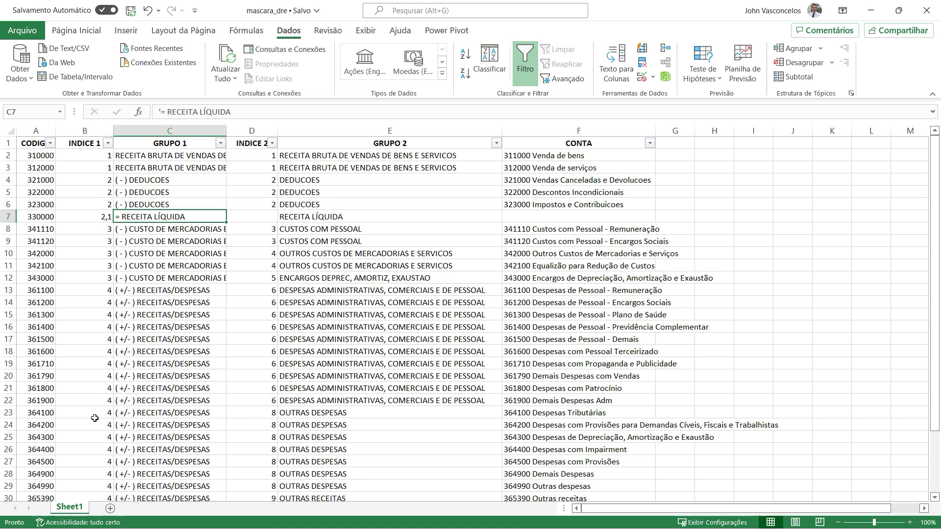
click(262, 217)
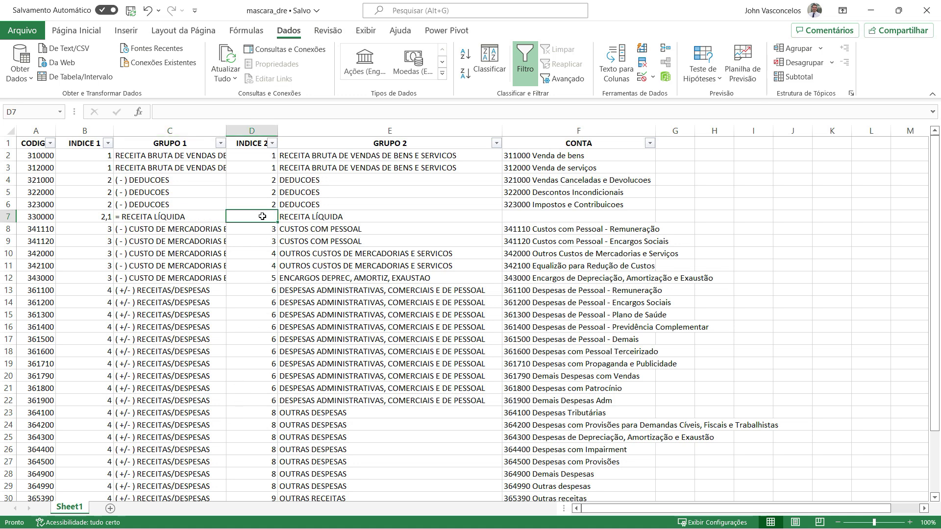
text(2,1)
key(Tab)
key(Tab)
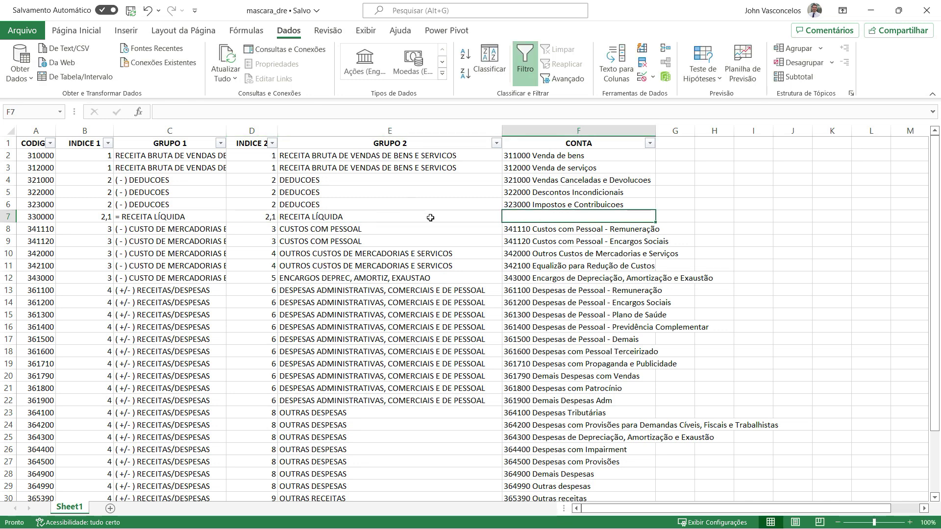
Step: Enter "330000 Receita Líquida" as the CONTA of the RECEITA LÍQUIDA row
text(330)
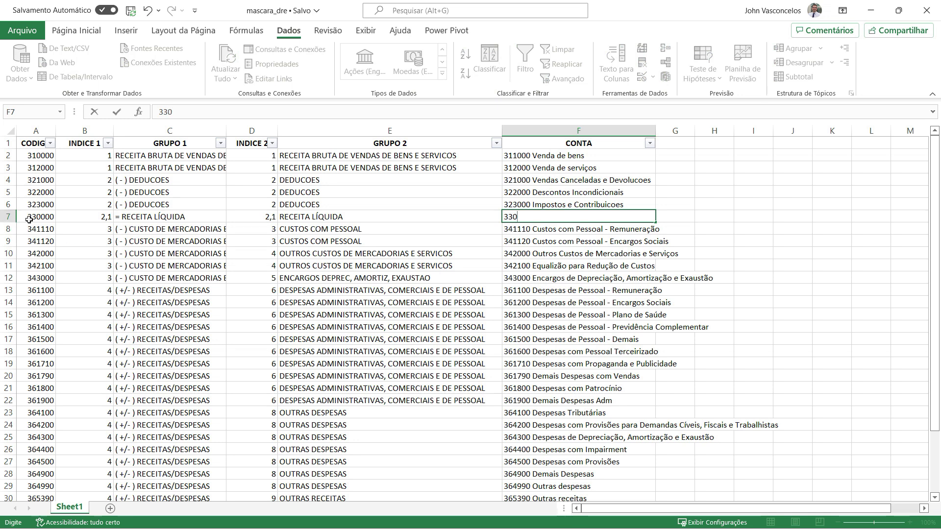
text(000)
text( Leceita Líqui)
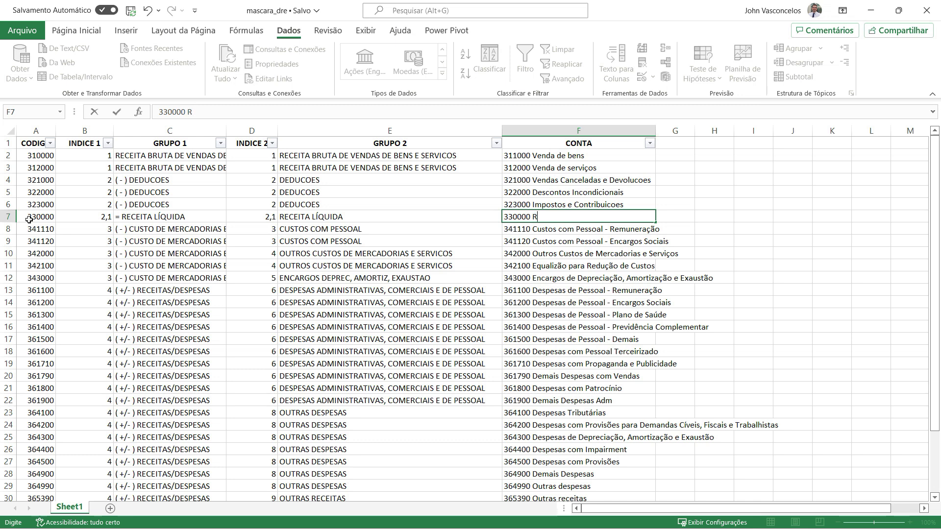
text(da)
key(Return)
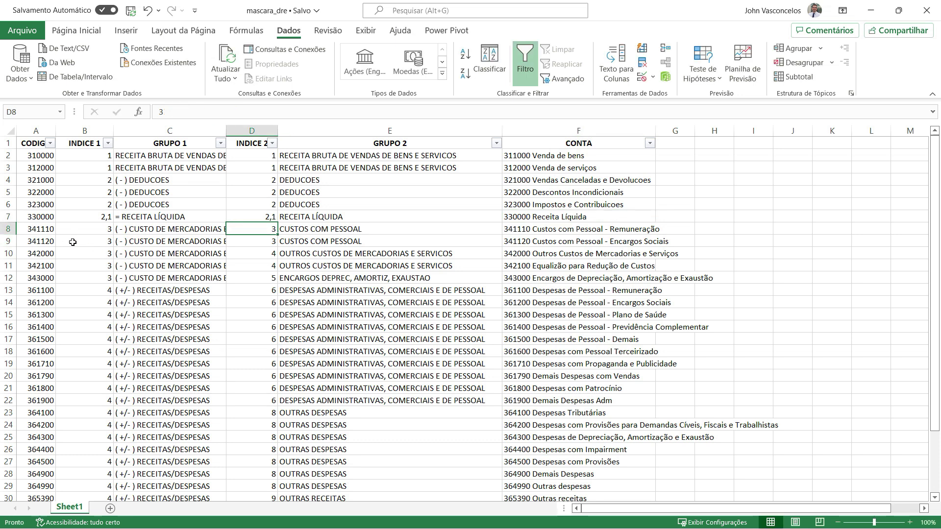
Step: Insert a row above account 361100 and set its CODIGO to 350000, between the neighbouring codes
click(9, 291)
key(ctrl+plus)
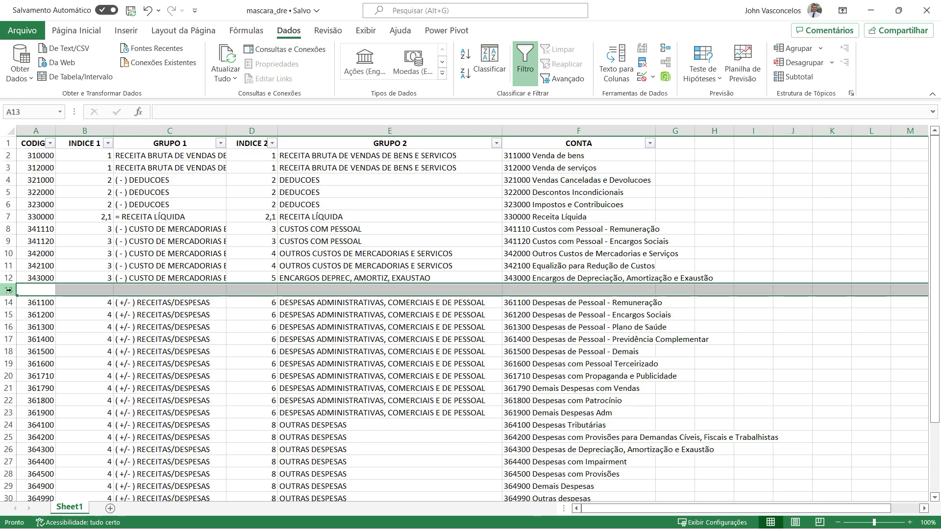
click(38, 290)
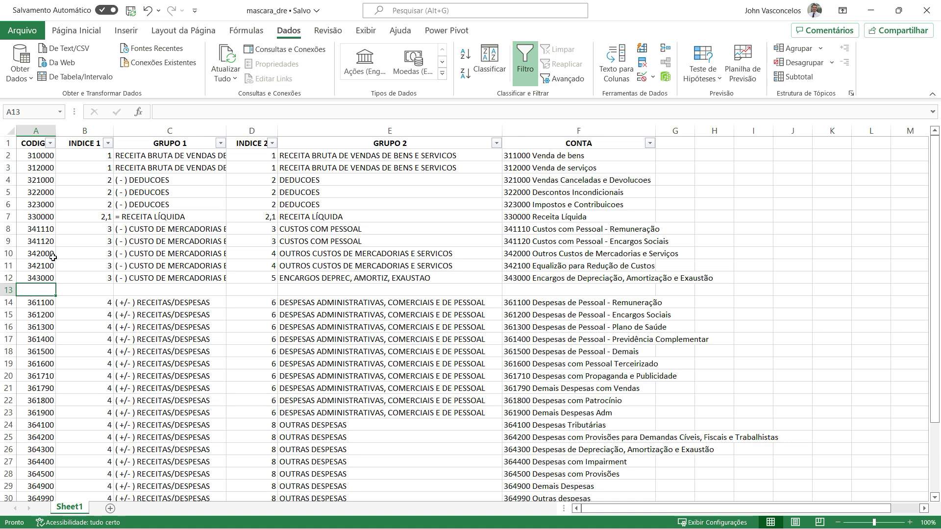
click(46, 277)
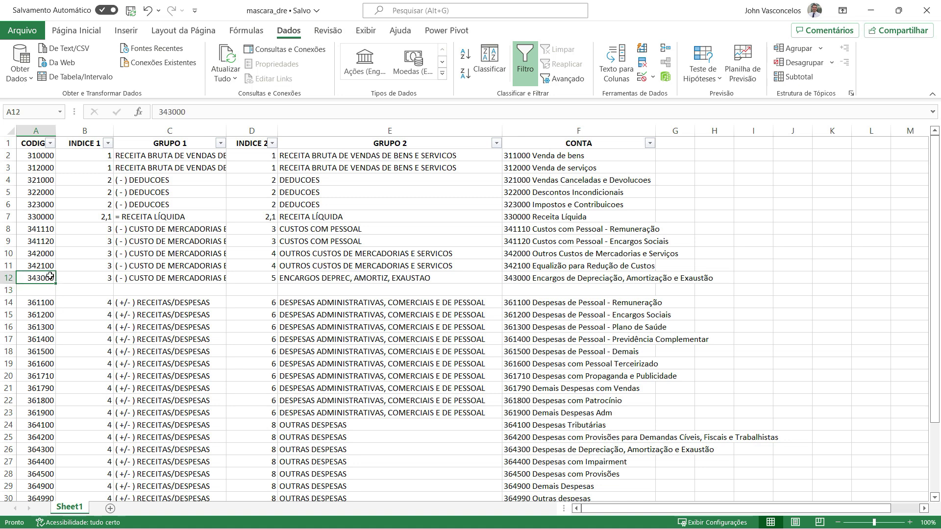
click(43, 301)
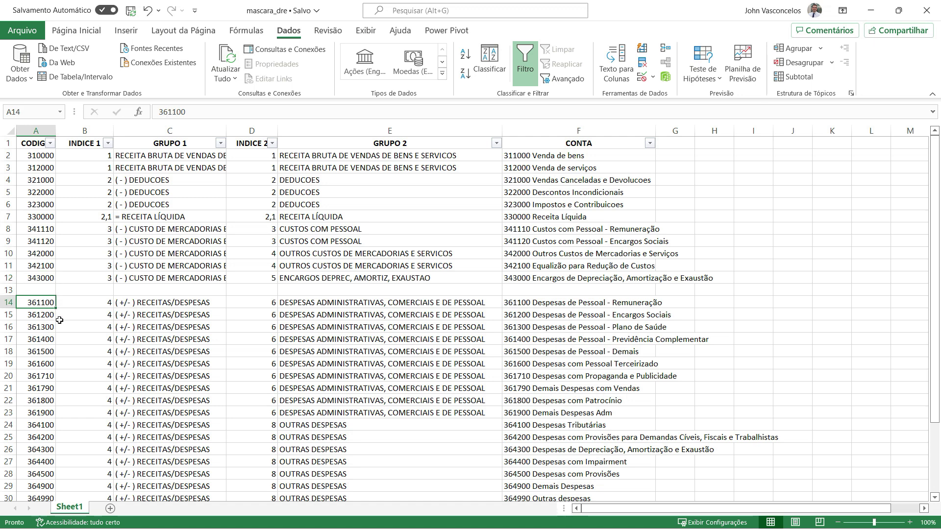
click(45, 291)
text(35)
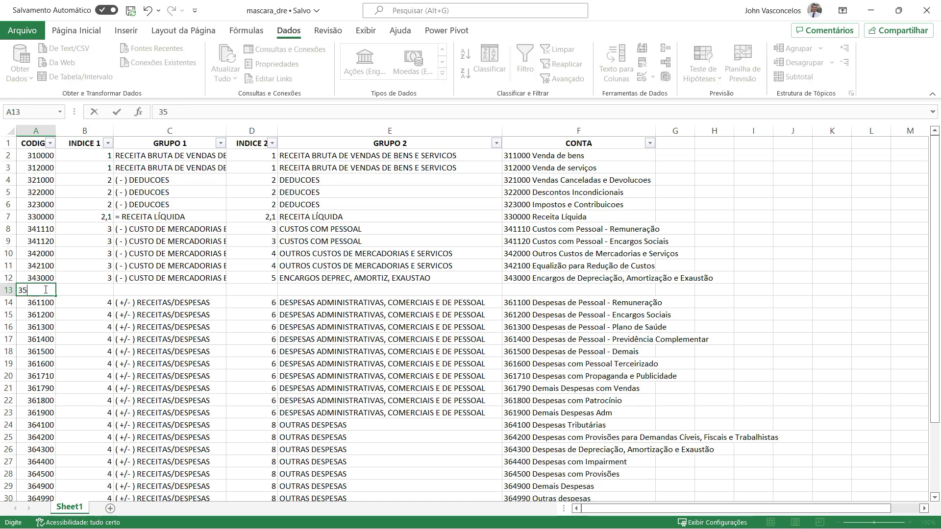
text(0000)
key(Tab)
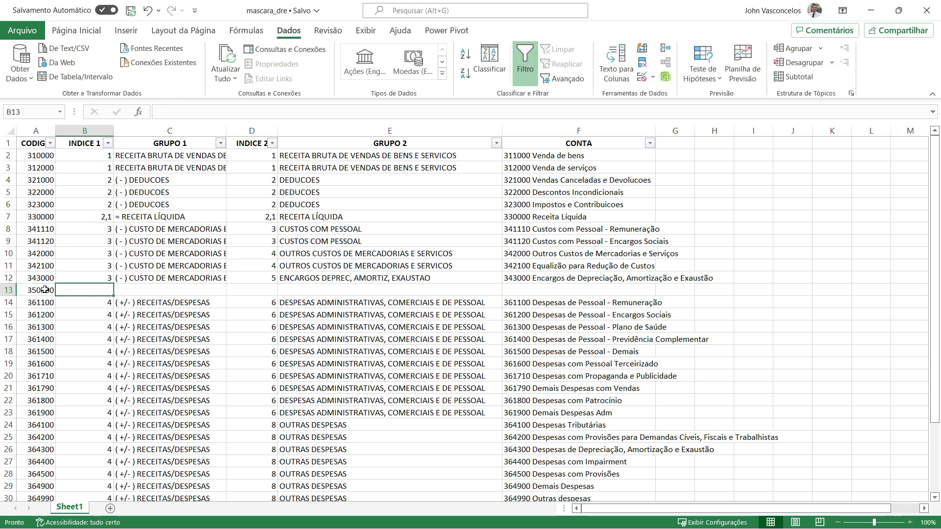
Step: Set INDICE 1 of the 350000 row to 3,1 and its GRUPO 1 to "= LUCRO BRUTO" as text
text(2,)
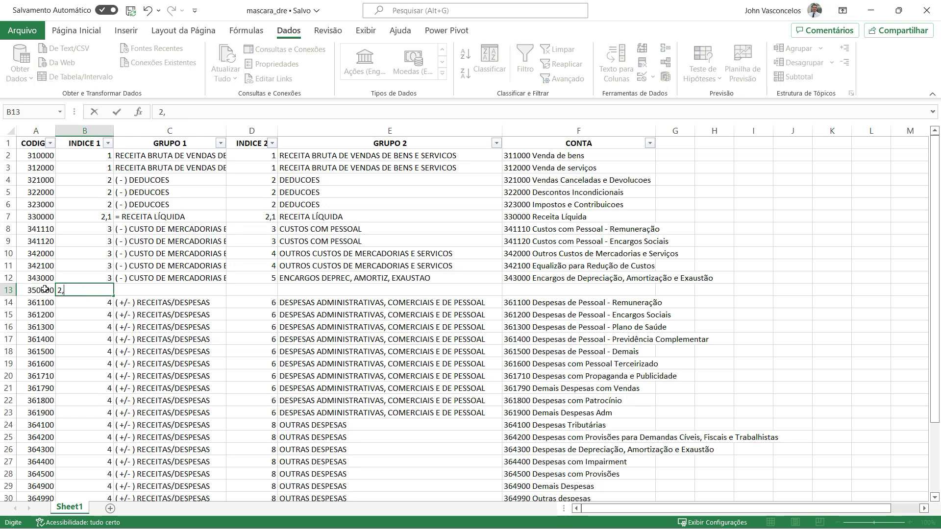
text(3,1)
key(Tab)
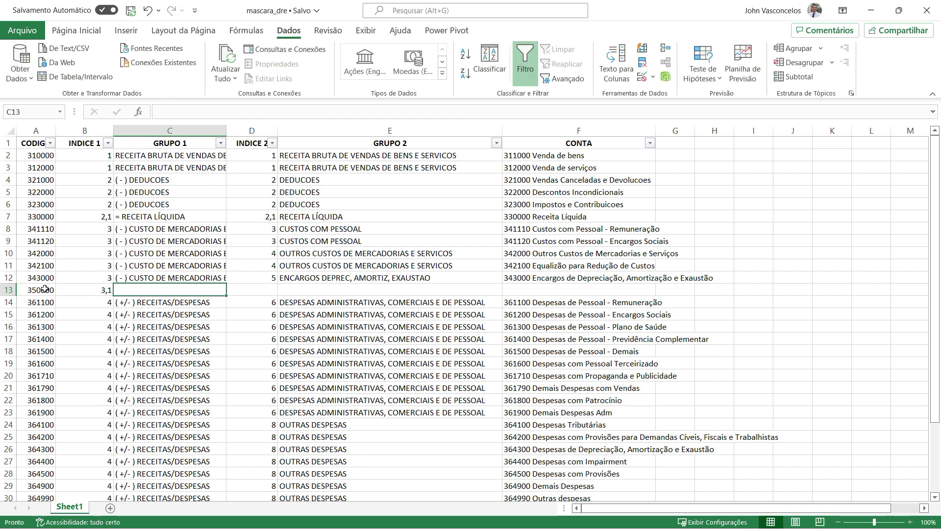
text(')
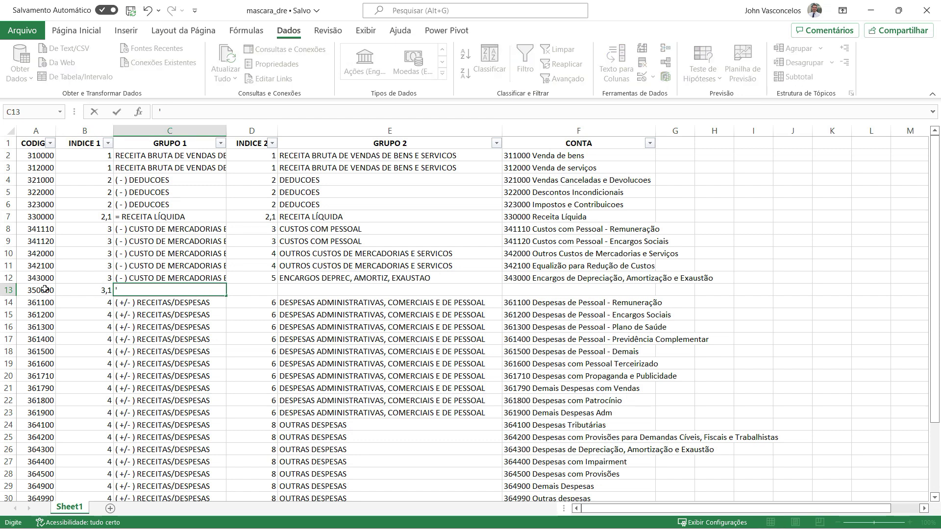
text(= LUCRO BRUTO)
key(Tab)
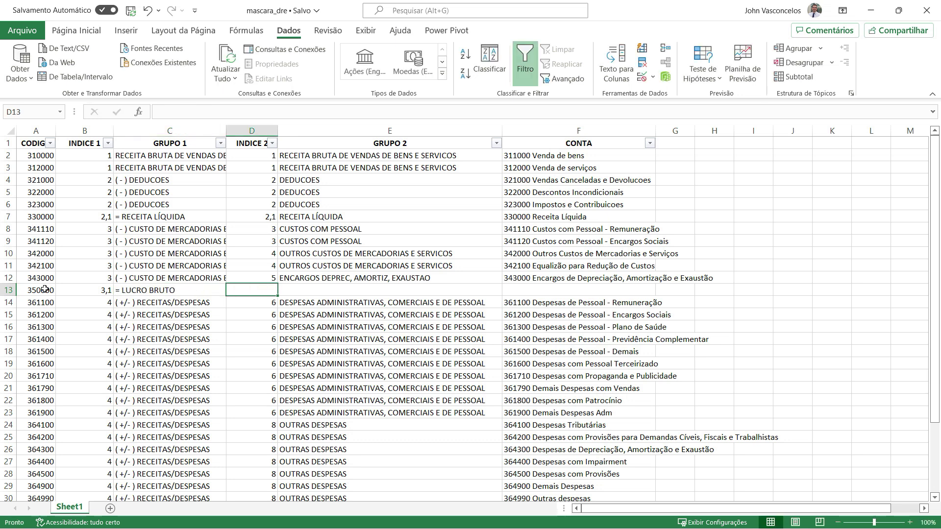
Step: Set INDICE 2 of the LUCRO BRUTO row to 5,1 and its GRUPO 2 to LUCRO BRUTO
text(5,1)
key(Tab)
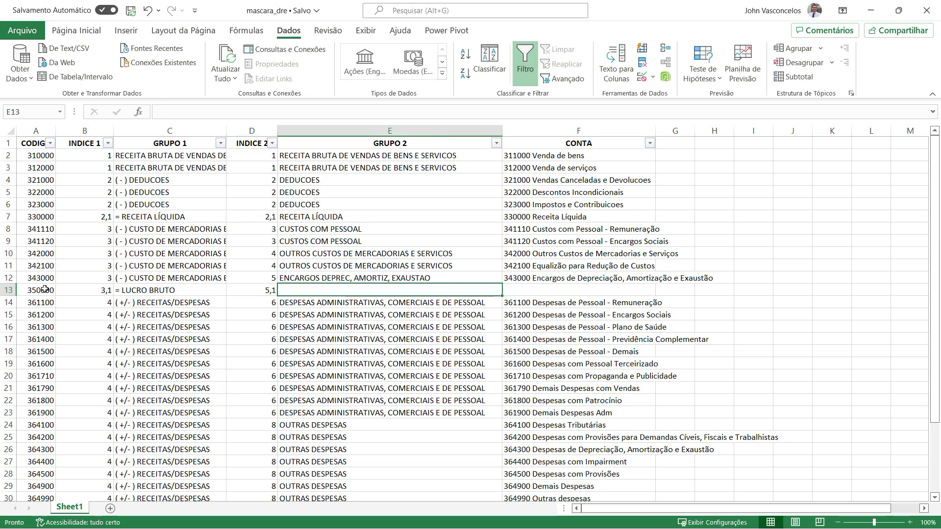
text(LUCRO BRUTO)
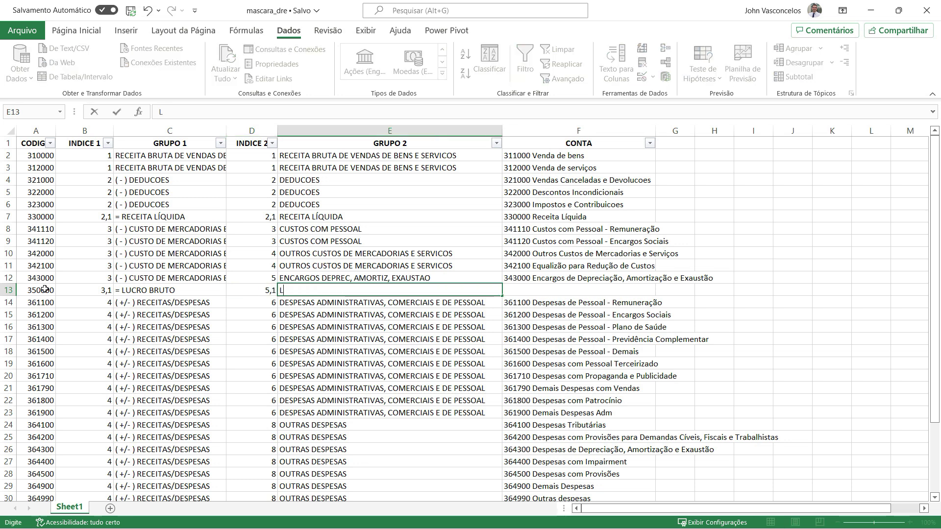
key(Tab)
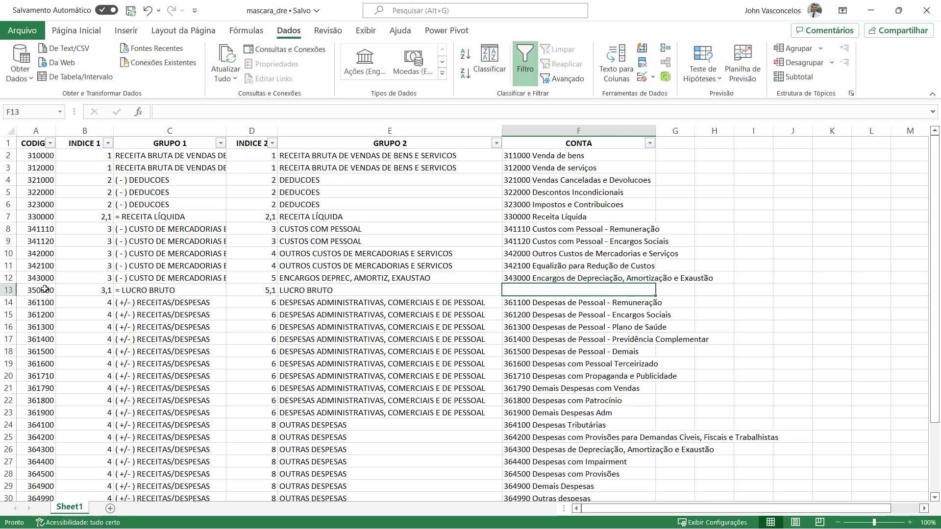
Step: Enter "350000 Lucro Bruto" as the CONTA of the LUCRO BRUTO row
text(3500)
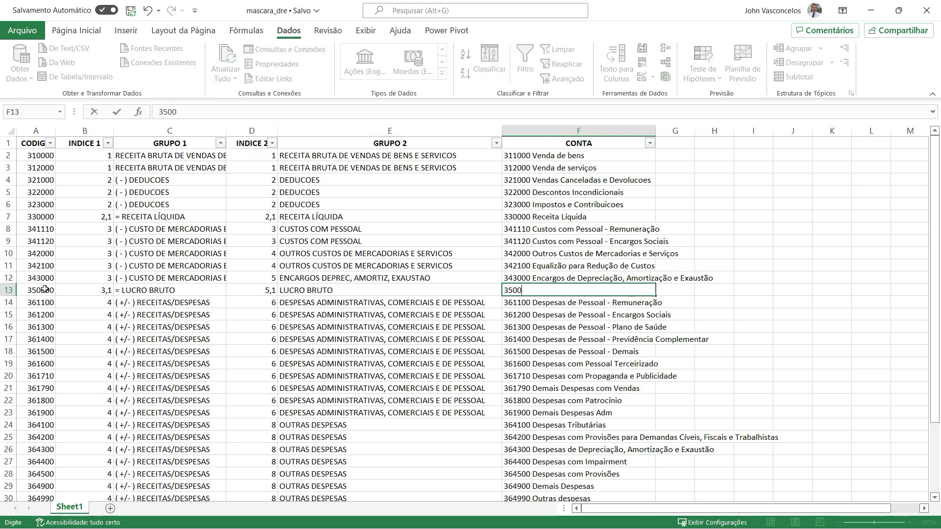
text(00 Lucro Bruto)
key(Return)
Step: Start a new row directly below account 405200 at the end of the table with CODIGO 410000
scroll(103, 297, down, 2)
scroll(103, 298, down, 1)
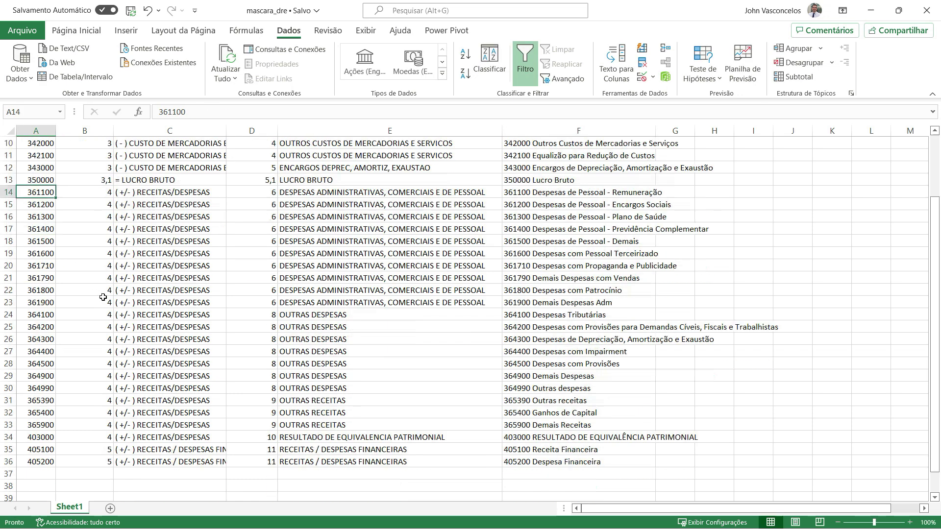
click(9, 328)
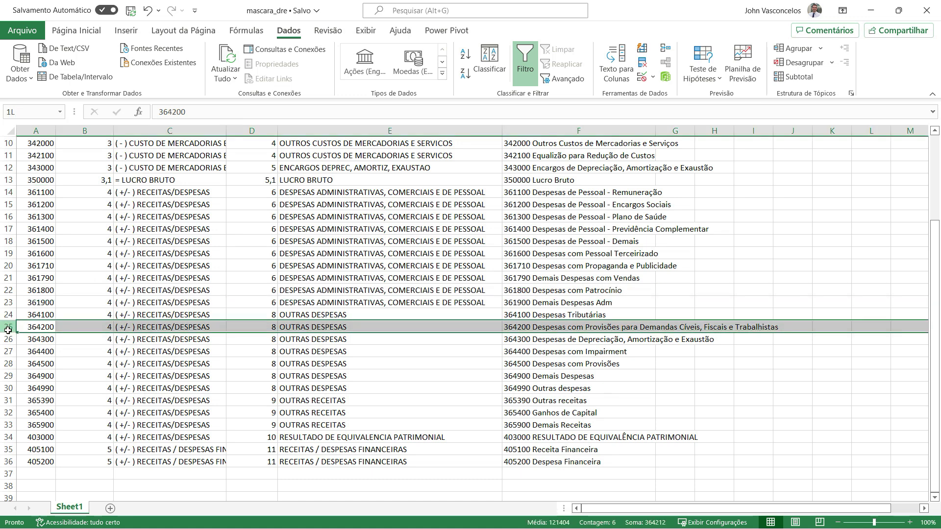
drag(8, 327, 8, 336)
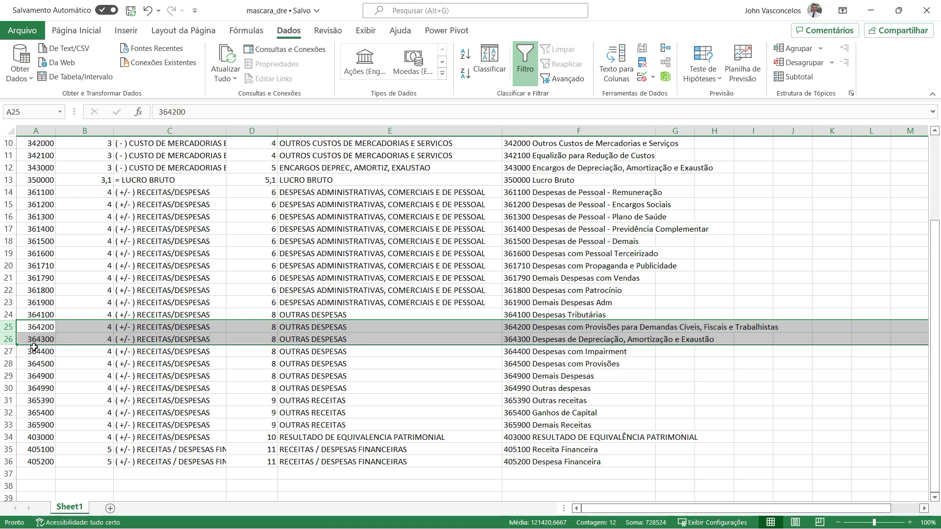
scroll(34, 348, down, 2)
scroll(35, 347, down, 1)
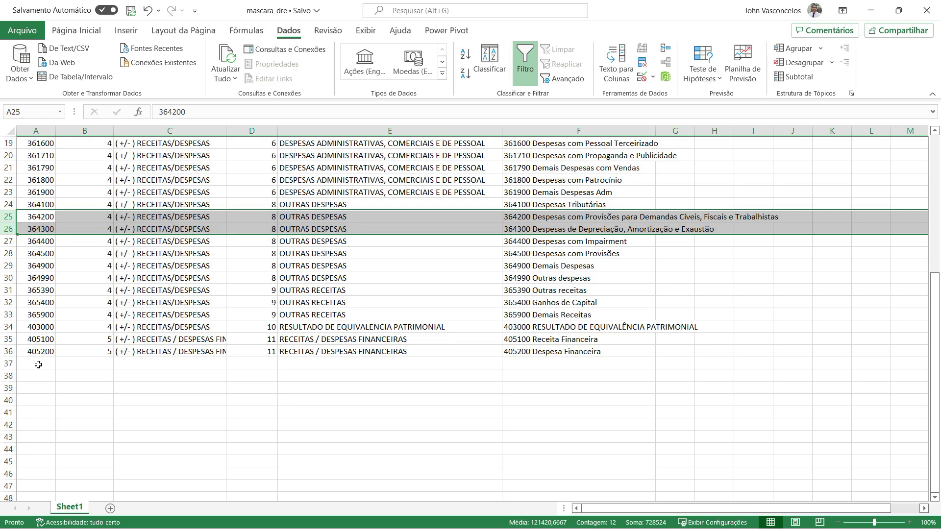
click(39, 365)
text(41)
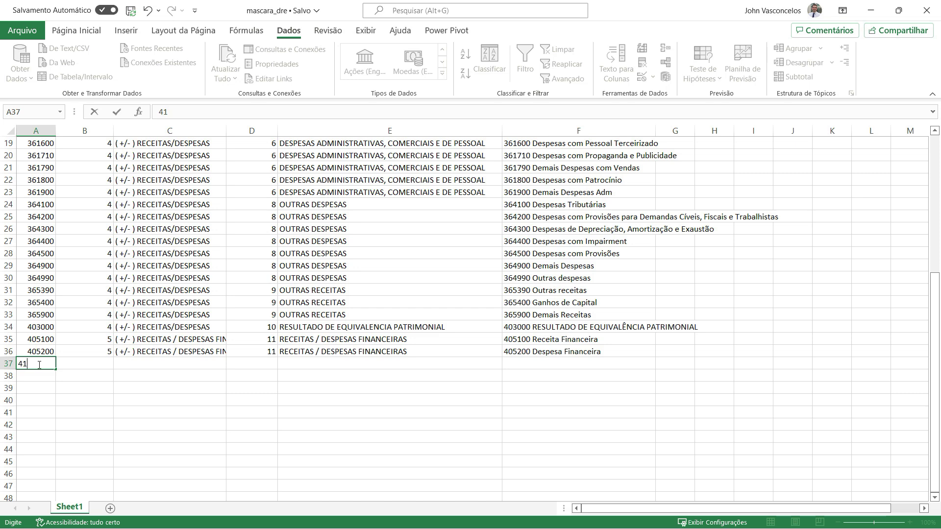
text(0000)
key(Tab)
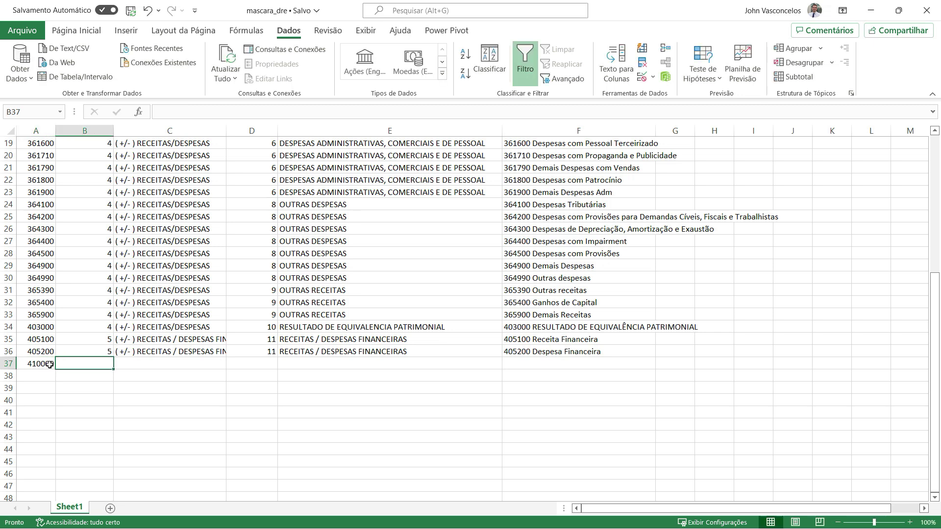
Step: Set INDICE 1 of the 410000 row to 5,1 and its GRUPO 1 to "= LUCRO LÍQUIDO" as text
text(5,1)
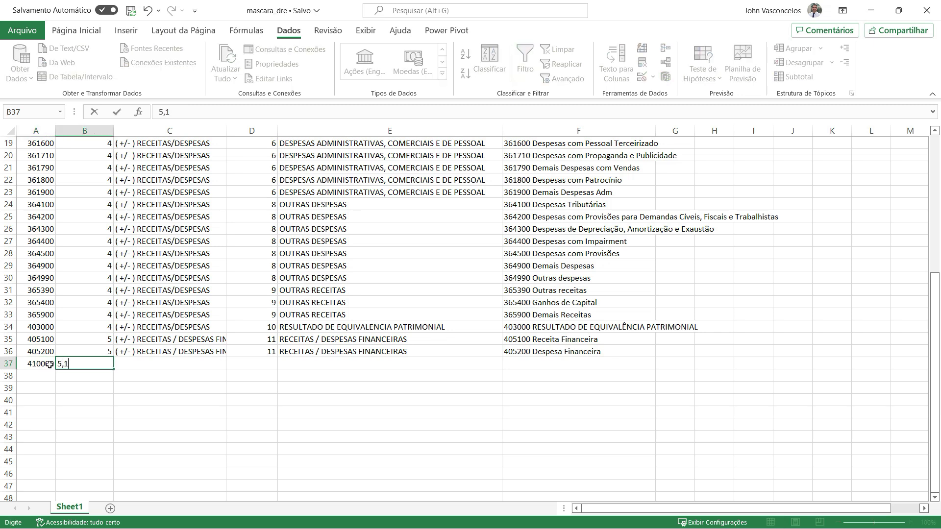
key(Tab)
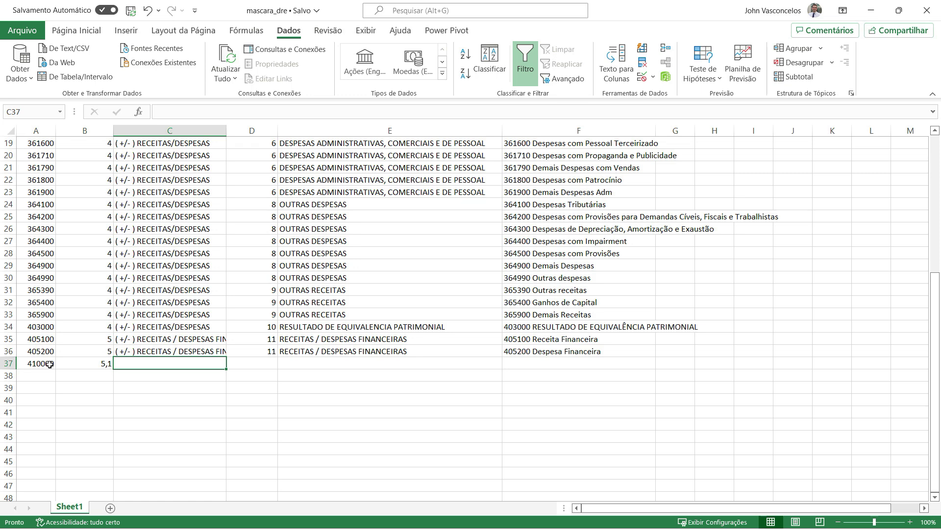
text('= LUCRO LÍQU)
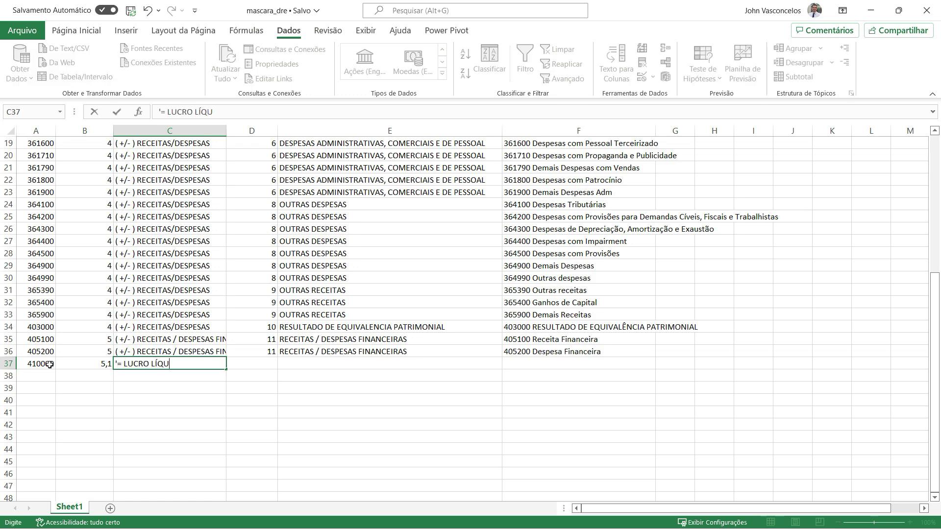
text(IDO)
key(Tab)
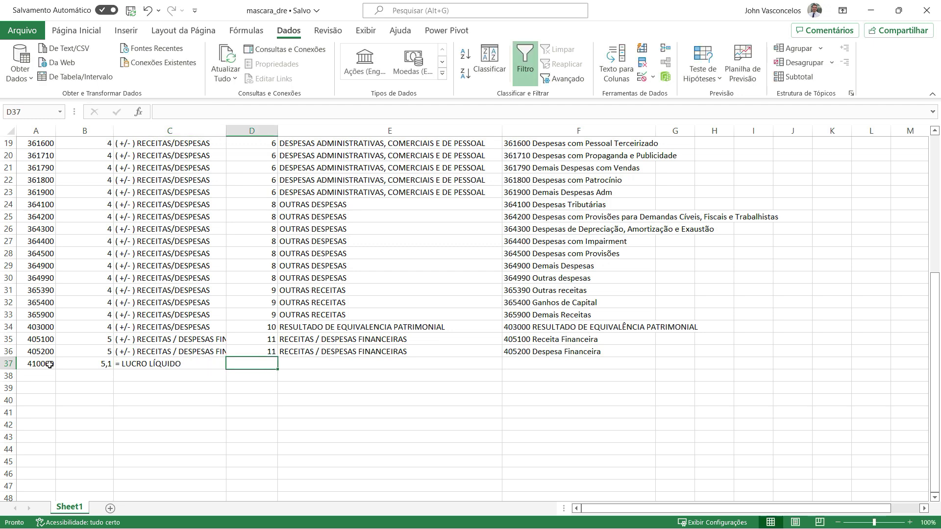
Step: Set INDICE 2 of the LUCRO LÍQUIDO row to 11,1 and its GRUPO 2 to LUCRO LÍQUIDO
text(11,1)
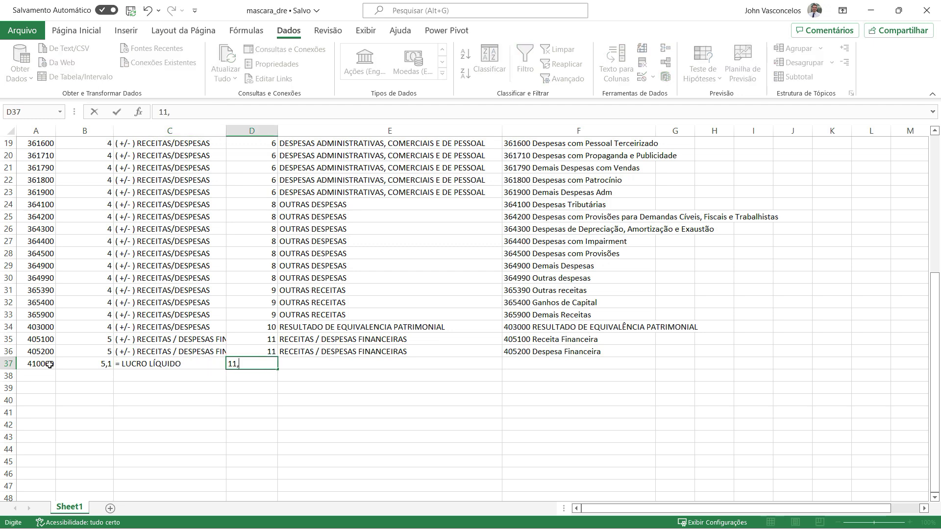
key(Tab)
text(LUCRO LÍQUIDO)
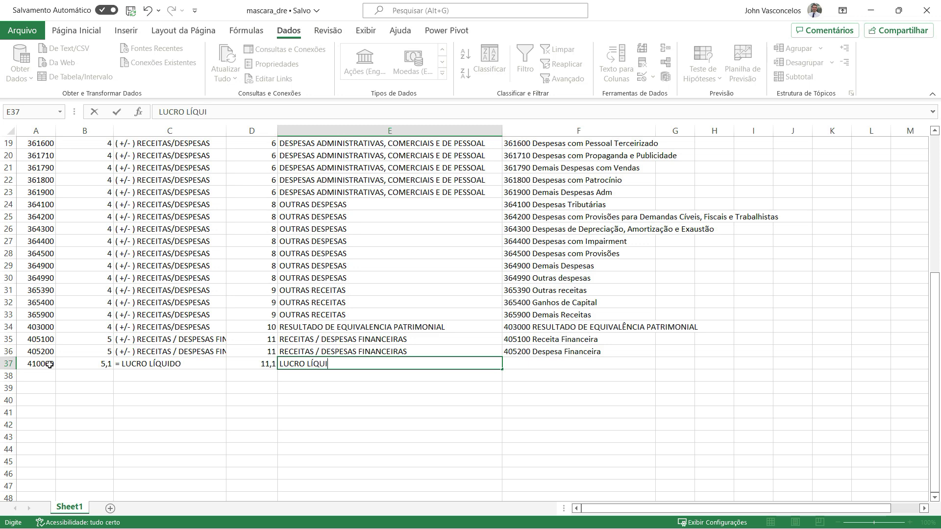
key(Tab)
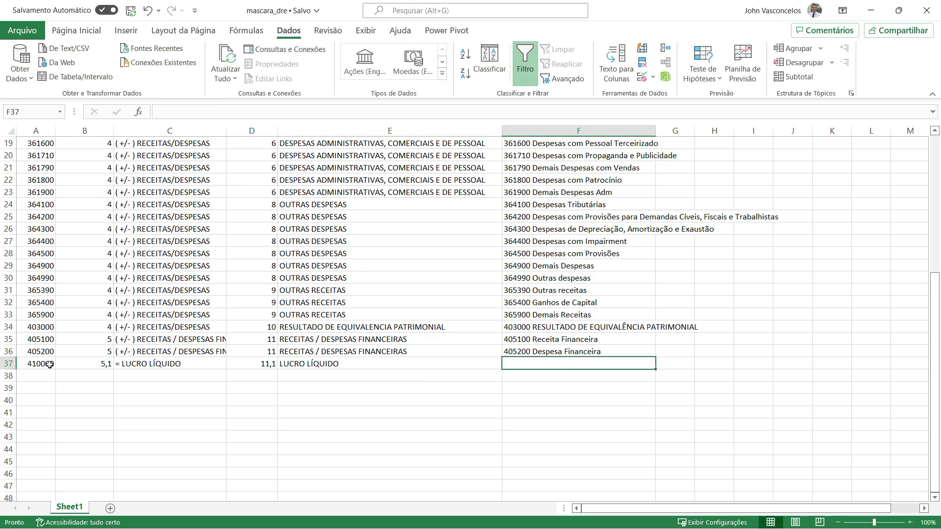
Step: Enter "410000 Lucro Líquido" as the CONTA of the LUCRO LÍQUIDO row and save the workbook
text(410000 Lucro Líquido)
key(Return)
scroll(204, 387, up, 6)
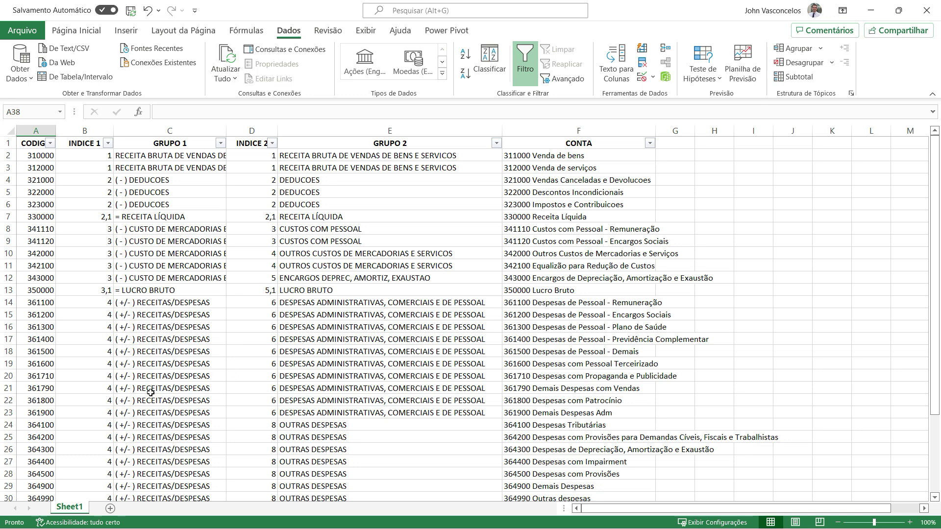
click(131, 11)
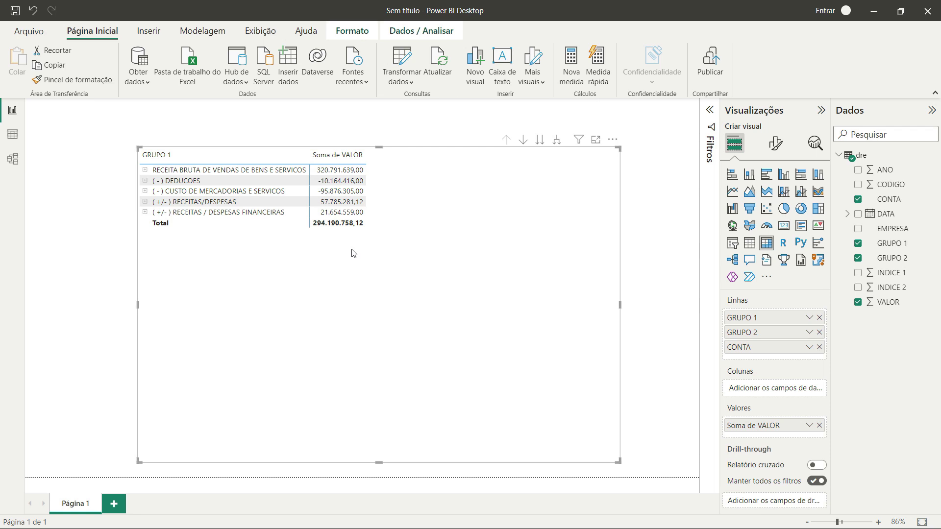
Step: In Power BI Desktop, delete the existing matrix and load Sheet1 from the mascara_dre workbook
key(Delete)
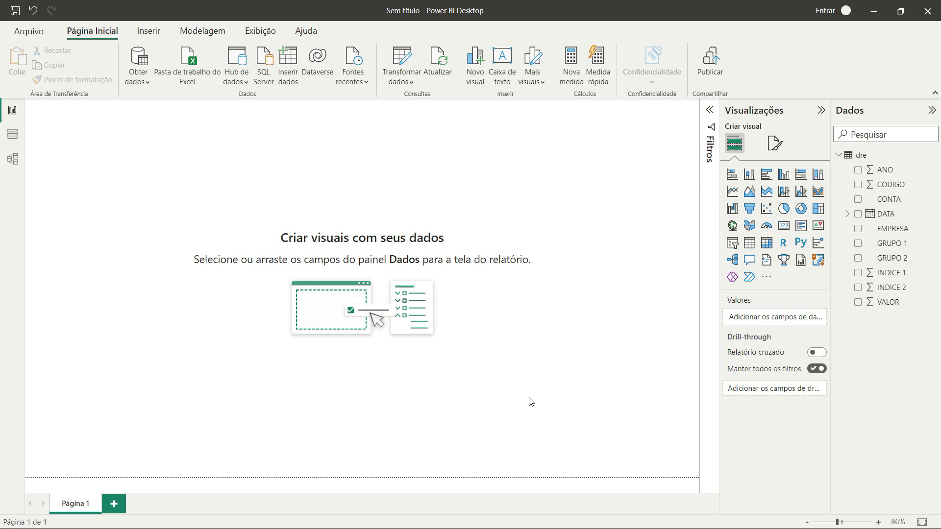
click(196, 56)
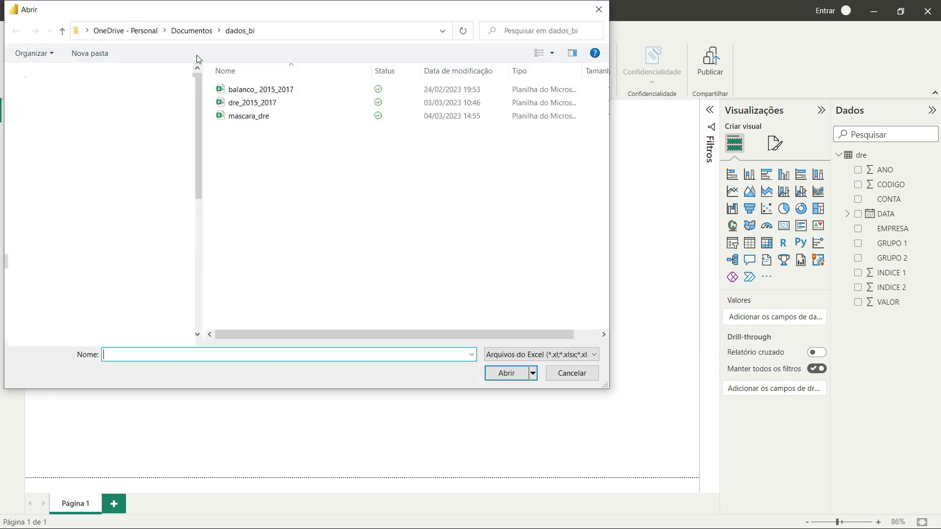
click(240, 118)
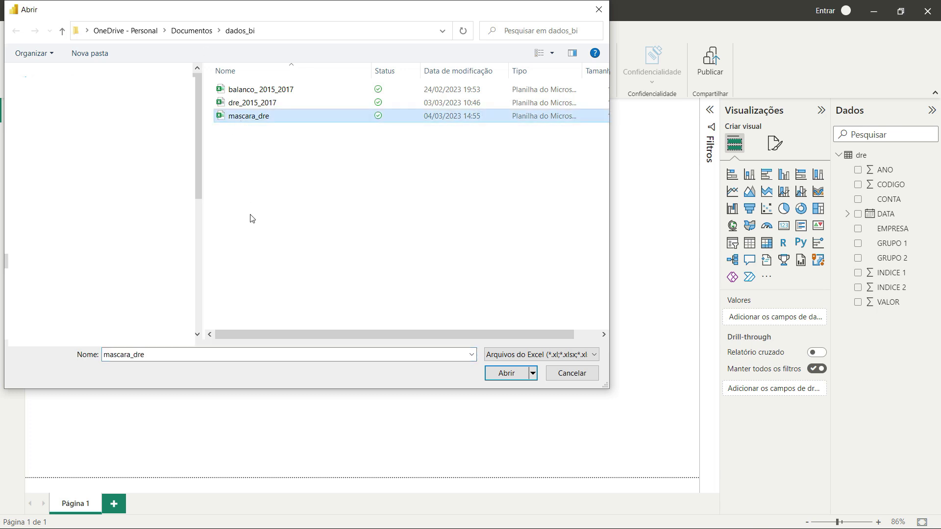
click(505, 374)
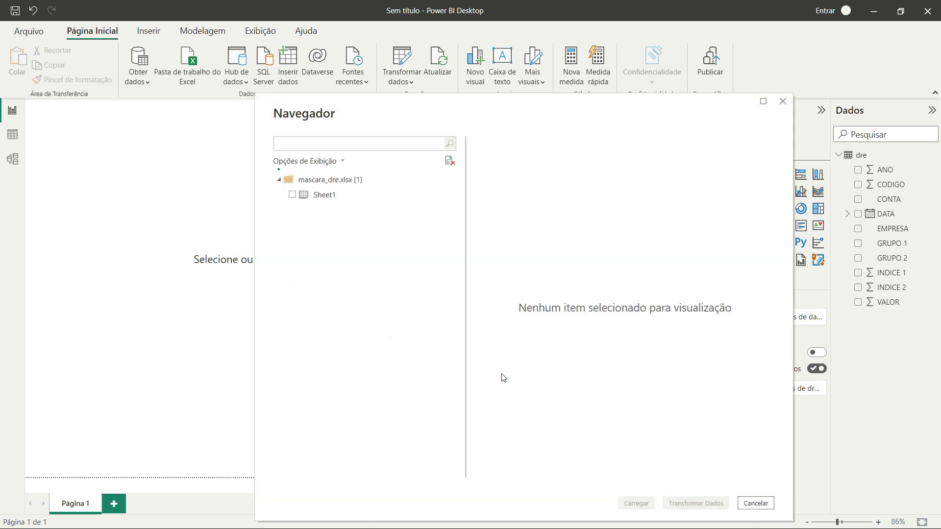
click(293, 196)
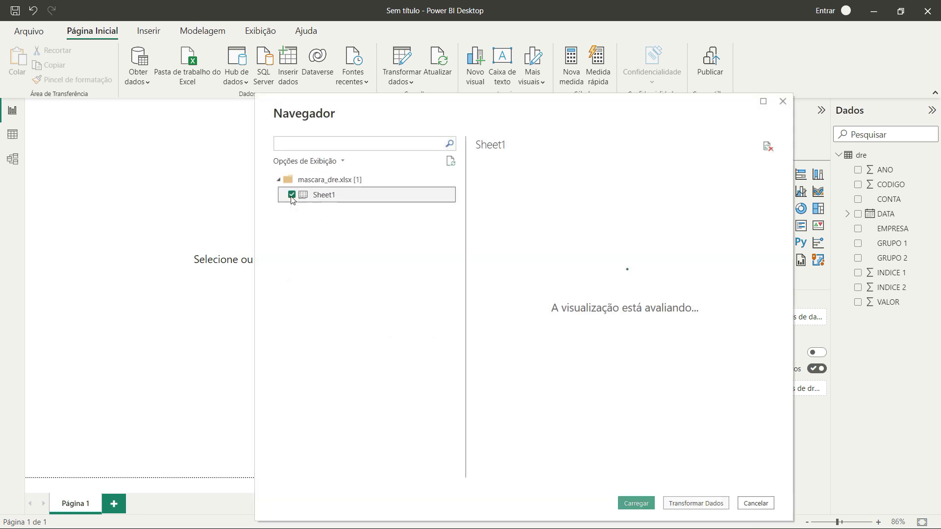
drag(480, 114, 449, 73)
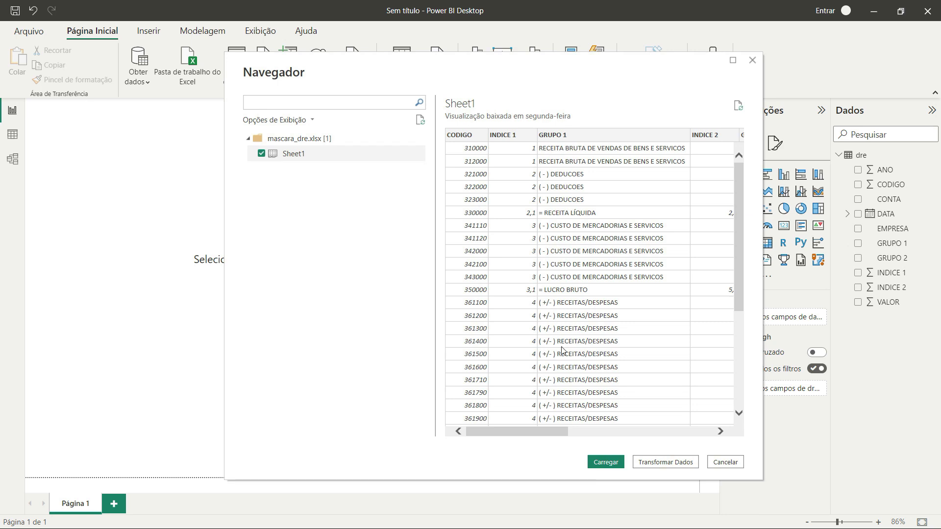
click(604, 463)
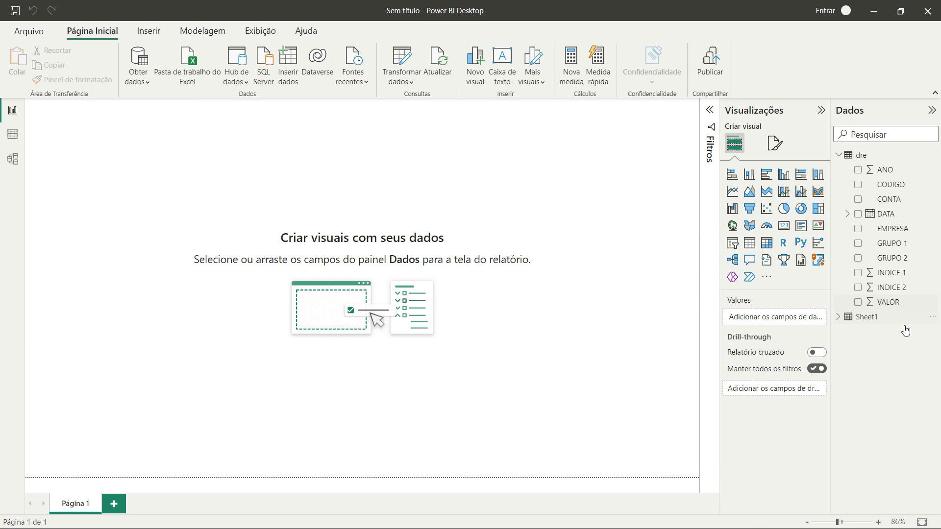
Step: Rename the imported Sheet1 table as mascara_dre
double_click(868, 317)
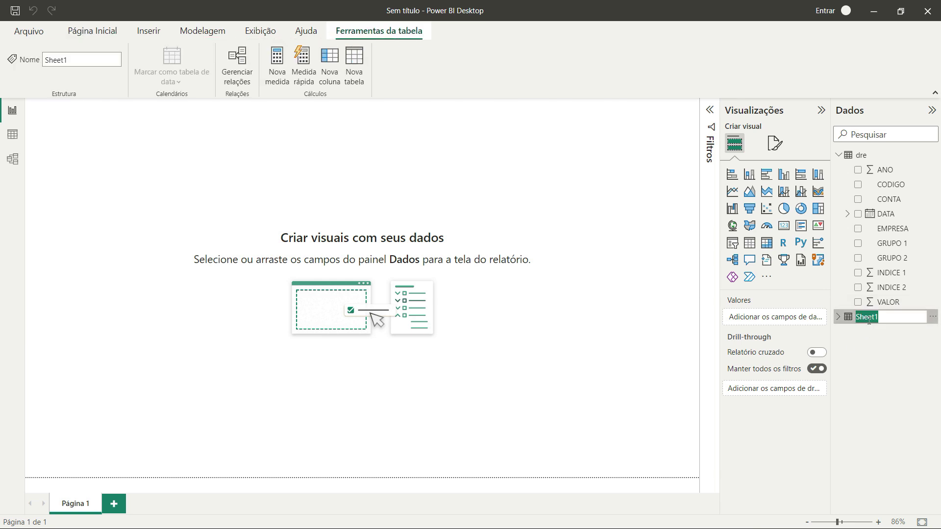
text(mas)
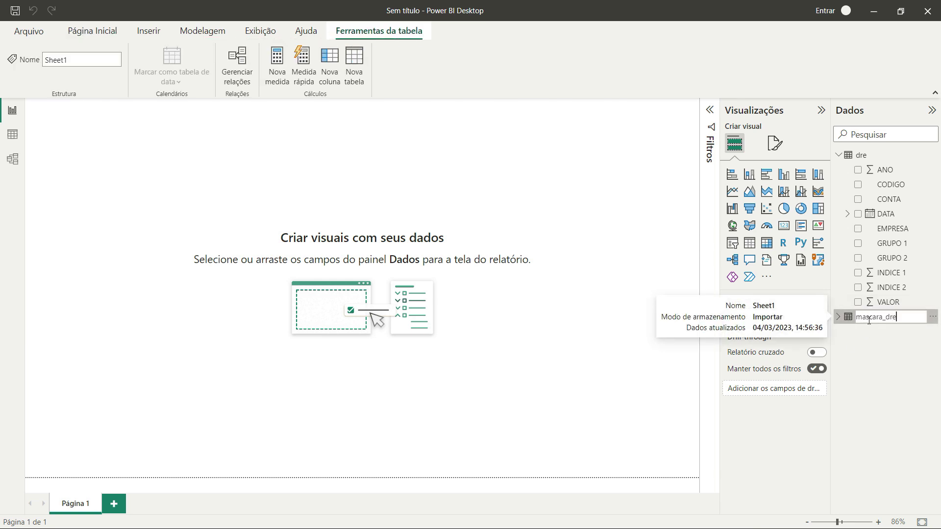
text(cara_dre)
key(Return)
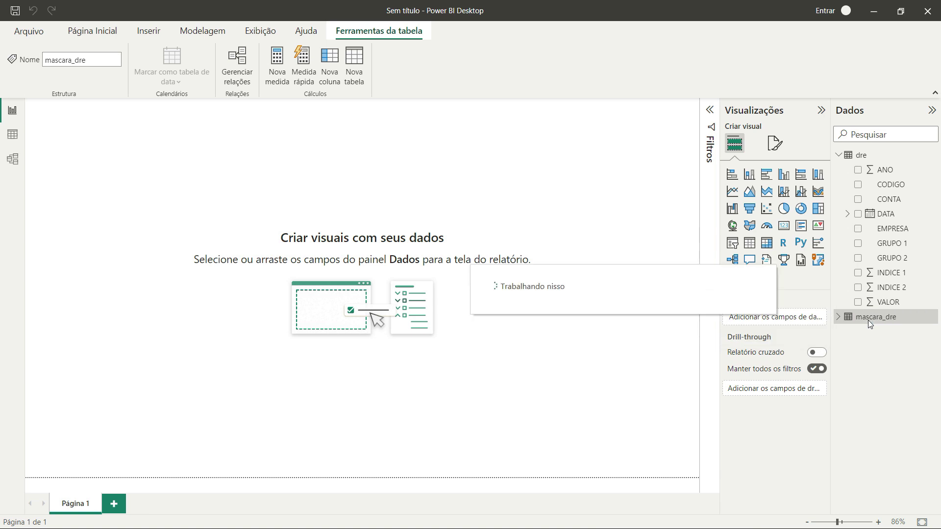
click(566, 258)
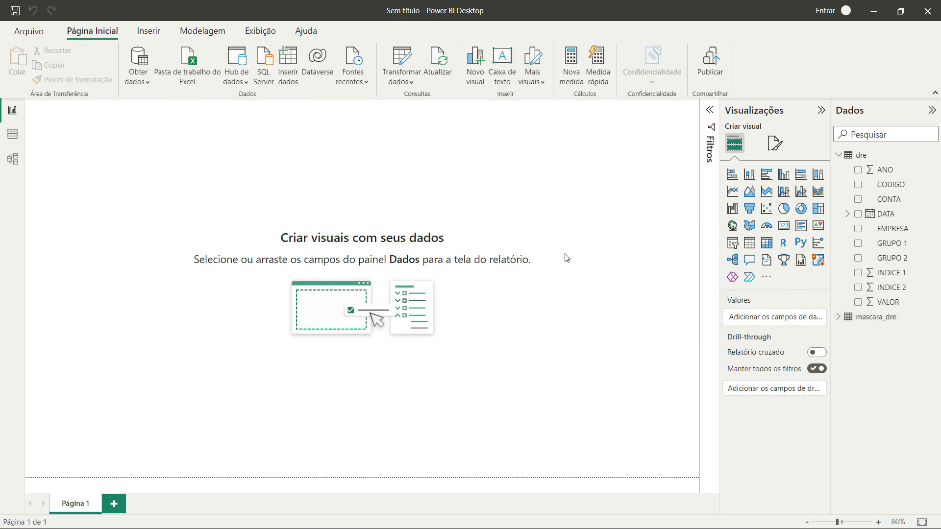
Step: Insert a matrix near the upper left of the page with GRUPO 1, GRUPO 2 and CONTA from mascara_dre as rows
click(766, 242)
drag(118, 188, 246, 229)
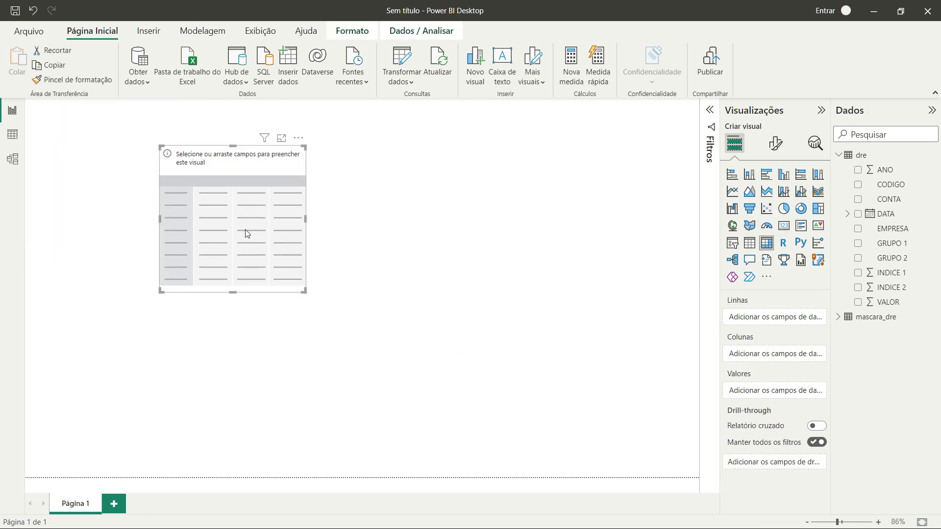
click(841, 318)
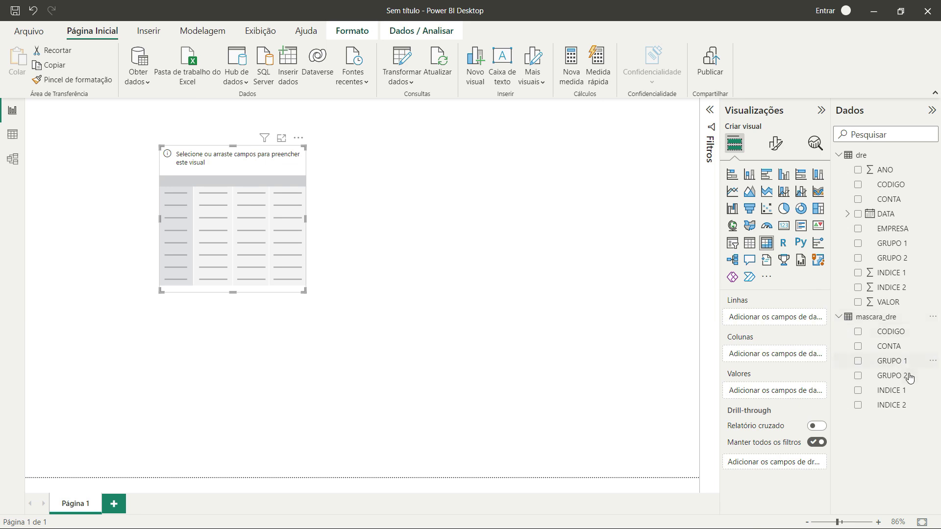
drag(899, 364, 777, 318)
drag(884, 377, 777, 329)
drag(891, 350, 791, 347)
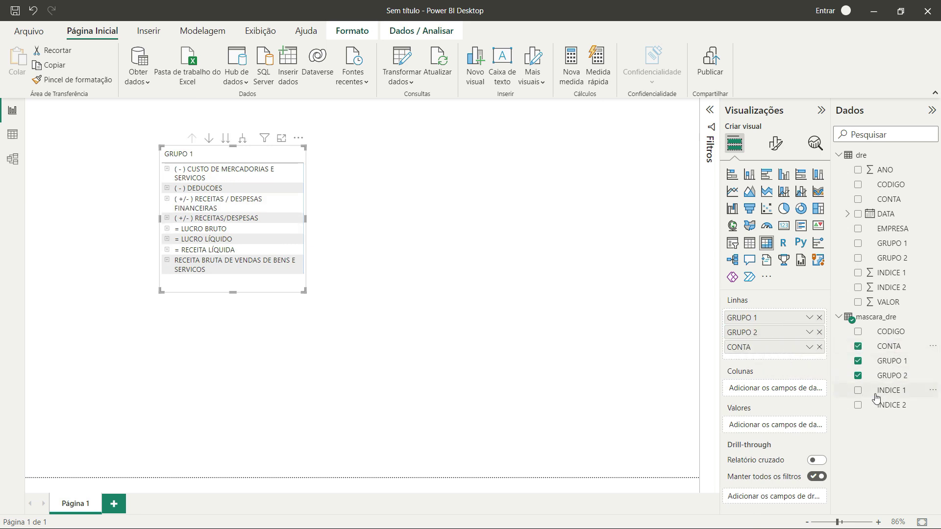
Step: Enlarge the matrix and expand all of its row levels down to CONTA
drag(304, 293, 415, 454)
click(353, 139)
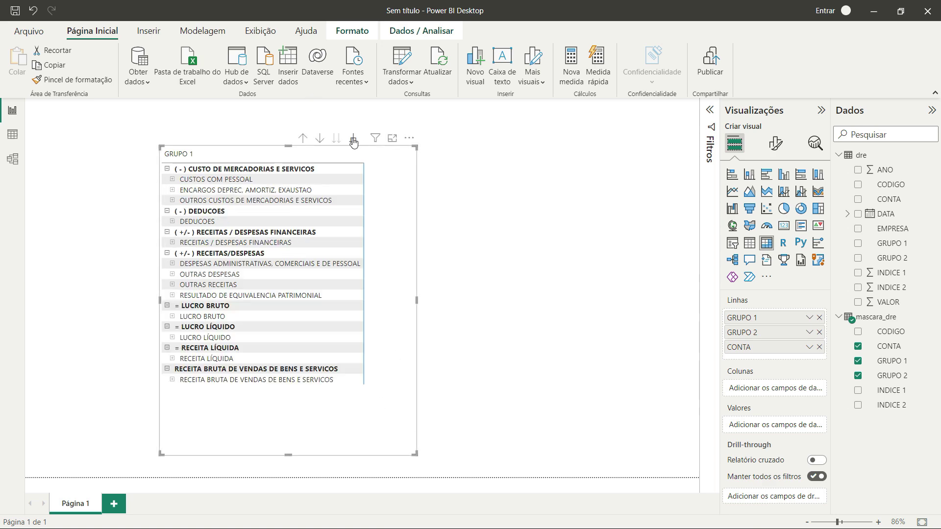
Step: In mascara_dre, sort the GRUPO 1 column by INDICE 1 and the GRUPO 2 column by INDICE 2
click(898, 348)
click(892, 361)
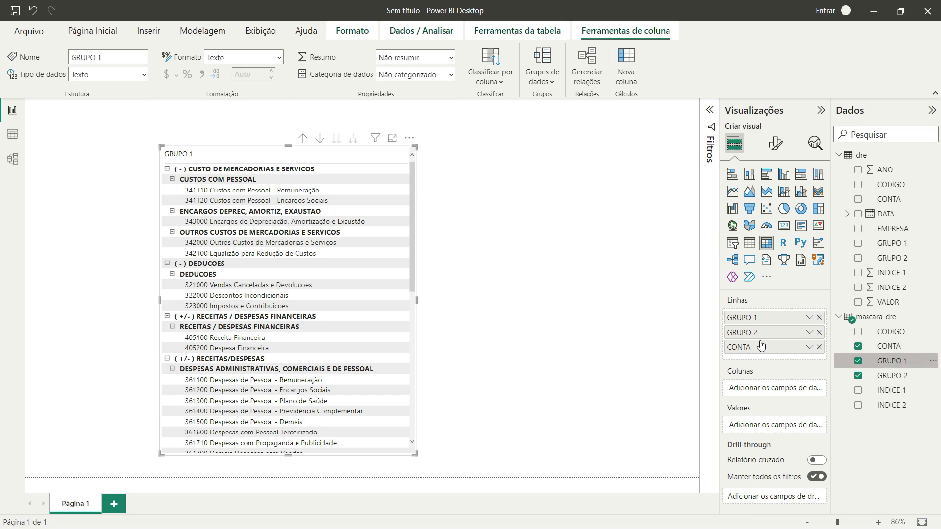
click(490, 76)
click(484, 186)
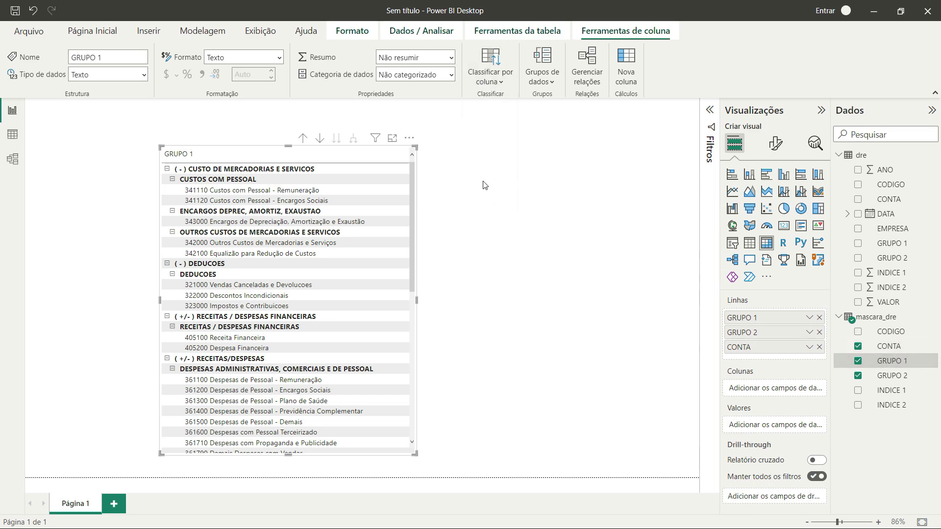
click(886, 376)
click(498, 84)
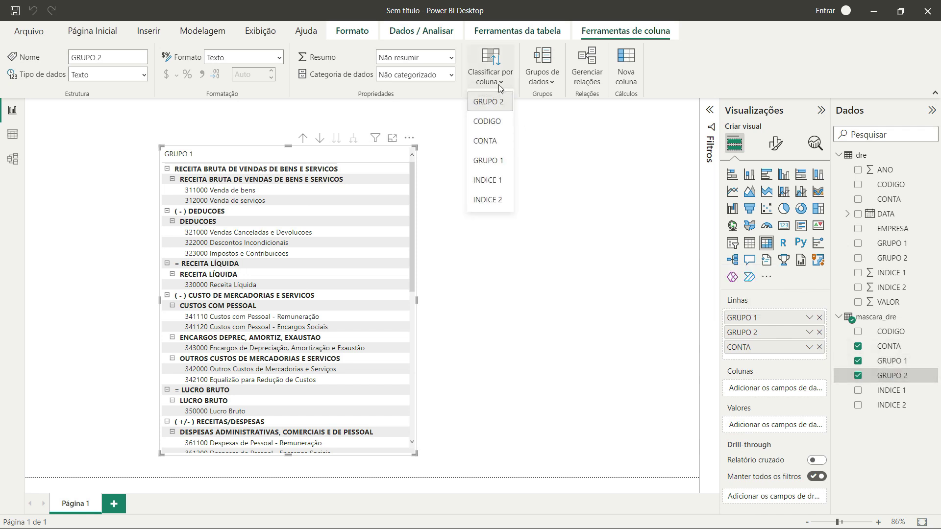
click(488, 203)
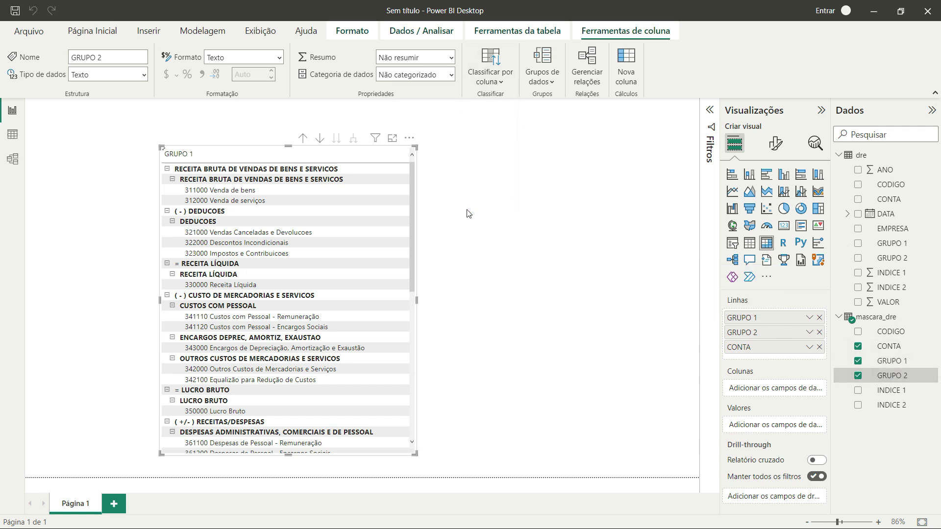
Step: Sort the CONTA column of mascara_dre by CODIGO
click(889, 336)
click(889, 346)
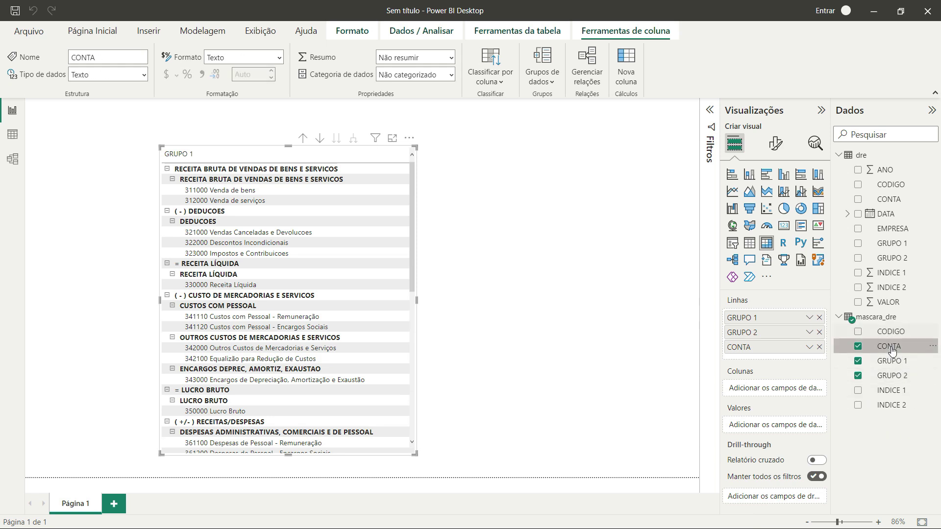
click(485, 74)
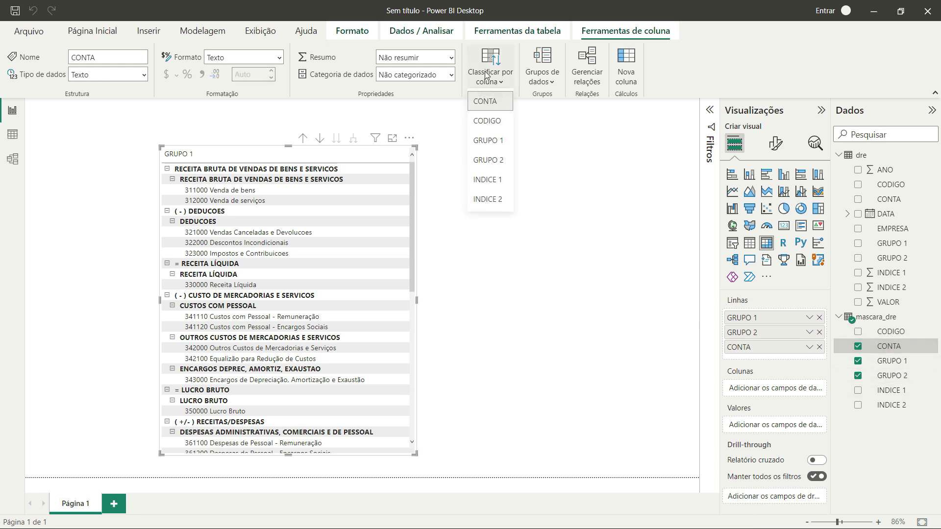
click(487, 121)
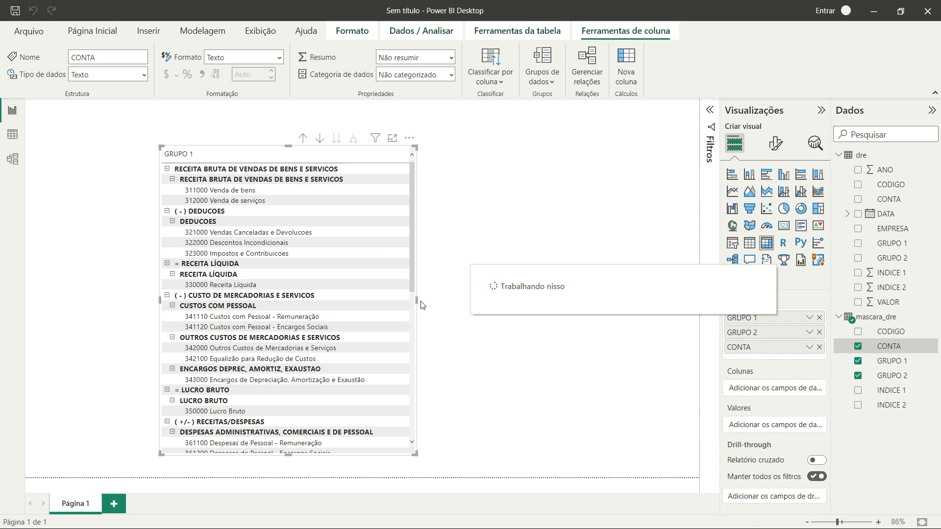
Step: Widen the matrix to make room for values and move it toward the upper left of the page
drag(416, 300, 619, 297)
drag(494, 284, 406, 272)
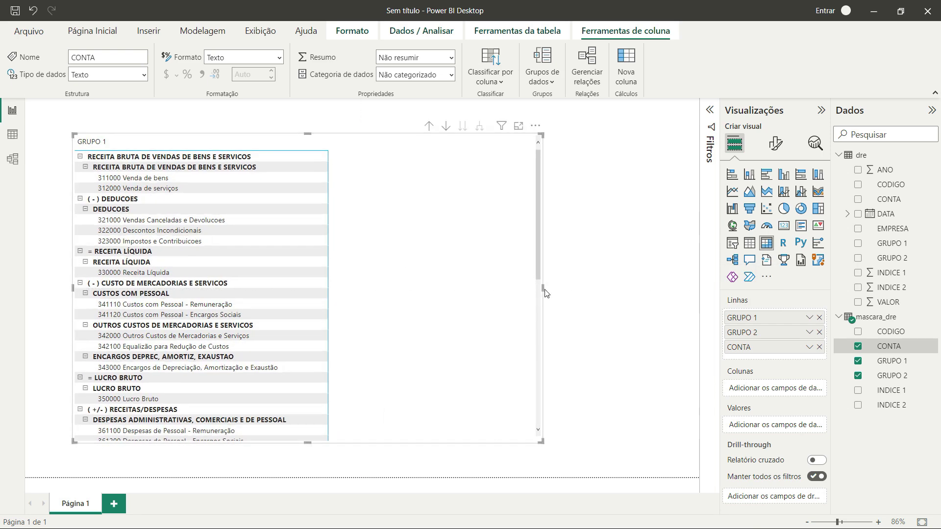
drag(543, 289, 563, 287)
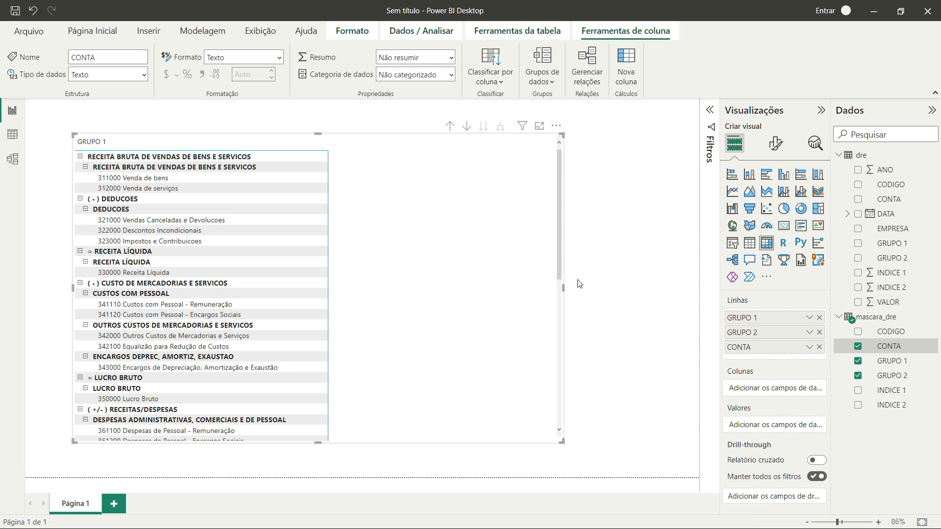
Step: In the data model, move the dre table lower and delete the relationship between dre and mascara_dre
click(23, 165)
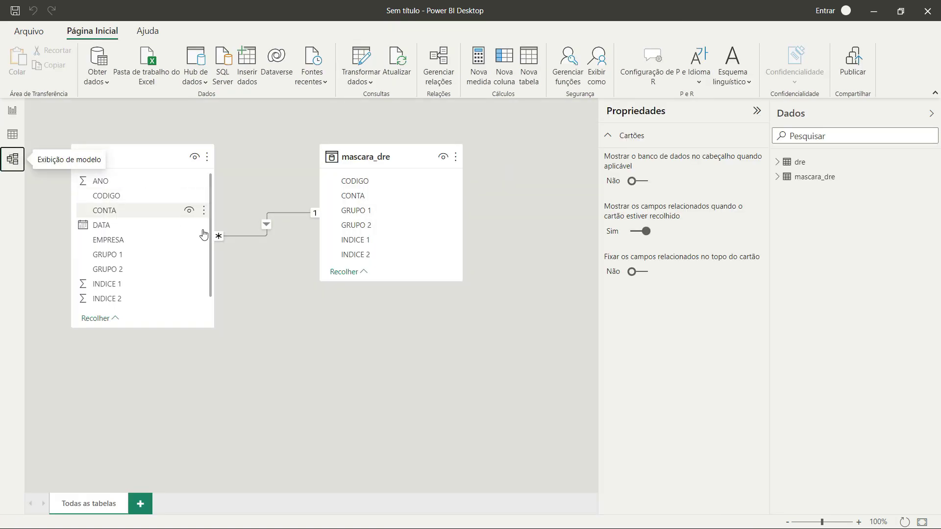
drag(187, 168, 217, 222)
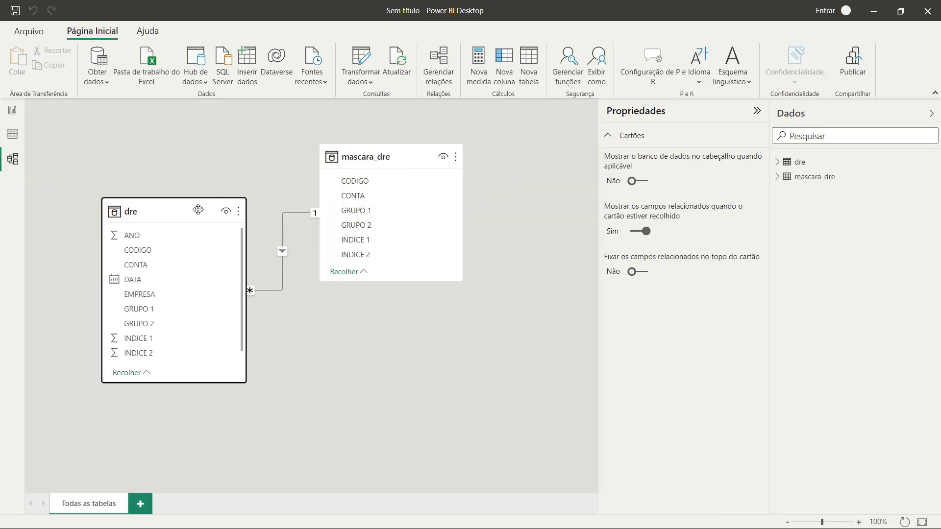
right_click(280, 273)
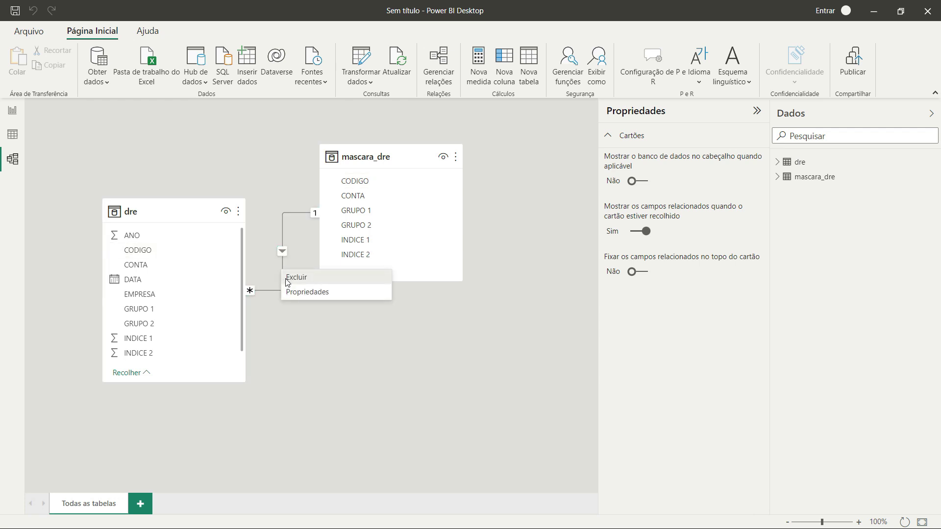
click(289, 278)
click(522, 296)
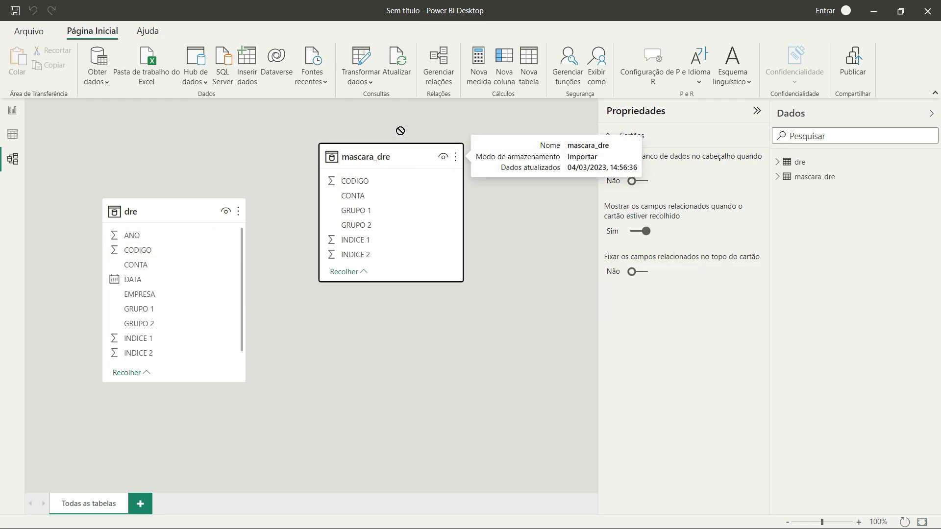
Step: Reposition the dre table and relate its CODIGO column to CODIGO in mascara_dre
drag(159, 214, 185, 270)
drag(214, 309, 374, 181)
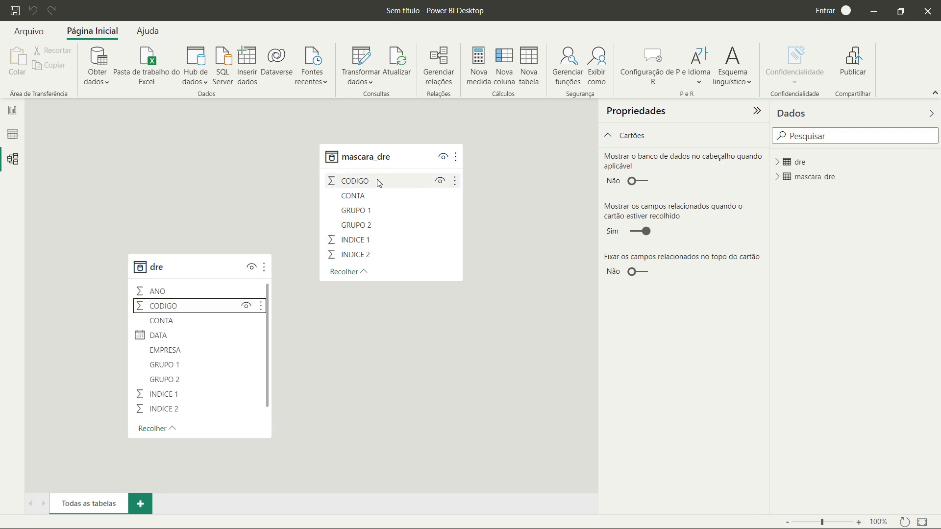
click(358, 347)
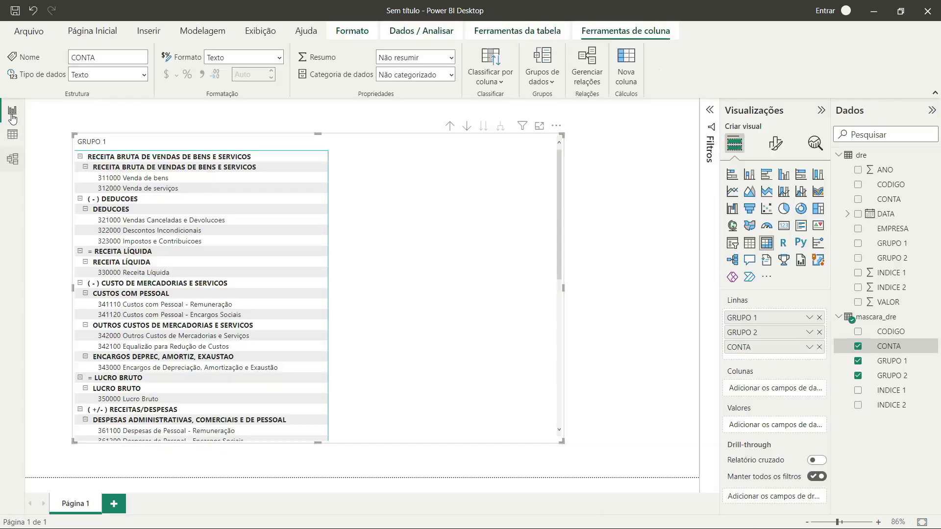
Step: Return to the report, add VALOR from dre as the matrix values and widen the matrix slightly
click(12, 110)
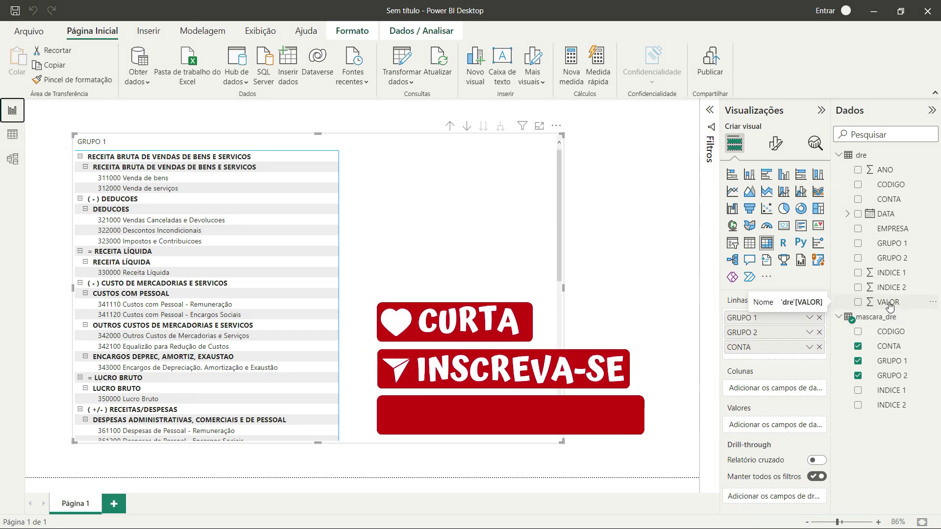
drag(890, 304, 768, 426)
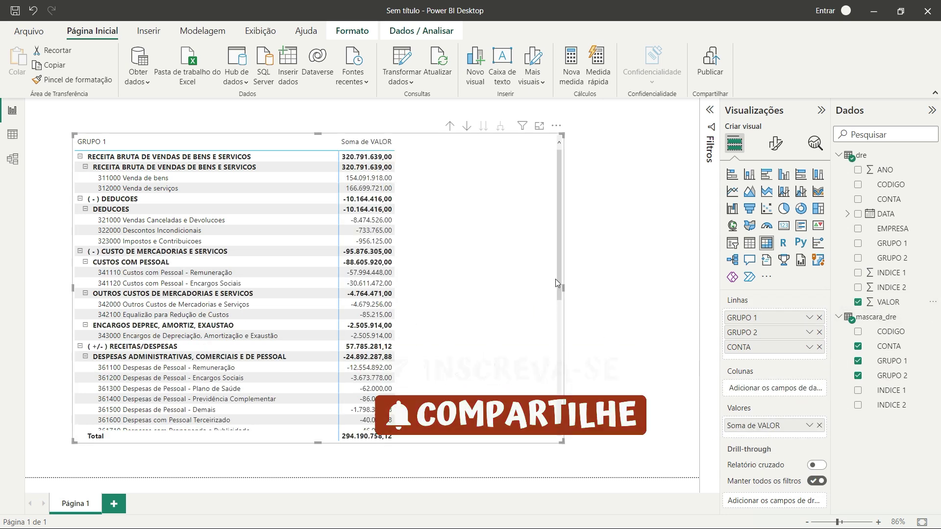
mouse_move(564, 289)
mouse_down()
mouse_move(578, 290)
mouse_move(570, 289)
mouse_up()
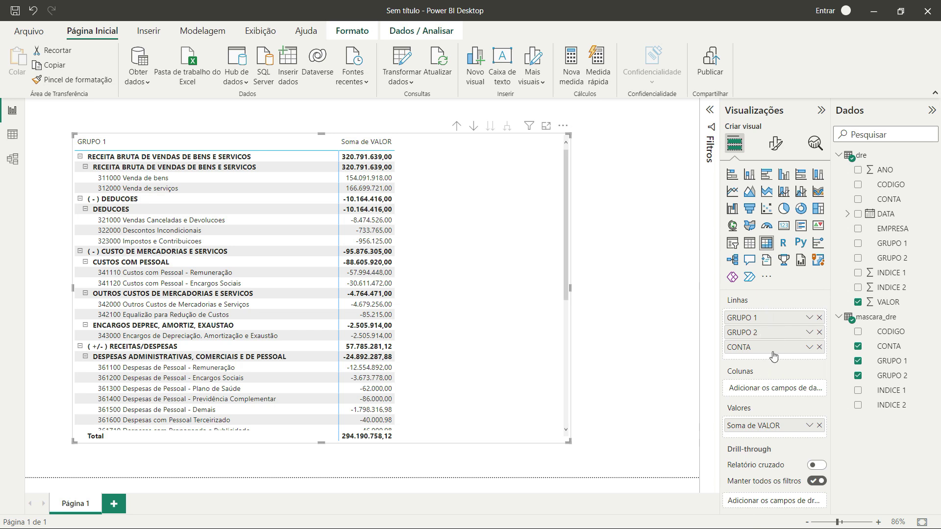
Step: Show items with no data for the GRUPO 1 row field of the matrix
click(810, 319)
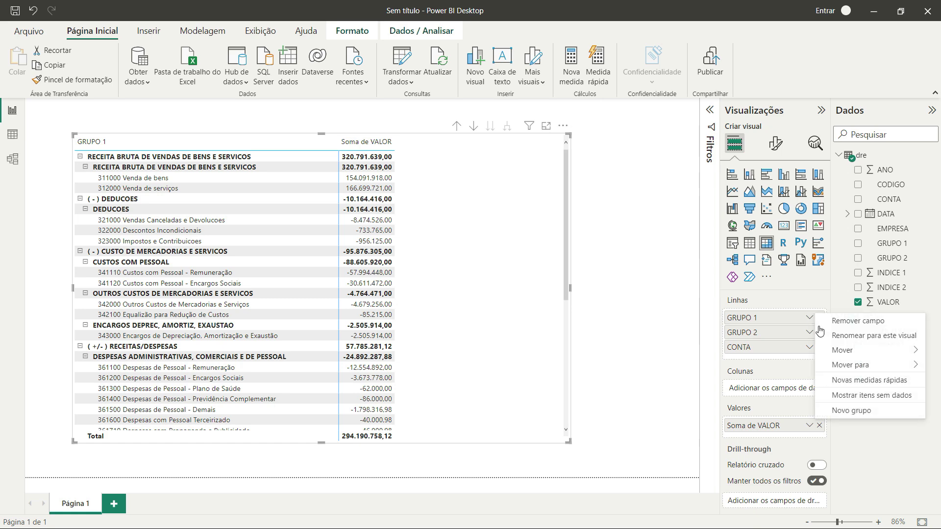
click(854, 396)
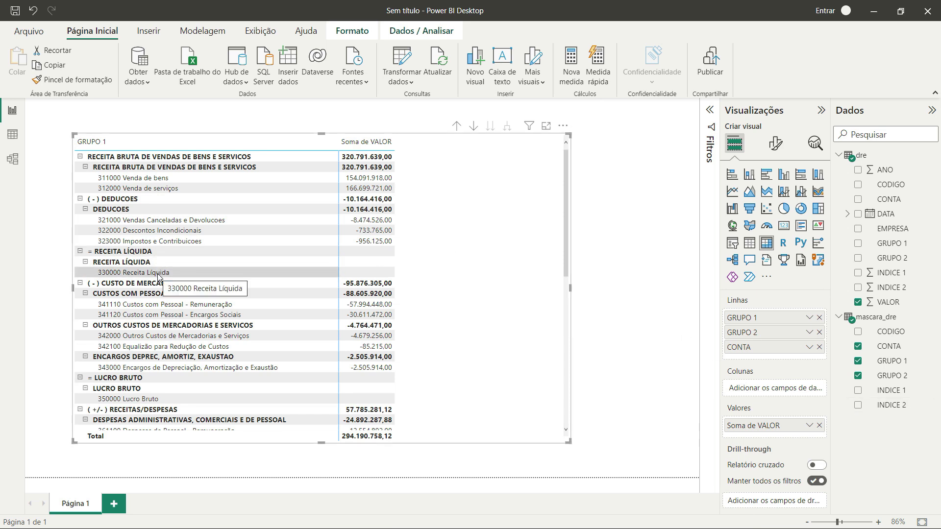
Step: Remove the sum of VALOR from the matrix values, leaving only the row hierarchy
scroll(440, 259, down, 4)
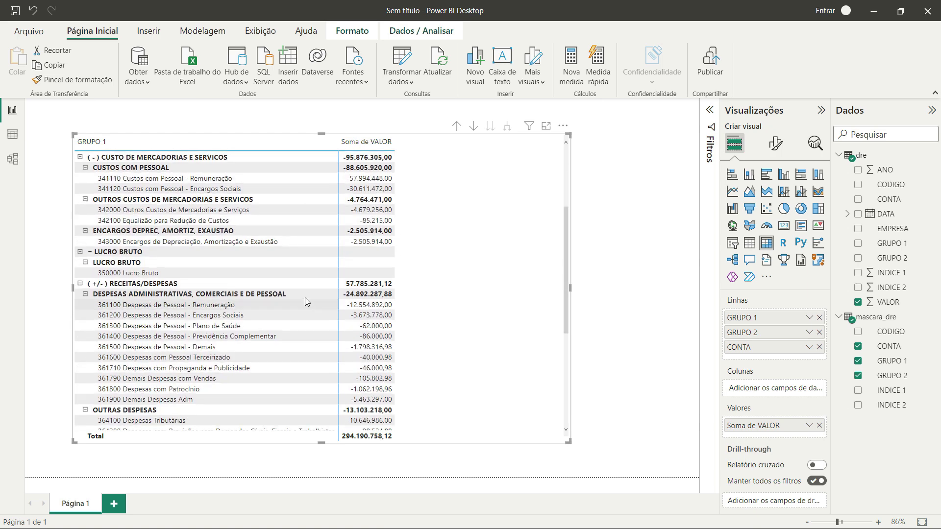
scroll(442, 265, down, 5)
scroll(440, 265, down, 2)
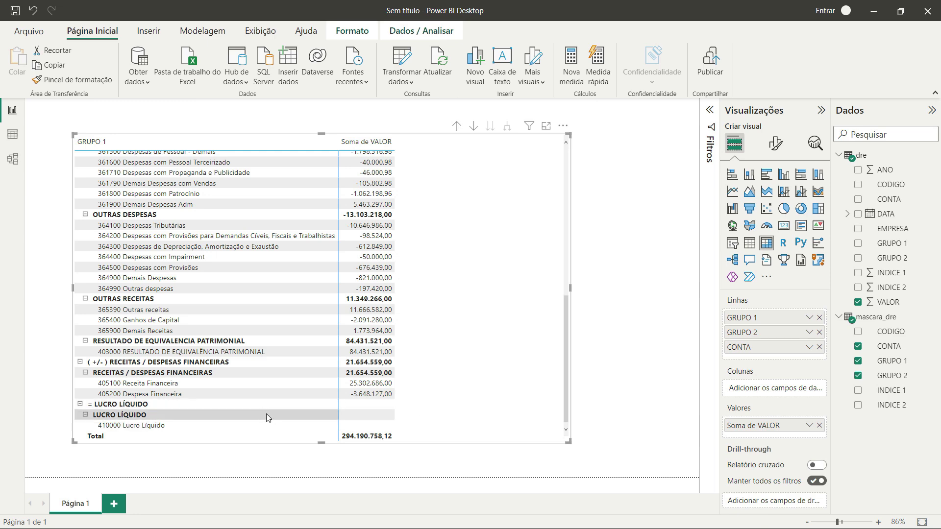
scroll(484, 324, up, 3)
scroll(483, 324, up, 5)
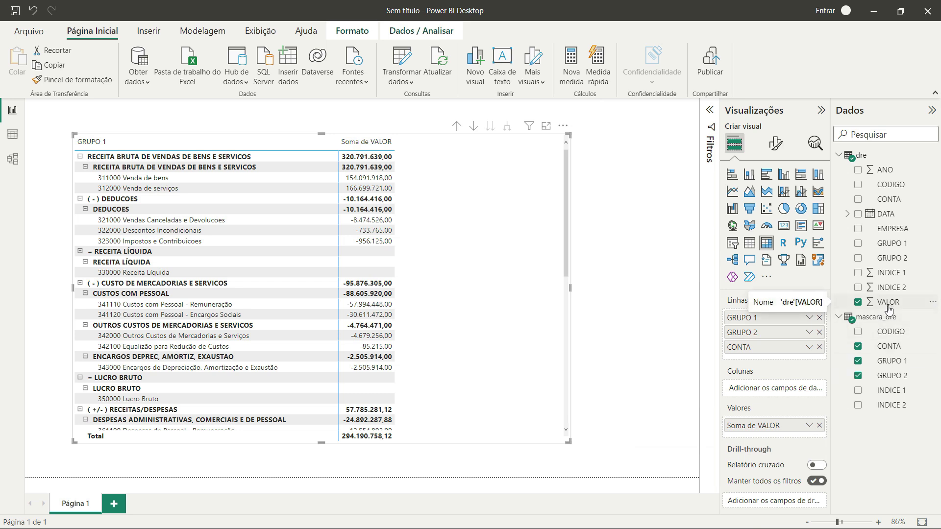
click(819, 425)
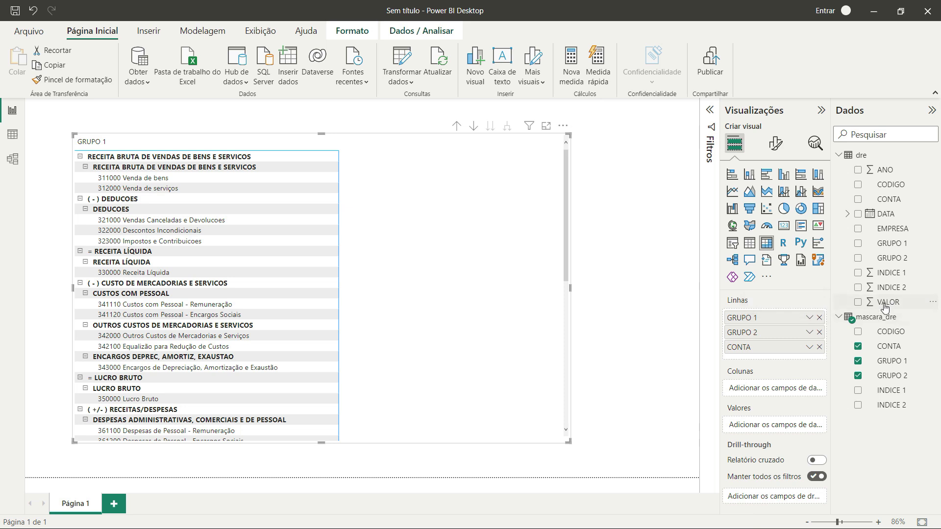
Step: Create a measure in the dre table defined as TOTAL_DRE = SUM(dre[VALOR])
right_click(861, 156)
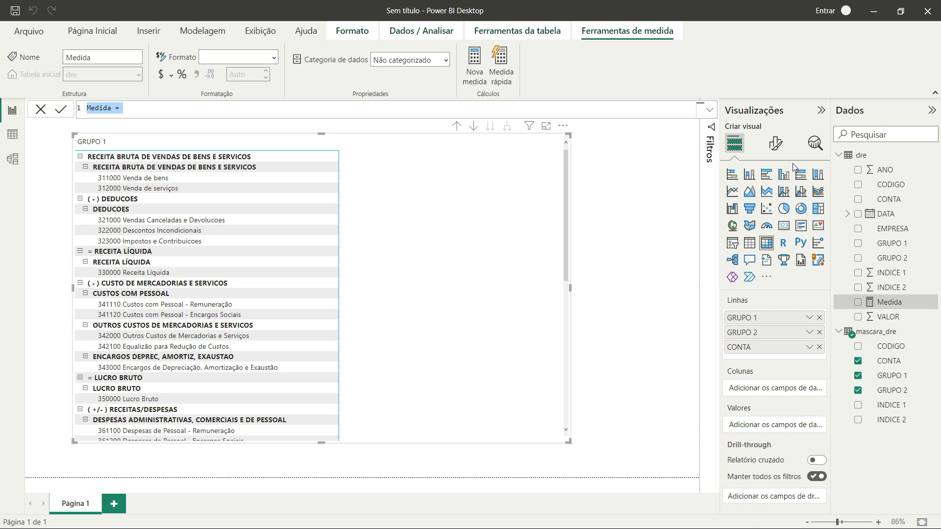
text(TOTAL_DRE = SUM)
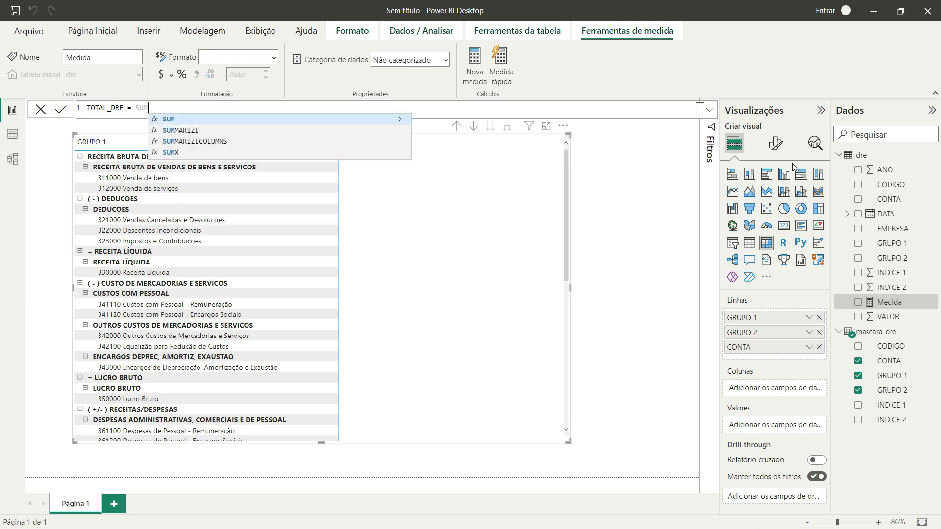
text(()
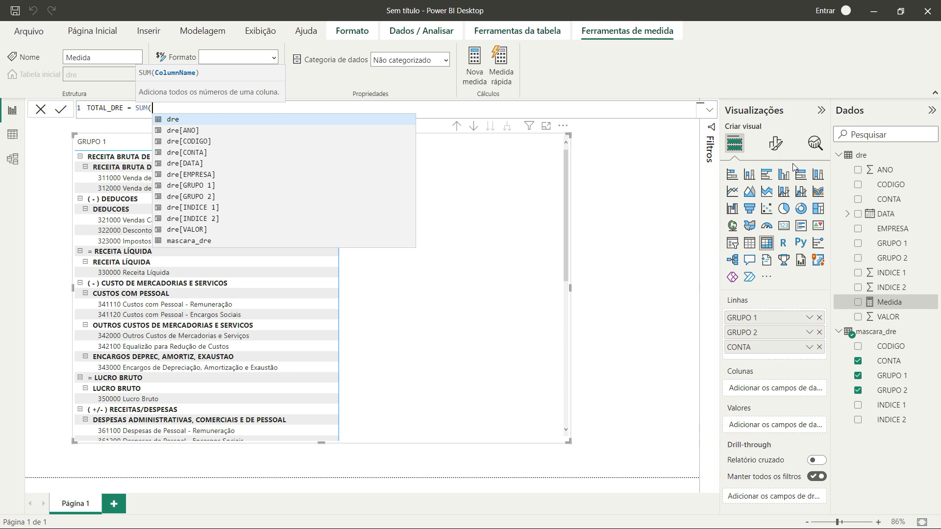
key(Down)
key(Down)
key(Down)
key(Down)
key(Down)
key(Down)
key(Down)
key(Down)
key(Down)
key(Down)
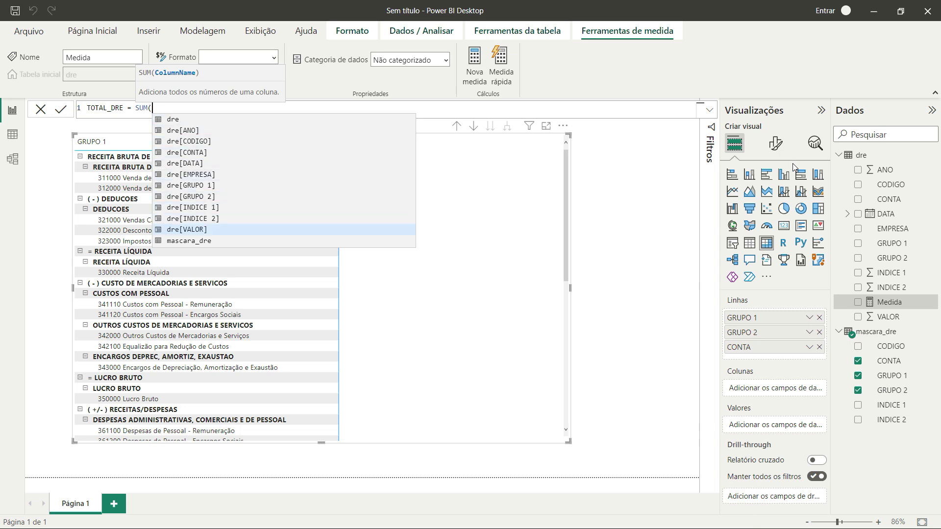
key(Tab)
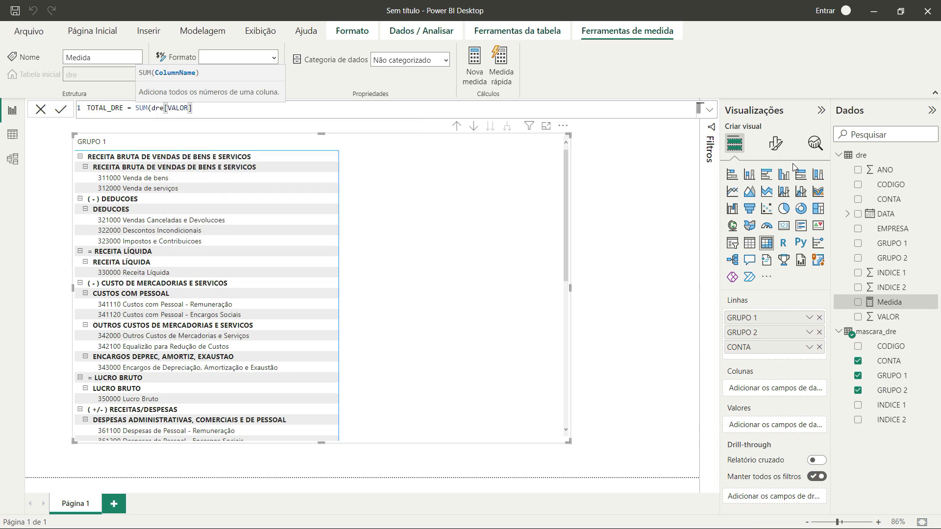
text())
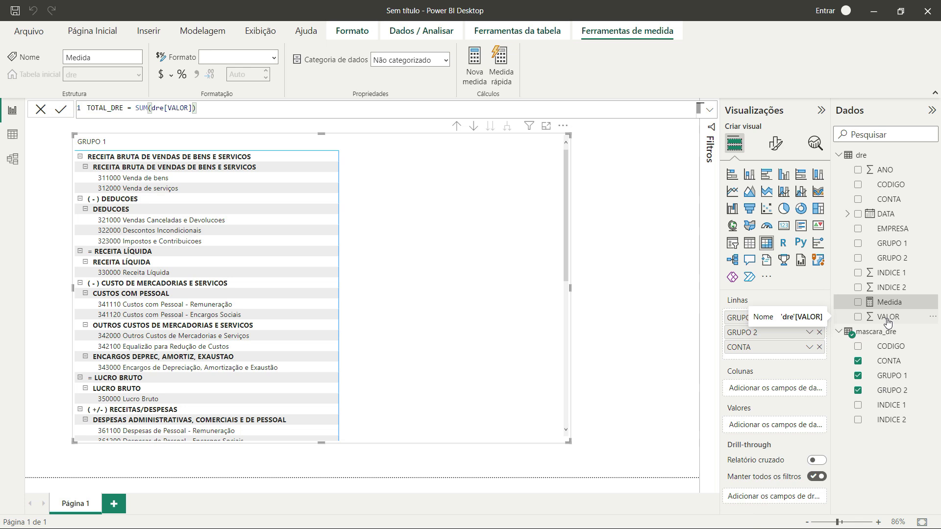
key(Return)
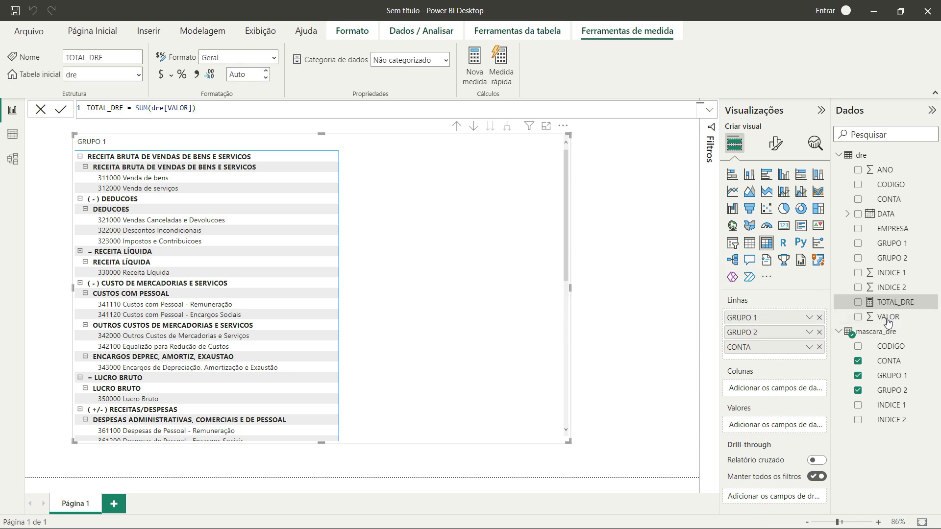
Step: Add the TOTAL_DRE measure to the matrix values and review the amounts across all DRE rows
drag(901, 306, 832, 349)
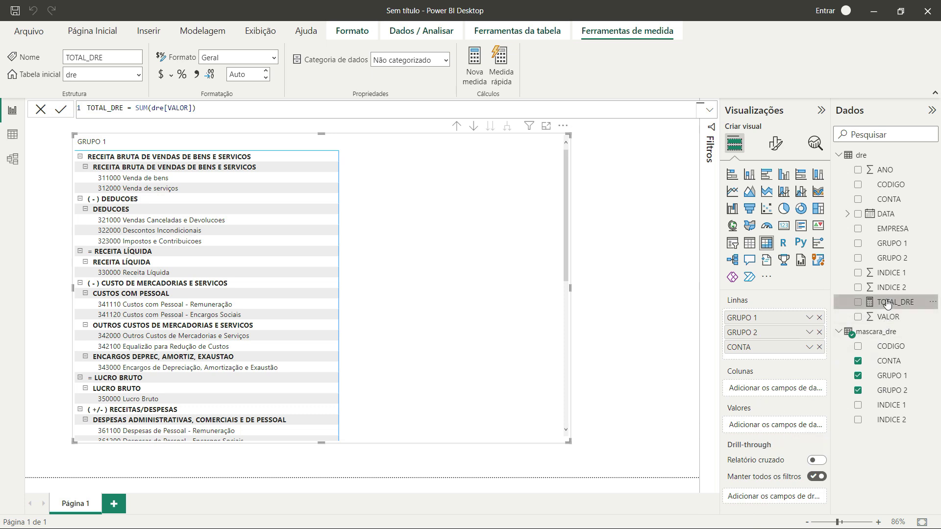
drag(889, 304, 770, 425)
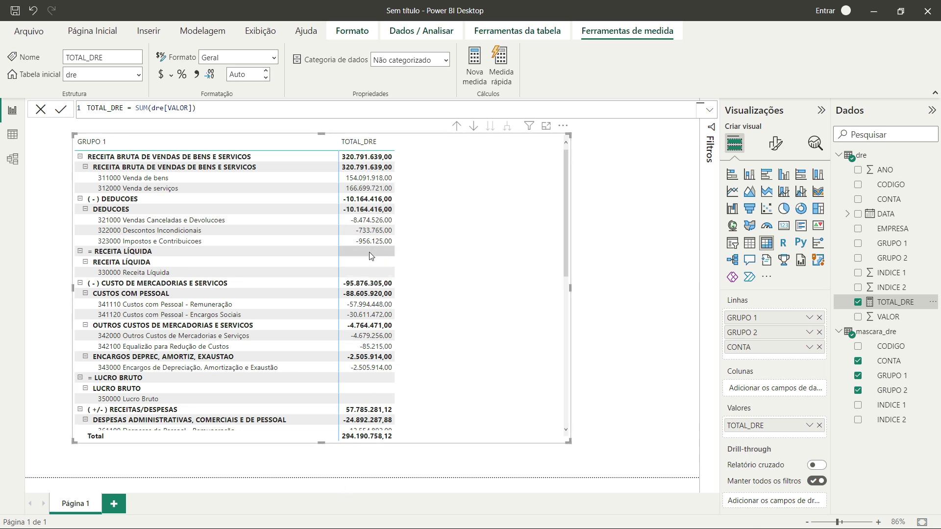
scroll(363, 317, down, 5)
scroll(363, 319, down, 3)
scroll(364, 318, up, 8)
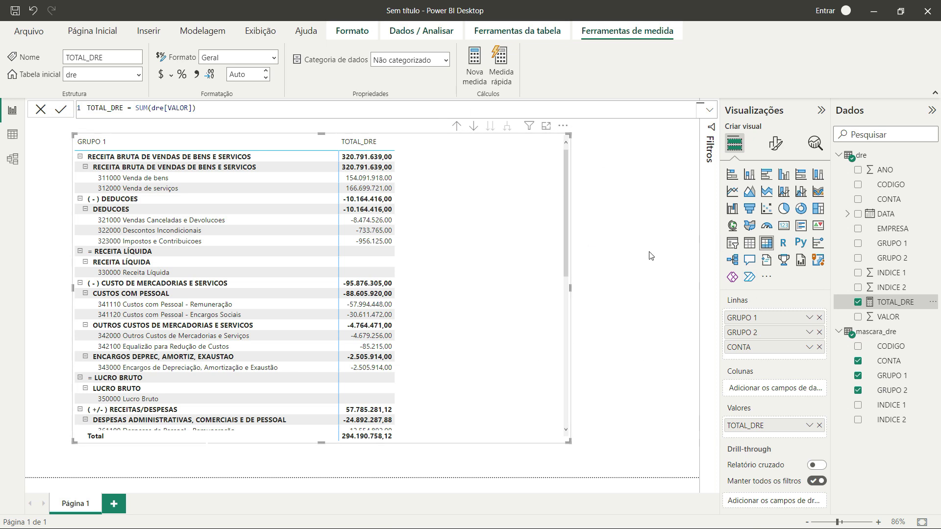
Step: Start a new measure in the dre table named RL, with a CALCULATE function as its formula
right_click(857, 158)
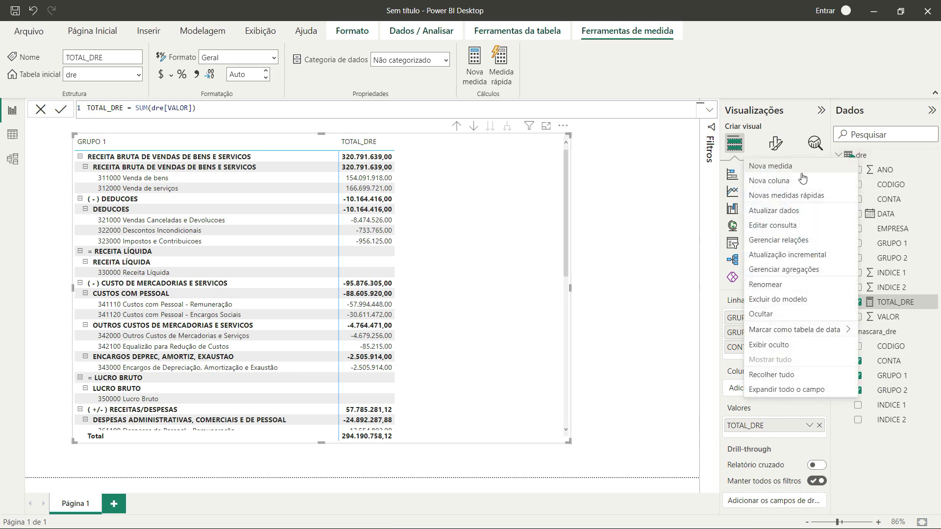
click(770, 166)
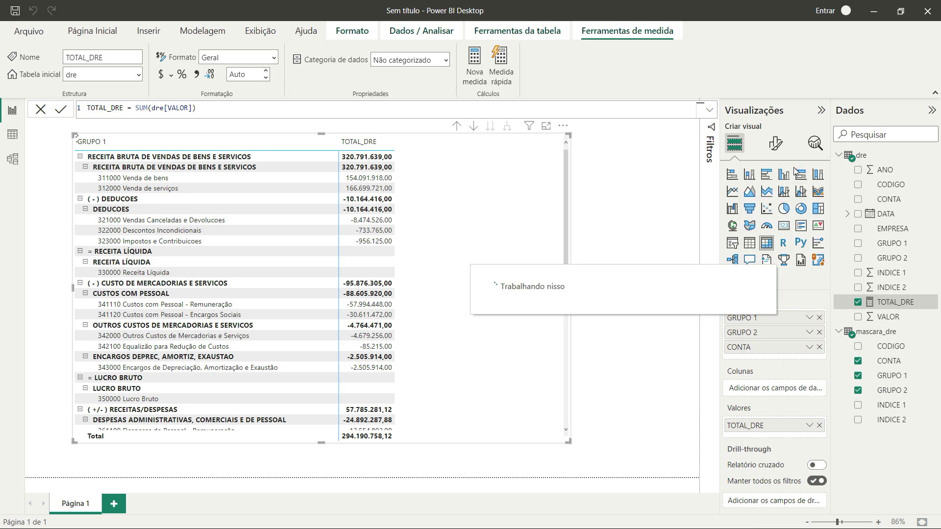
click(132, 110)
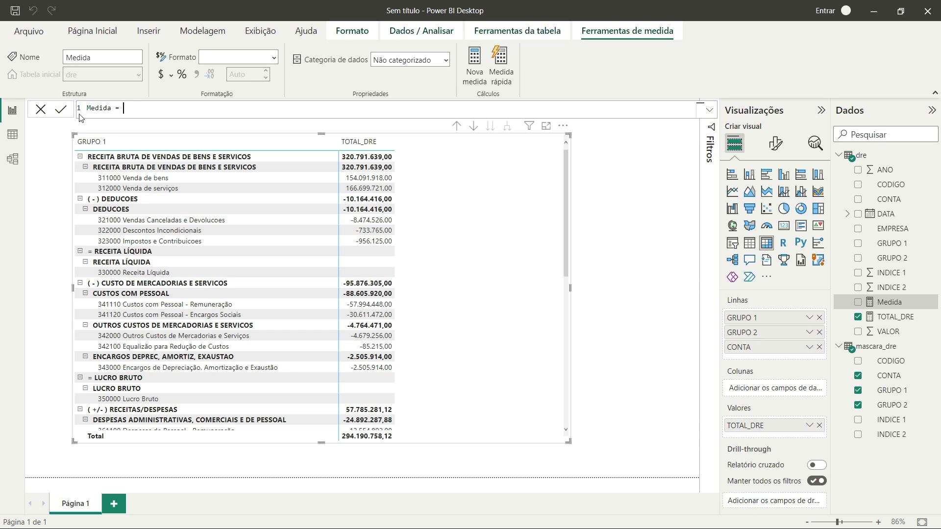
drag(124, 109, 83, 113)
text(RL =)
text(CAL)
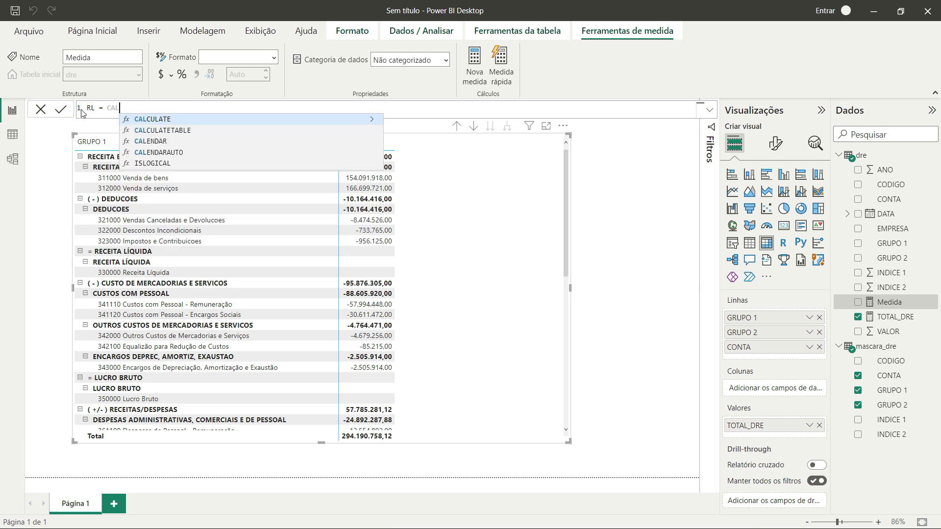
key(Tab)
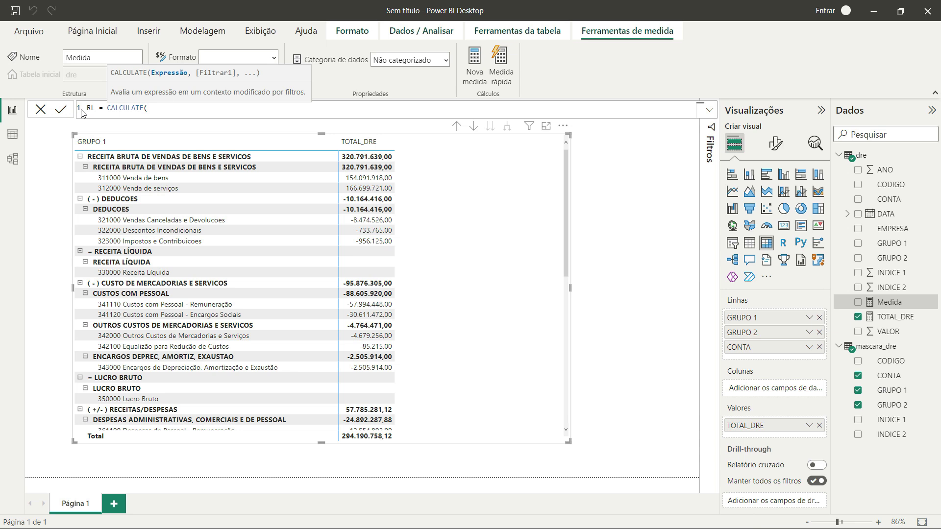
text(dre)
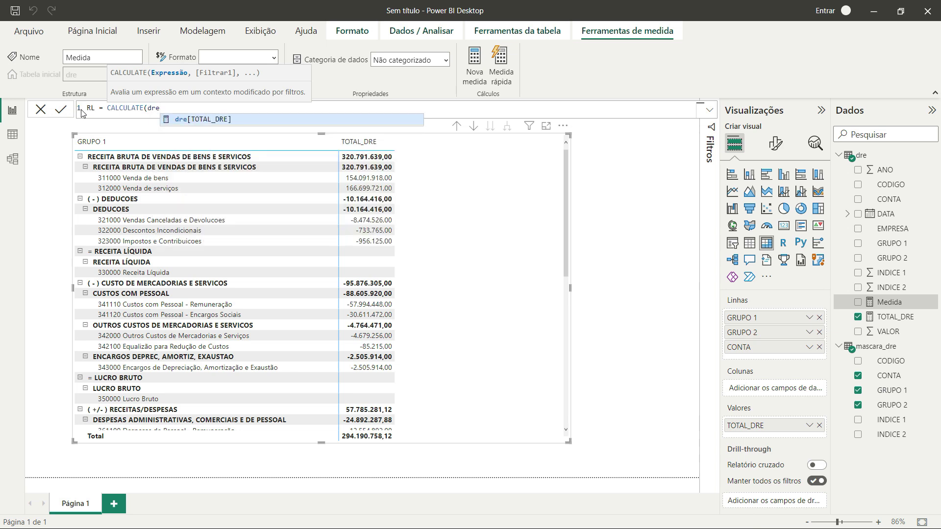
text([valor)
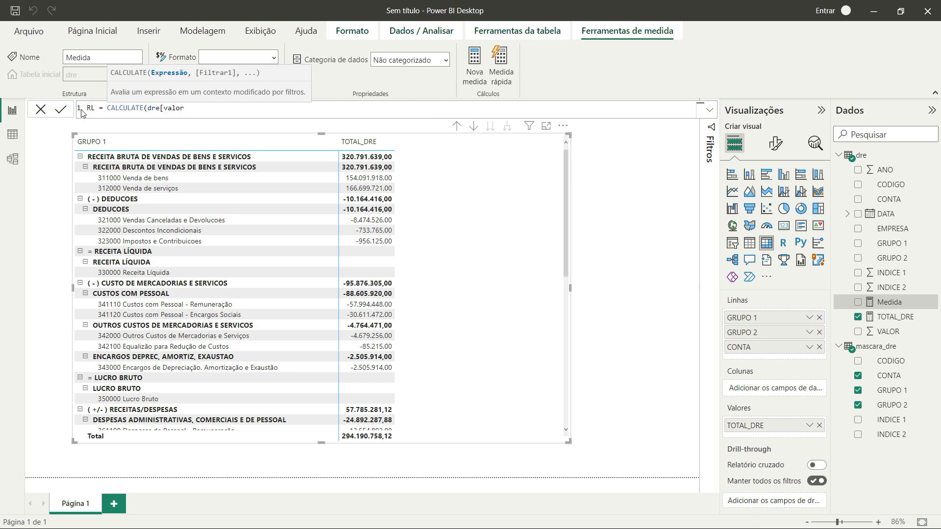
key(BackSpace)
key(BackSpace)
key(BackSpace)
key(BackSpace)
key(BackSpace)
key(BackSpace)
key(BackSpace)
key(BackSpace)
key(BackSpace)
Step: Complete the measure as RL = CALCULATE([TOTAL_DRE], dre[CODIGO] < 330000) and commit it
text([)
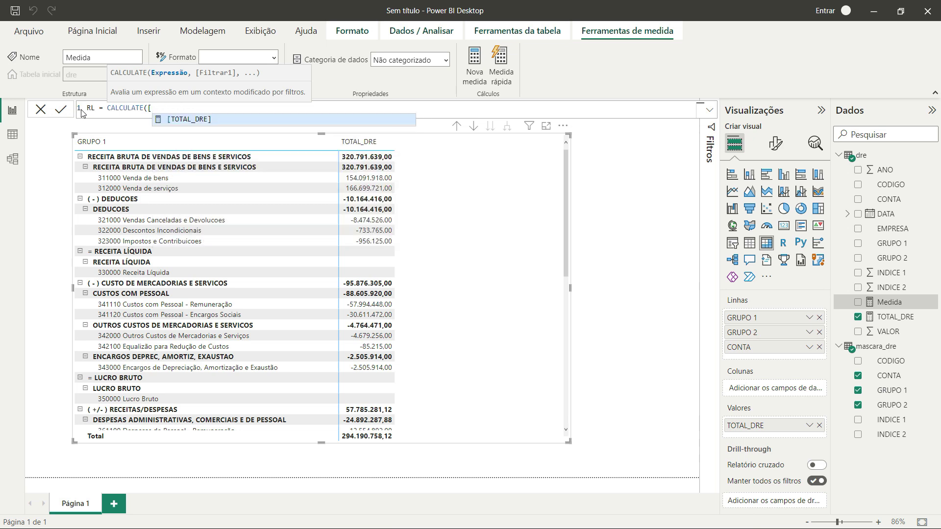
key(Tab)
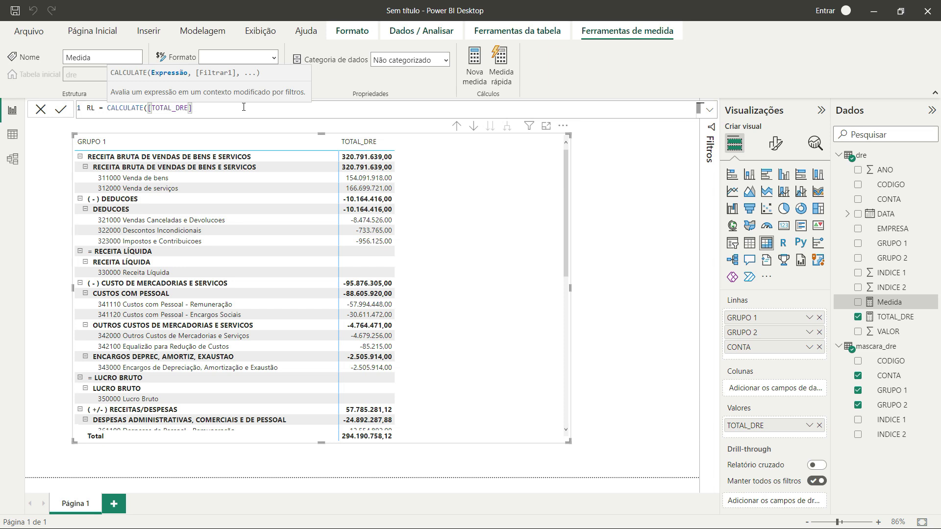
text(,)
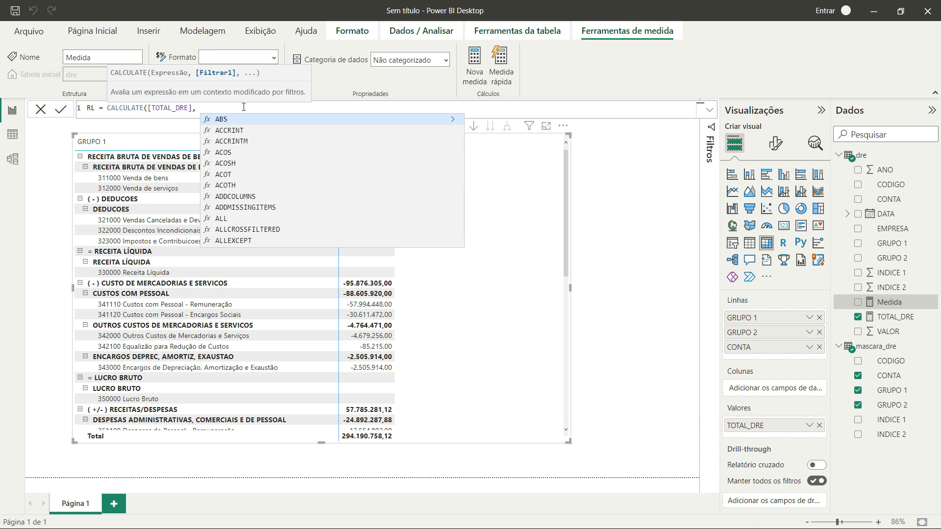
text(dre)
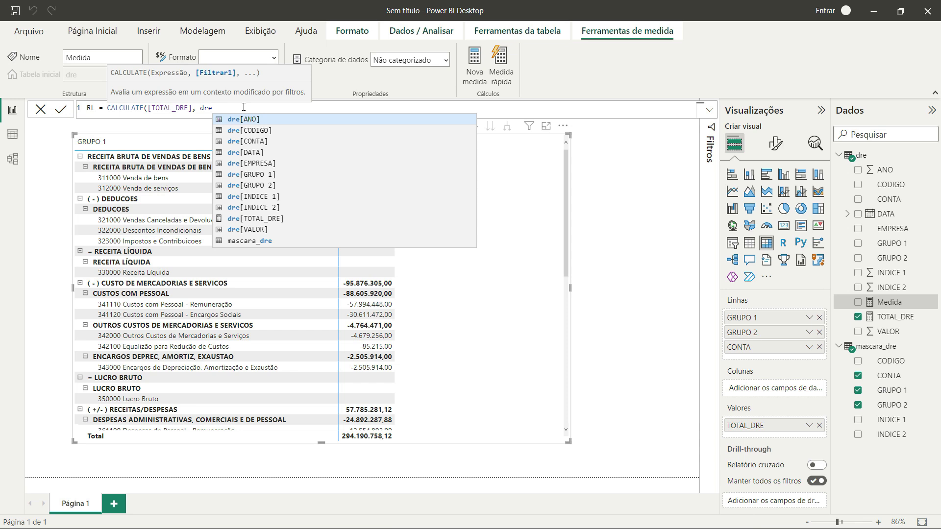
text([)
key(Down)
key(Tab)
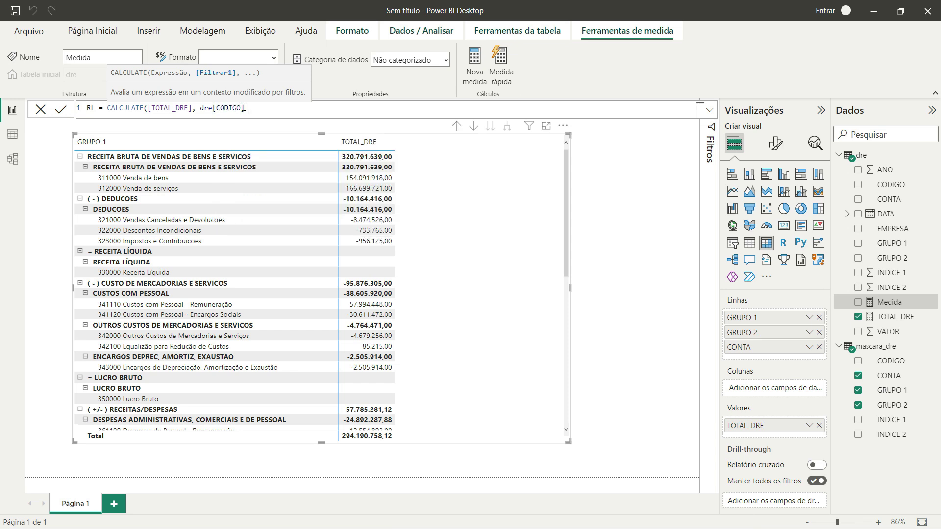
text(< 330000))
key(Return)
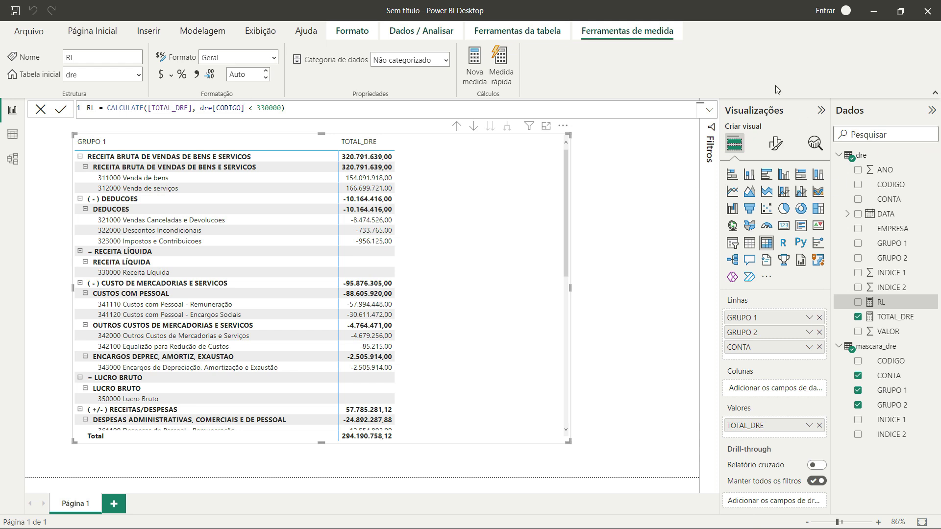
Step: Add the RL measure to the matrix values beside TOTAL_DRE and inspect the 322000 Descontos Incondicionais row
drag(878, 309, 771, 433)
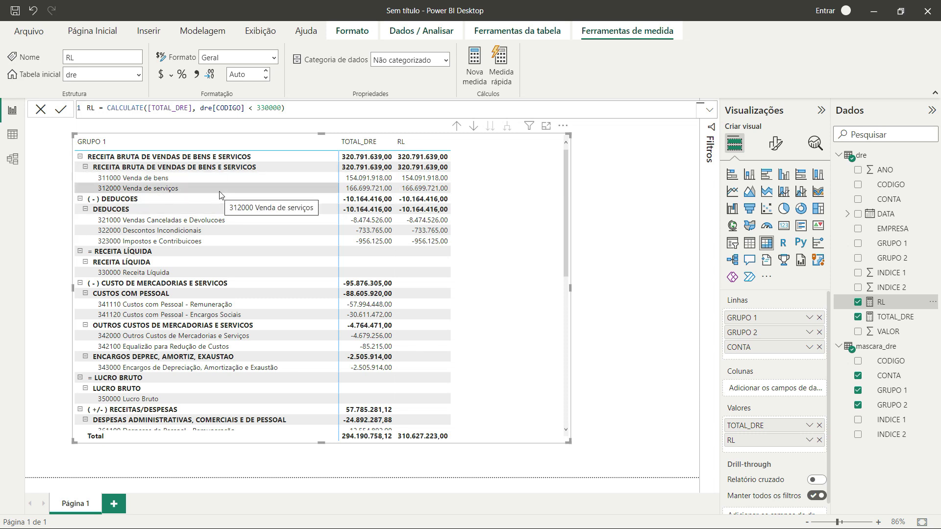
click(262, 241)
click(258, 234)
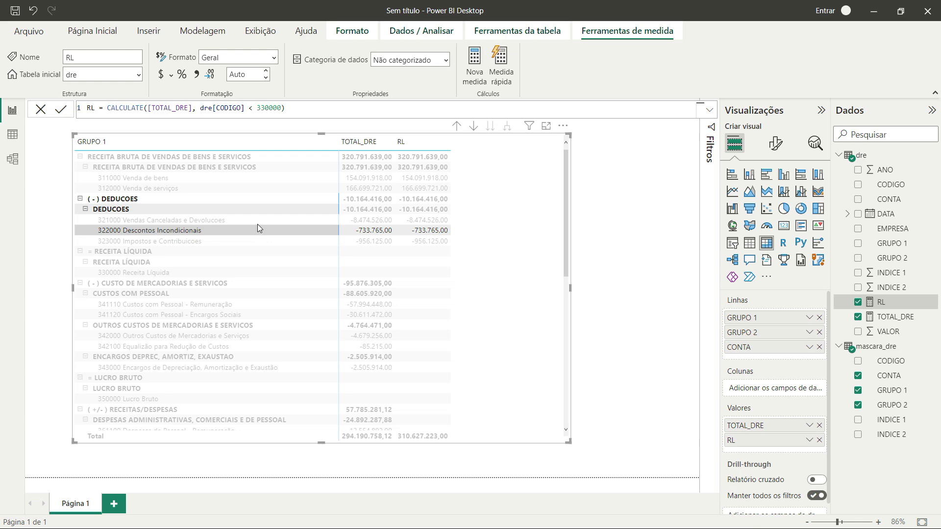
click(536, 184)
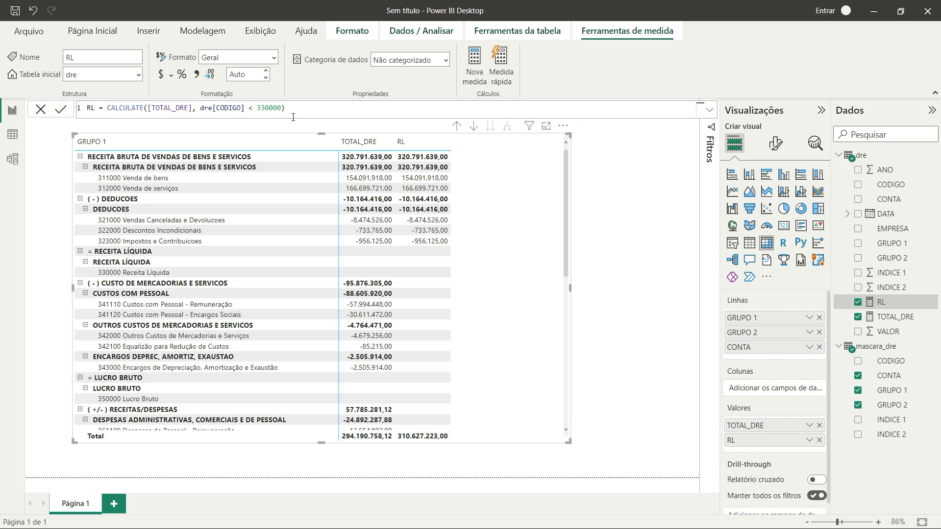
Step: Wrap the dre[CODIGO] < 330000 condition of the RL measure in a FILTER function on an indented second line
click(201, 109)
key(shift+Return)
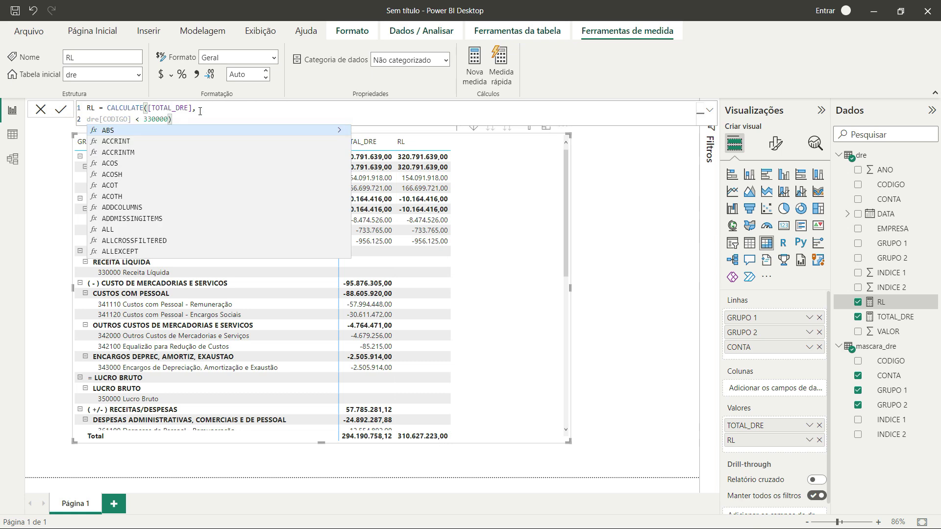
key(Tab)
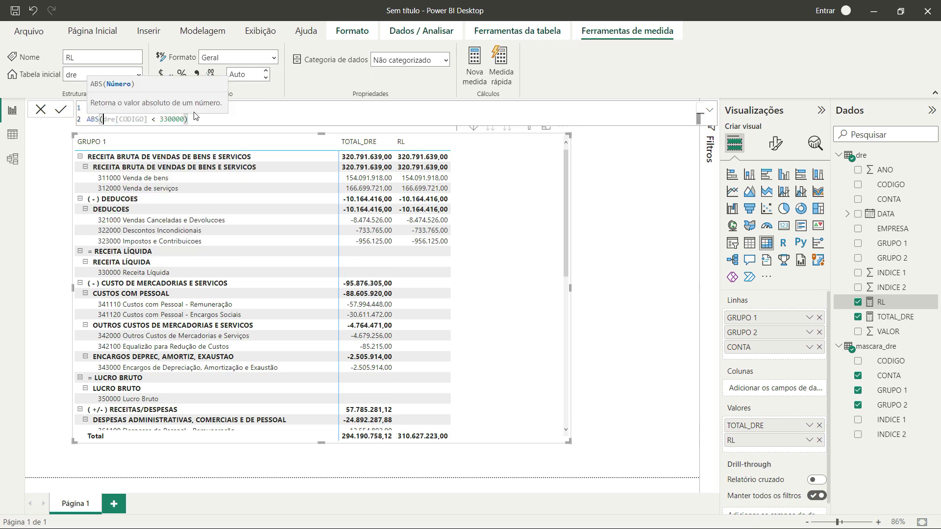
click(100, 120)
key(BackSpace)
key(BackSpace)
key(BackSpace)
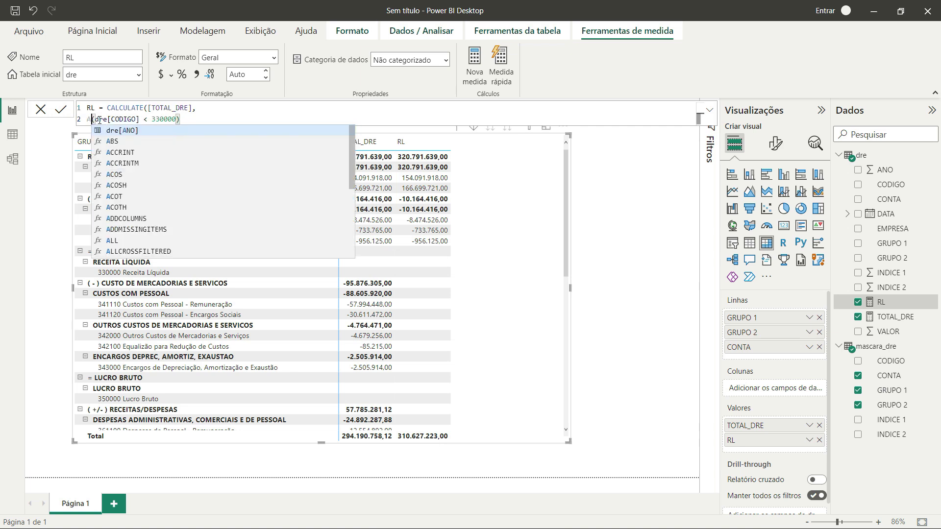
text(FILTER)
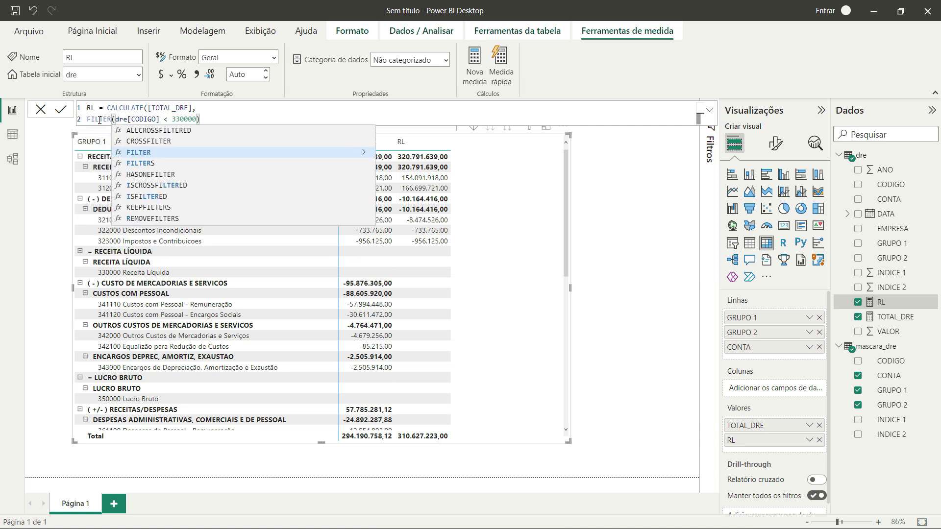
click(116, 120)
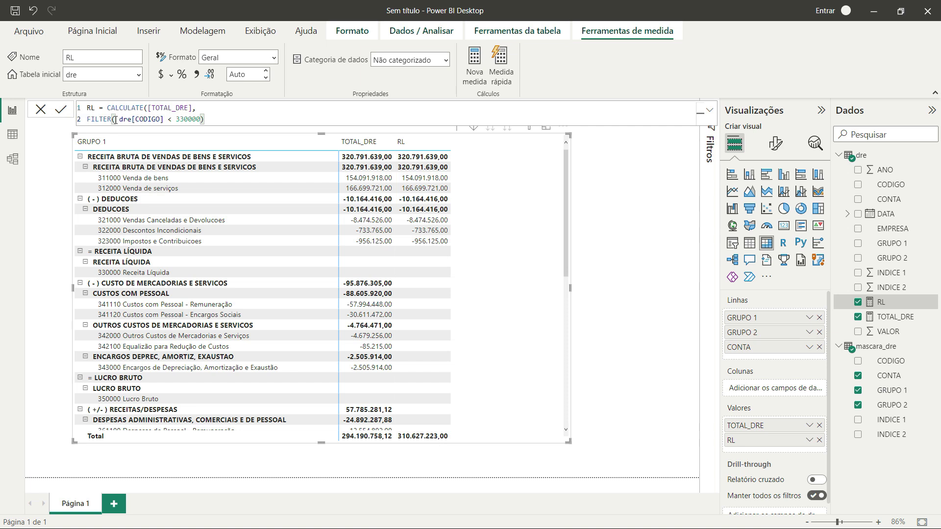
click(88, 120)
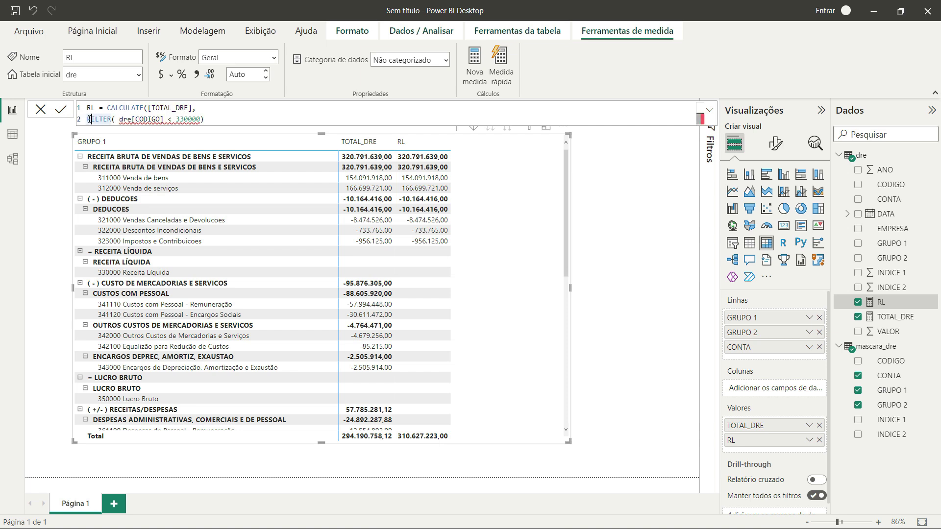
key(Tab)
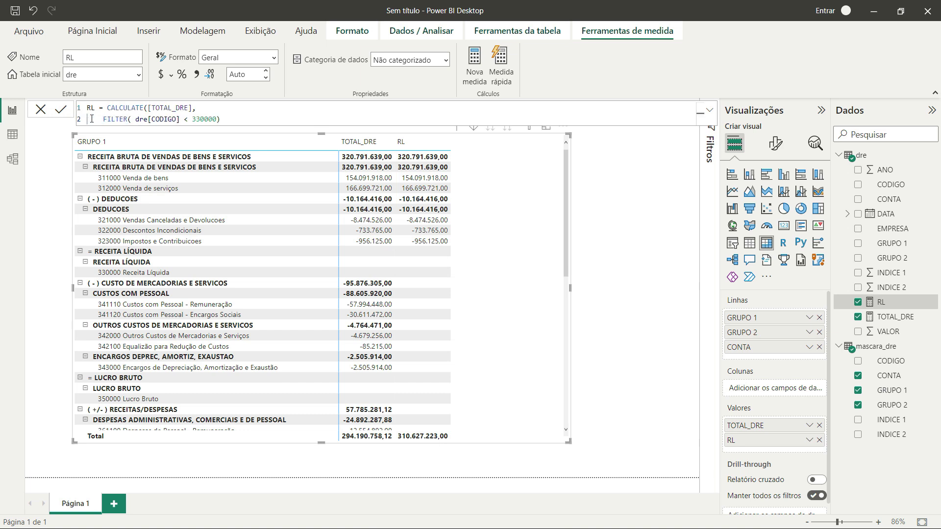
click(129, 120)
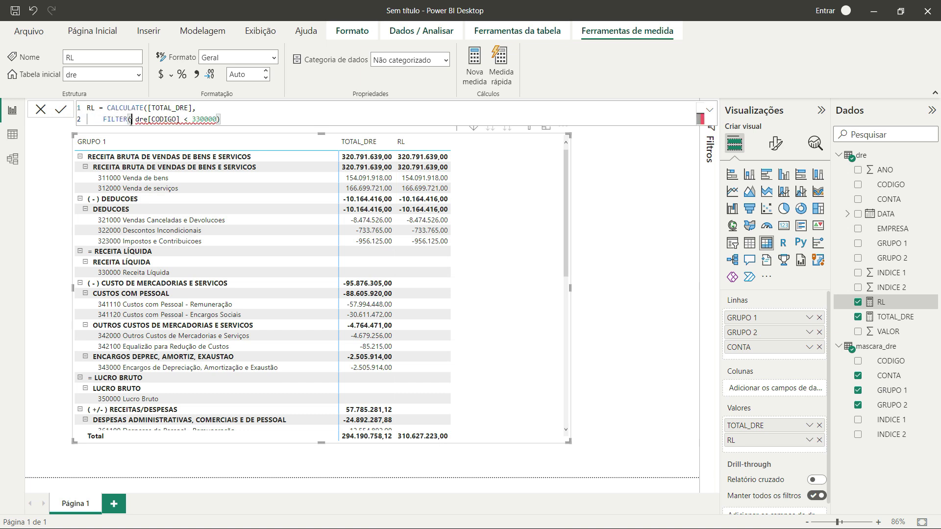
Step: Add ALL(dre) as the FILTER table in RL, close the CALCULATE function and commit the measure
key(Return)
text(ALL(DR)
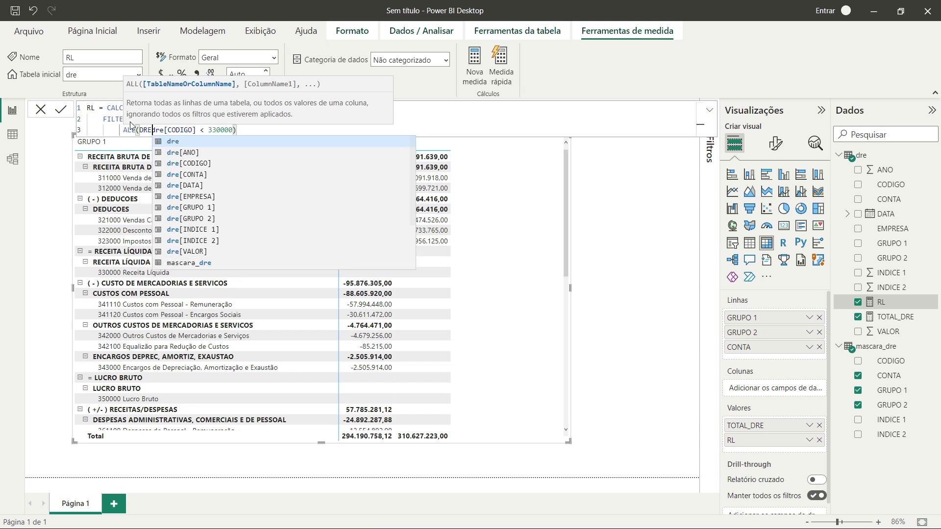
text(dre)
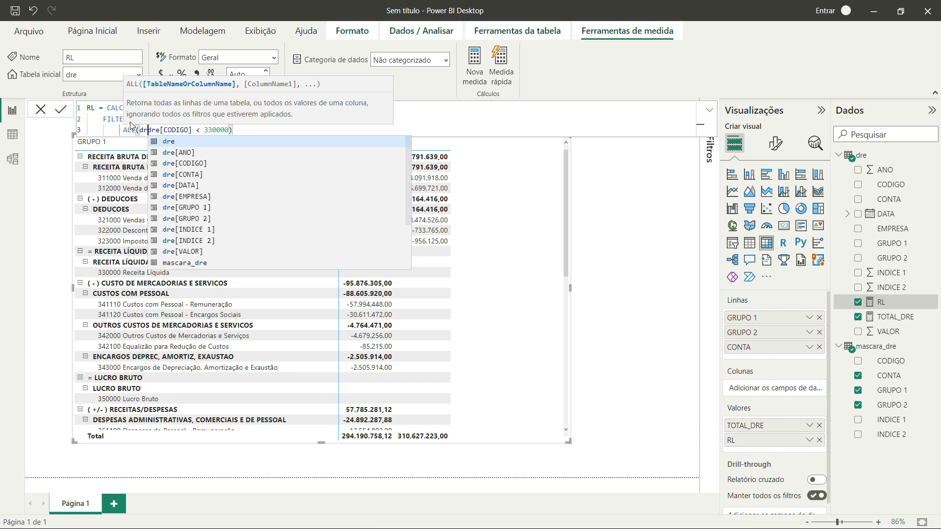
text(),)
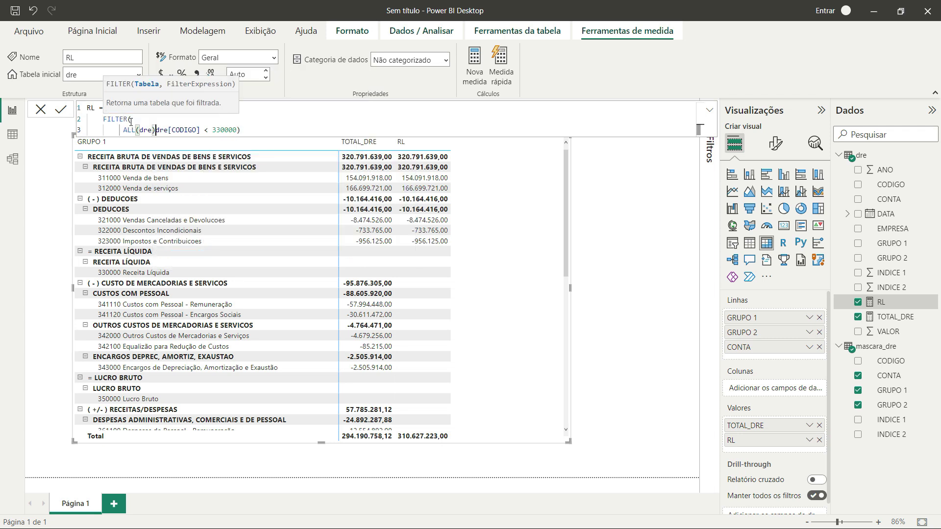
click(251, 132)
key(shift+Return)
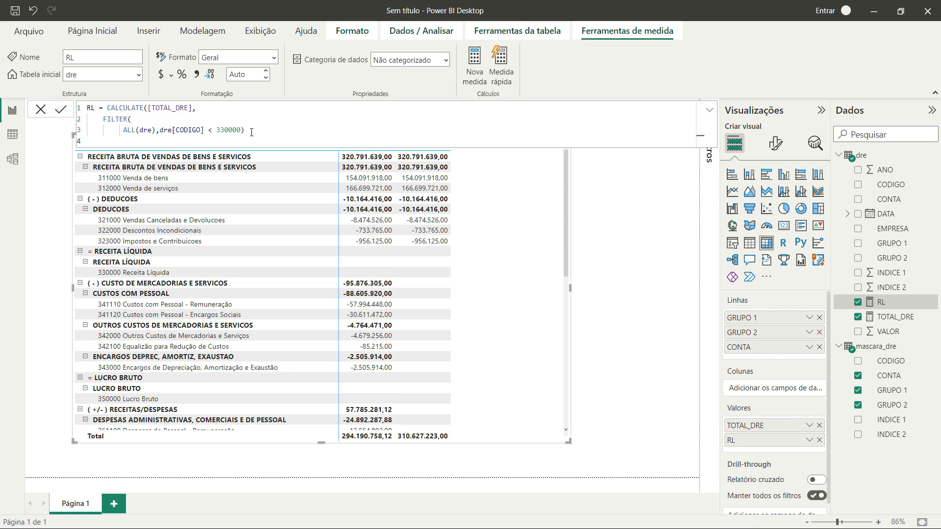
text())
key(Return)
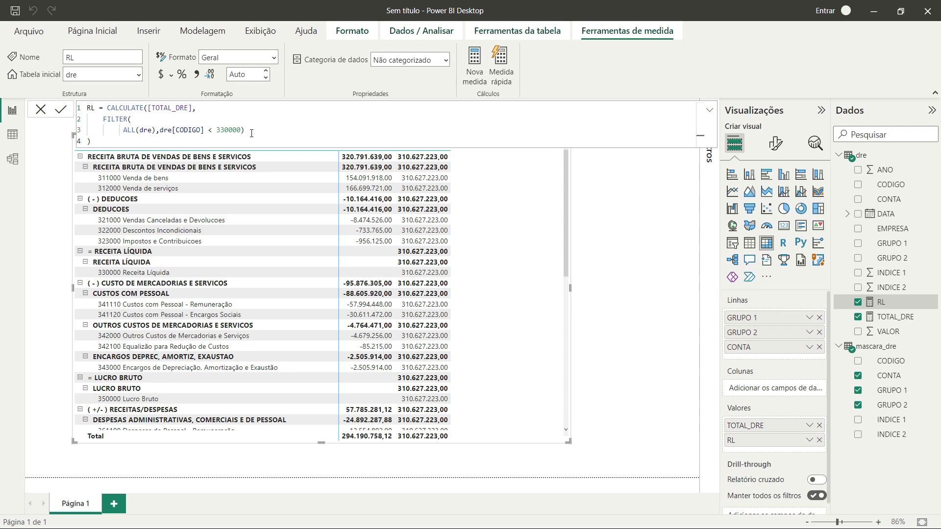
click(647, 280)
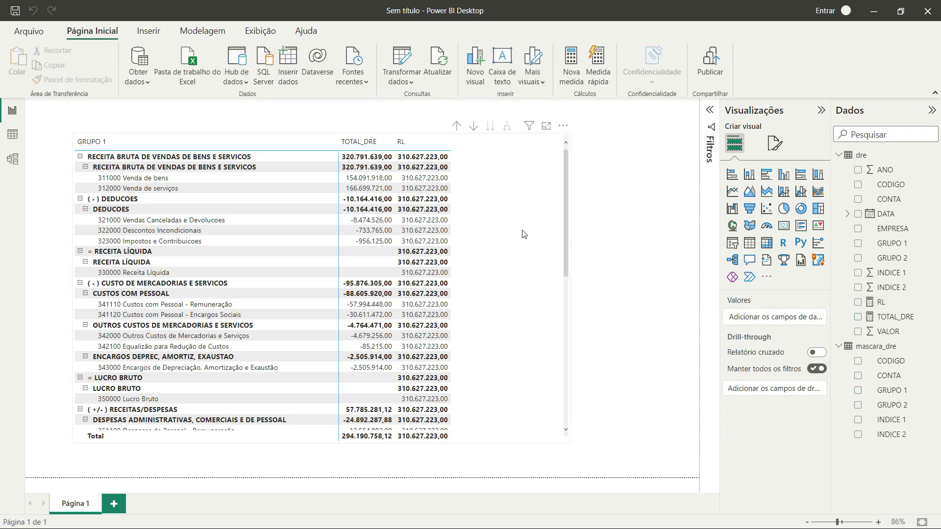
click(498, 165)
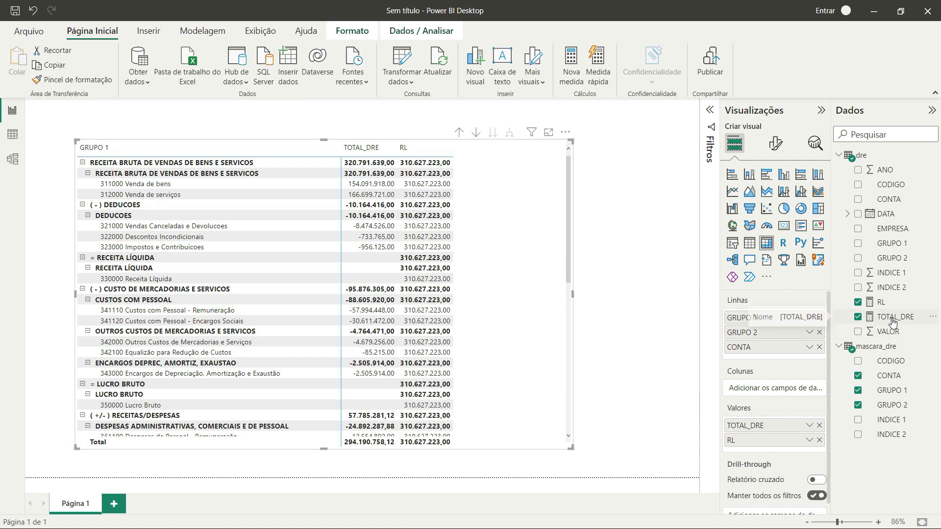
Step: Review the RL formula, examining the ALL(dre) argument and the dre[CODIGO] < 330000 condition
click(881, 303)
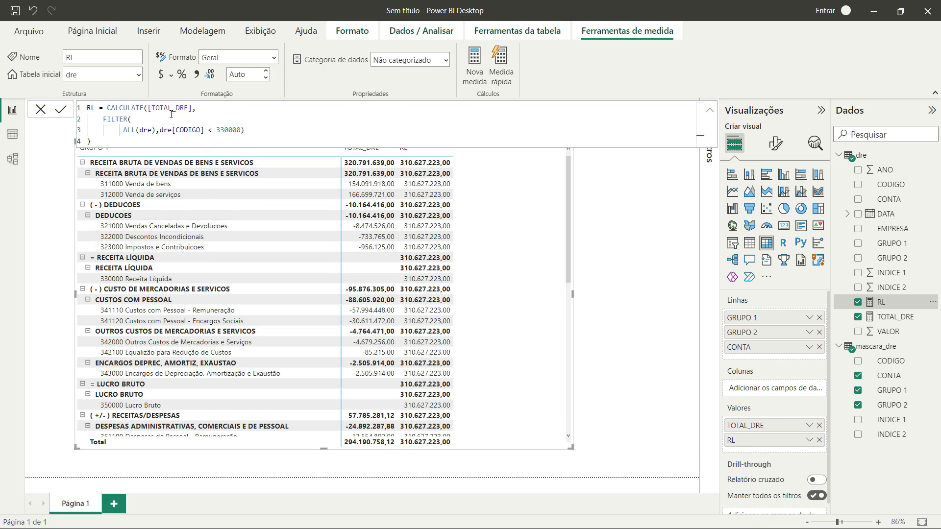
click(212, 113)
drag(123, 131, 157, 133)
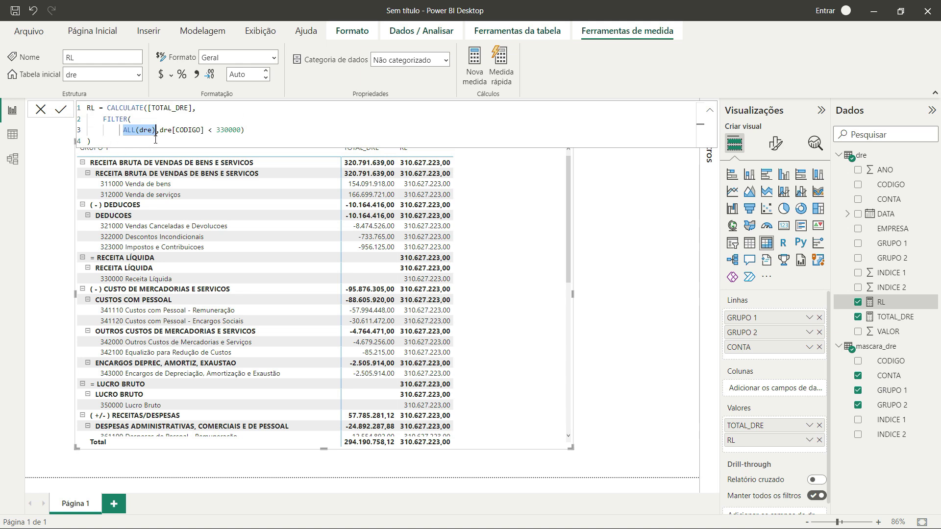
drag(159, 130, 242, 136)
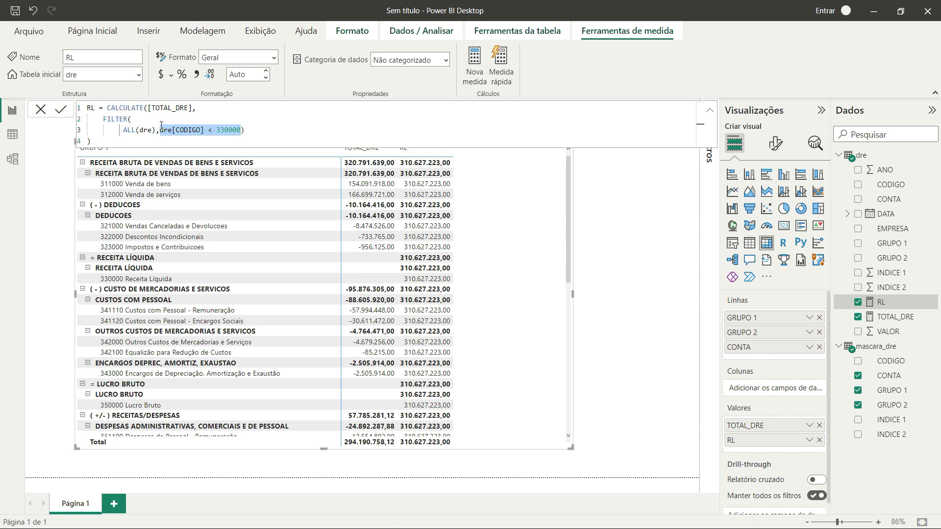
click(266, 133)
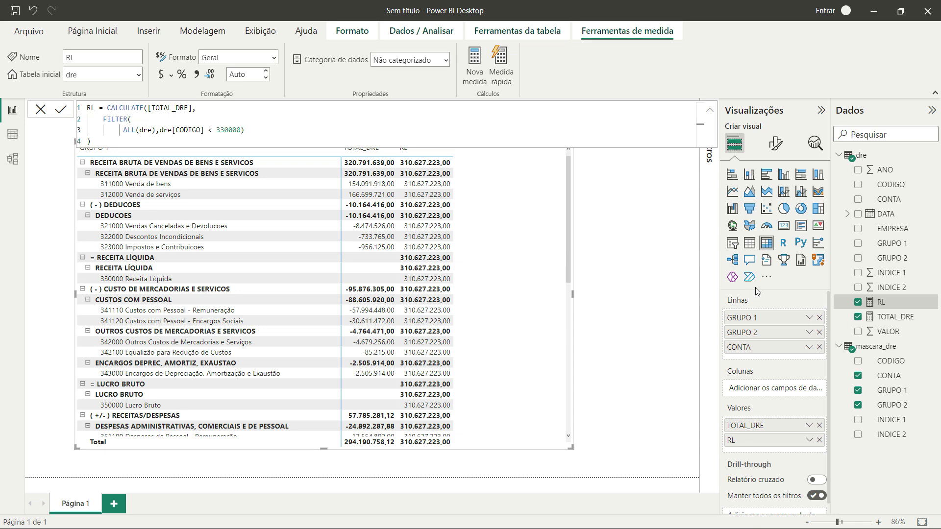
Step: Copy the complete formula of the RL measure
click(529, 259)
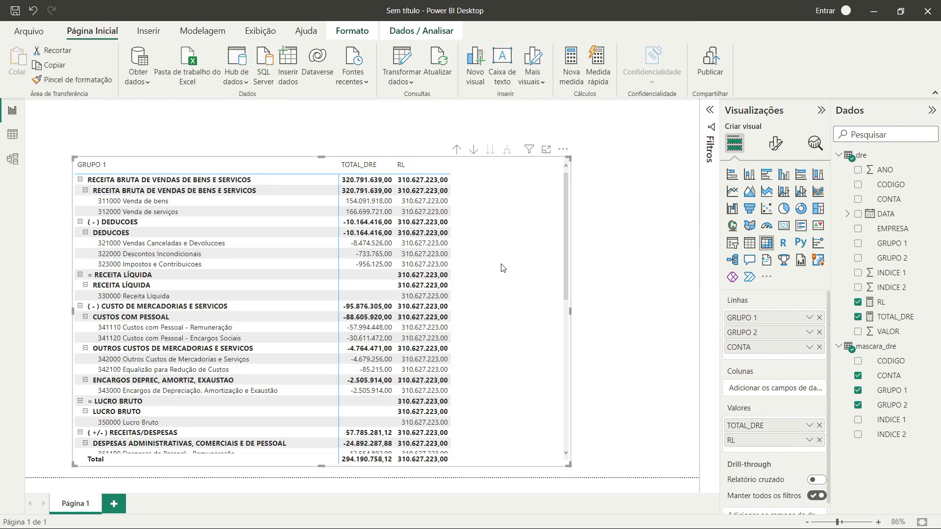
click(881, 302)
drag(328, 137, 56, 108)
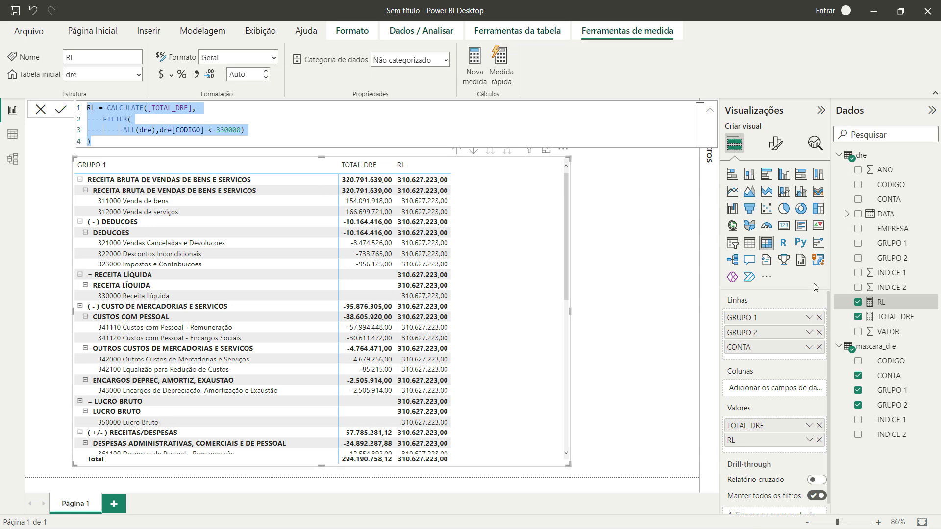
click(643, 263)
double_click(644, 266)
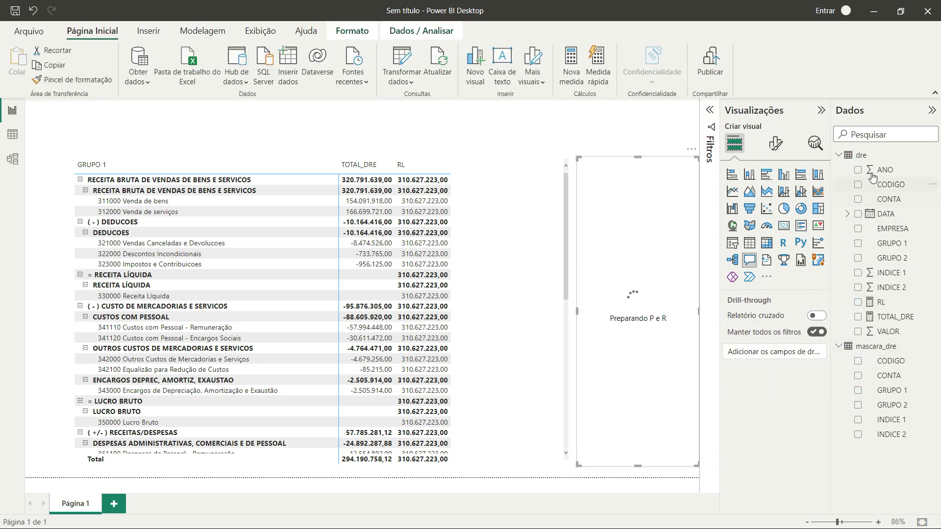
right_click(863, 156)
click(832, 165)
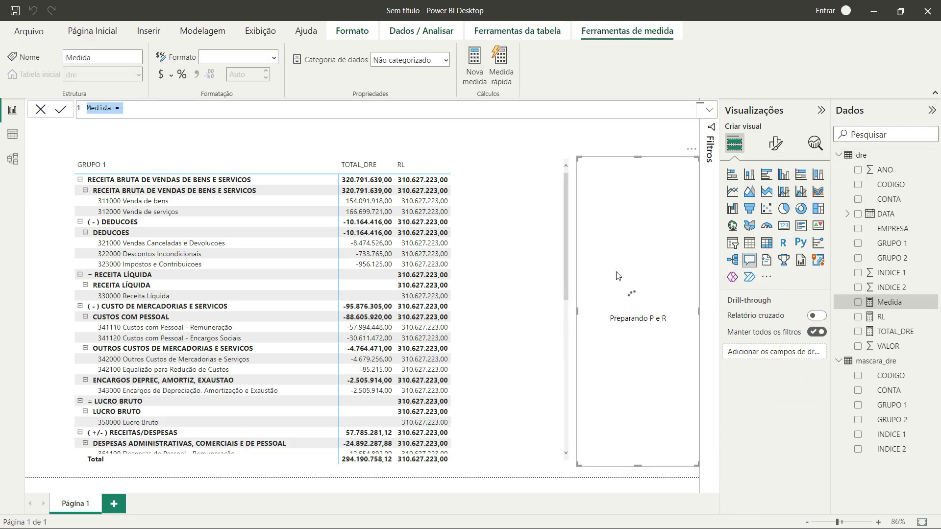
click(616, 167)
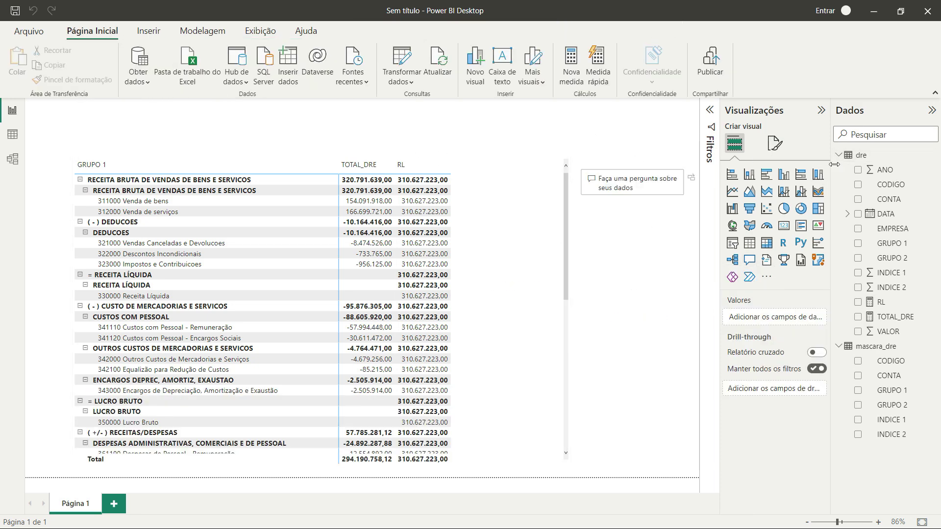
right_click(859, 159)
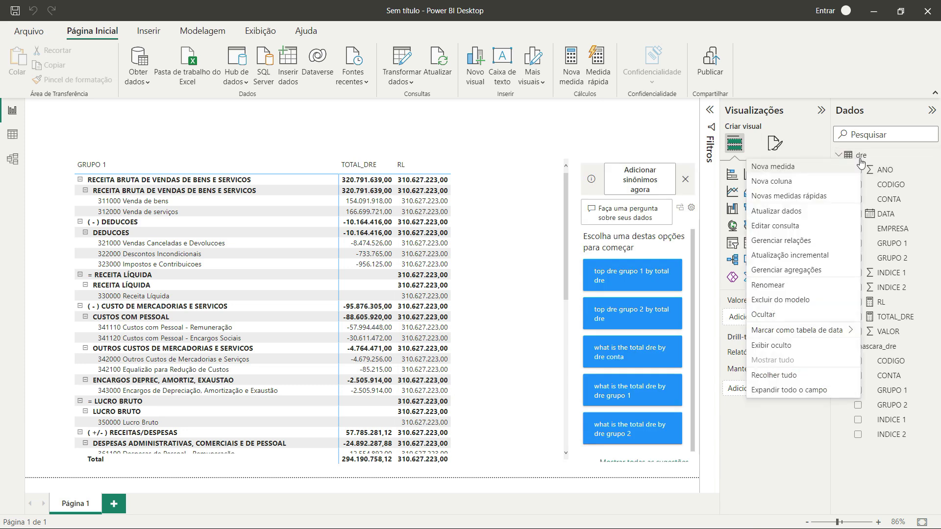
click(689, 187)
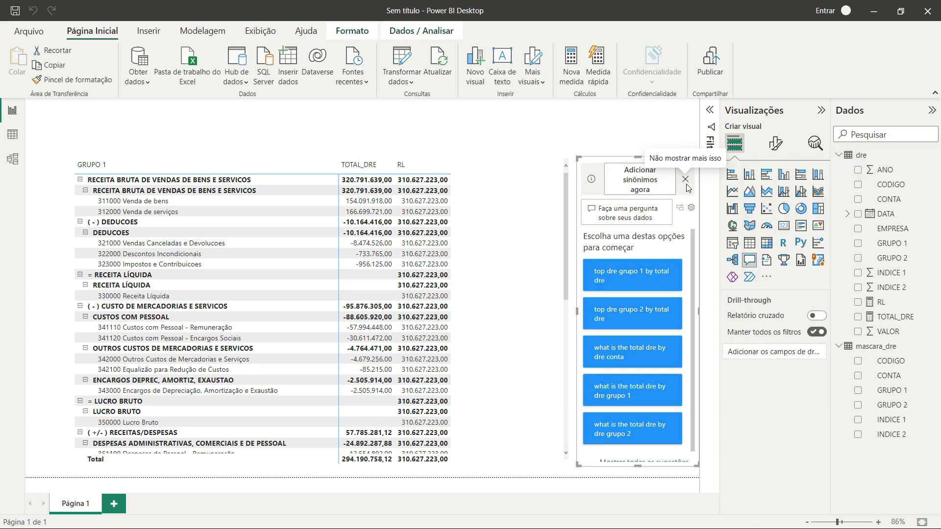
key(Delete)
Step: Create a new measure in the dre table and paste the copied RL formula into it
right_click(859, 156)
click(797, 162)
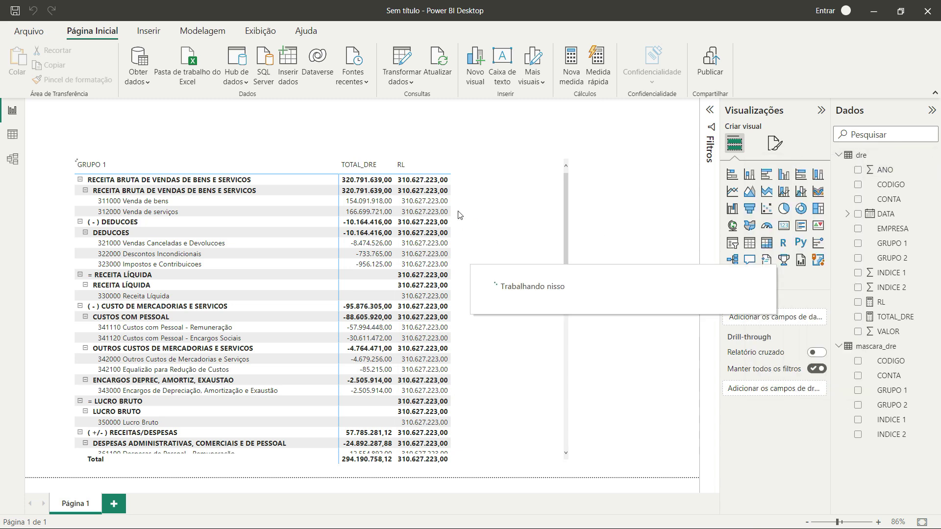
text(RL = CALCULATE([TOTAL_DRE],     FILTER(         ALL(dre),dre[CODIGO] < 330000) ))
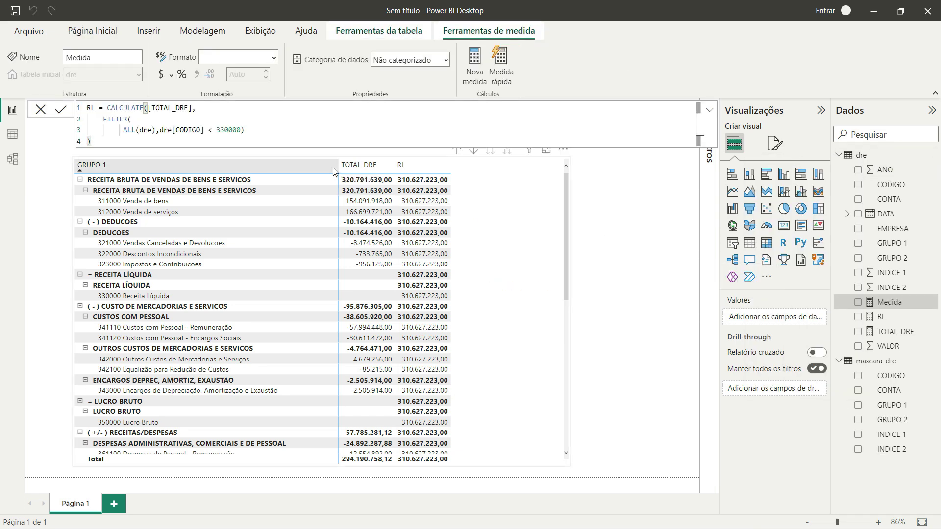
Step: Change the name in the pasted formula to LB
double_click(91, 108)
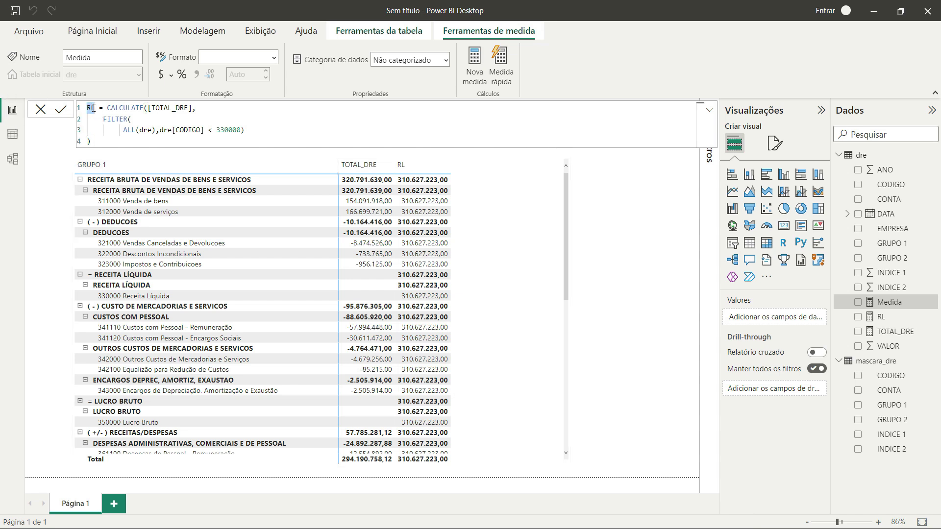
click(94, 107)
key(BackSpace)
key(BackSpace)
text(LUCRO BRUT)
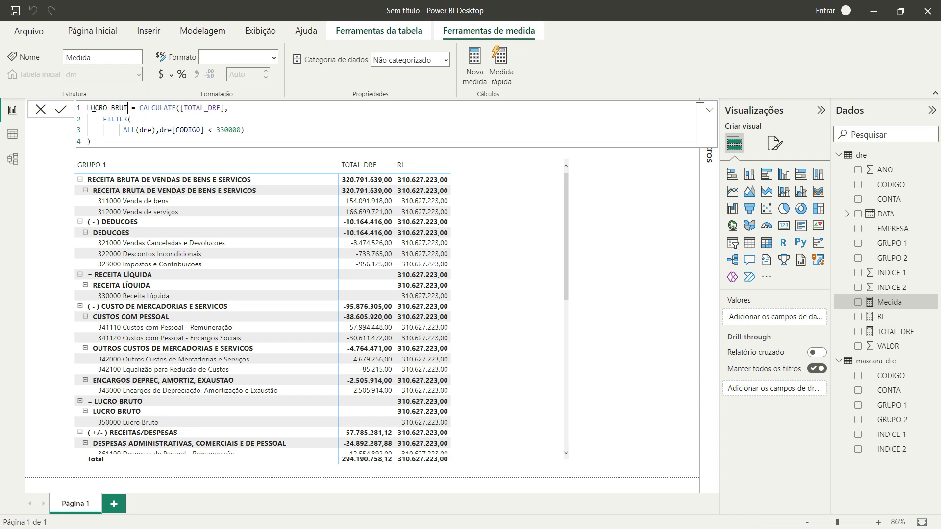
key(BackSpace)
key(BackSpace)
key(BackSpace)
key(BackSpace)
key(BackSpace)
key(BackSpace)
key(BackSpace)
text(E)
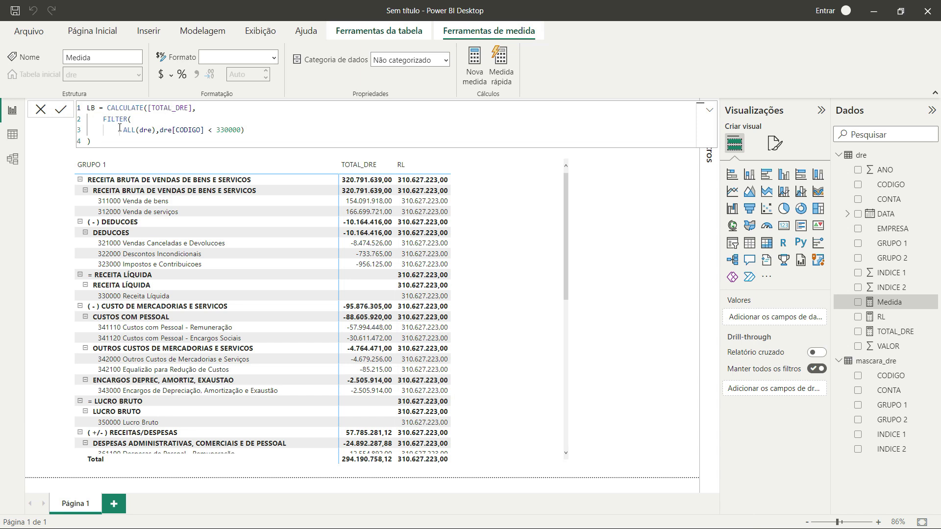
Step: Set the dre[CODIGO] limit in the LB formula to 350000, commit the measure and close the formula
double_click(225, 129)
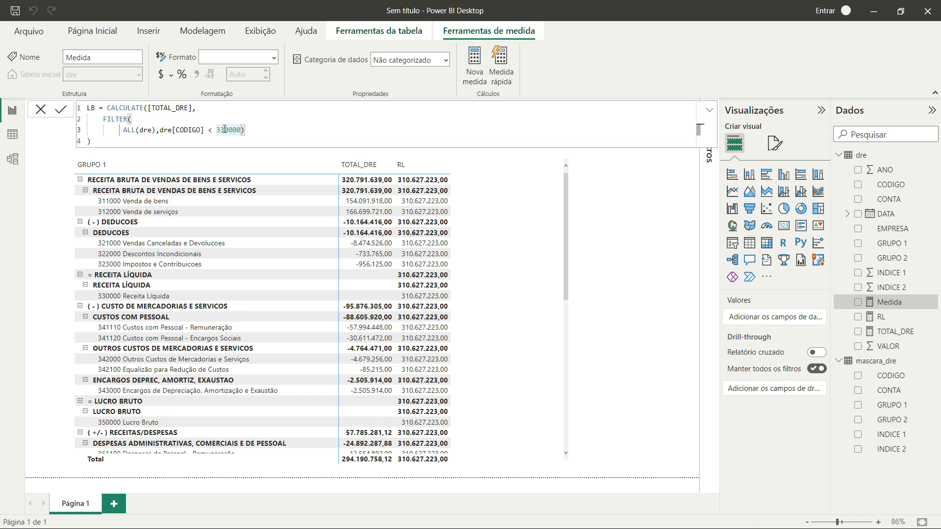
text(350000)
click(248, 130)
key(Return)
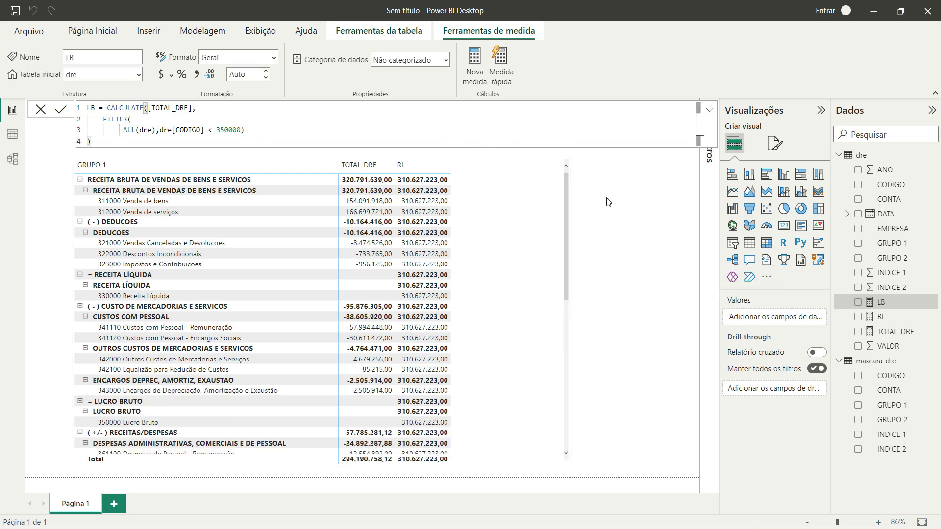
click(645, 263)
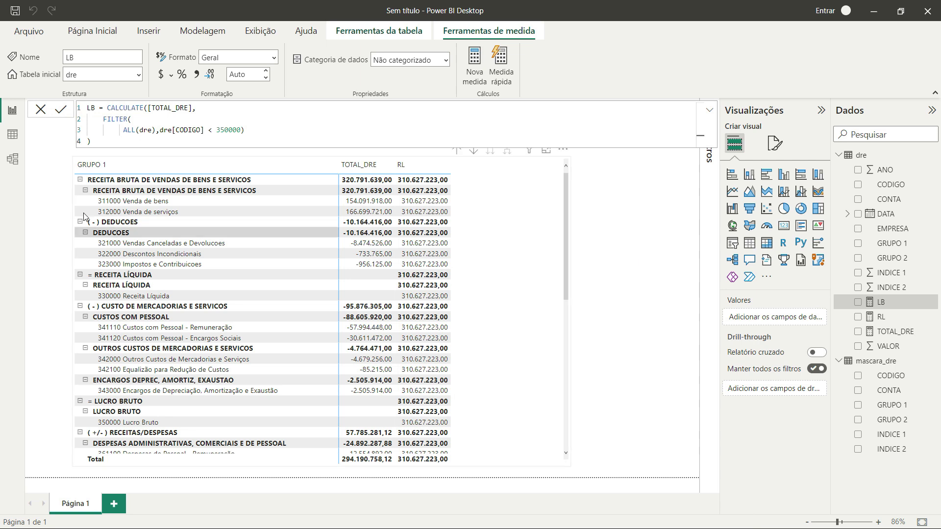
click(41, 109)
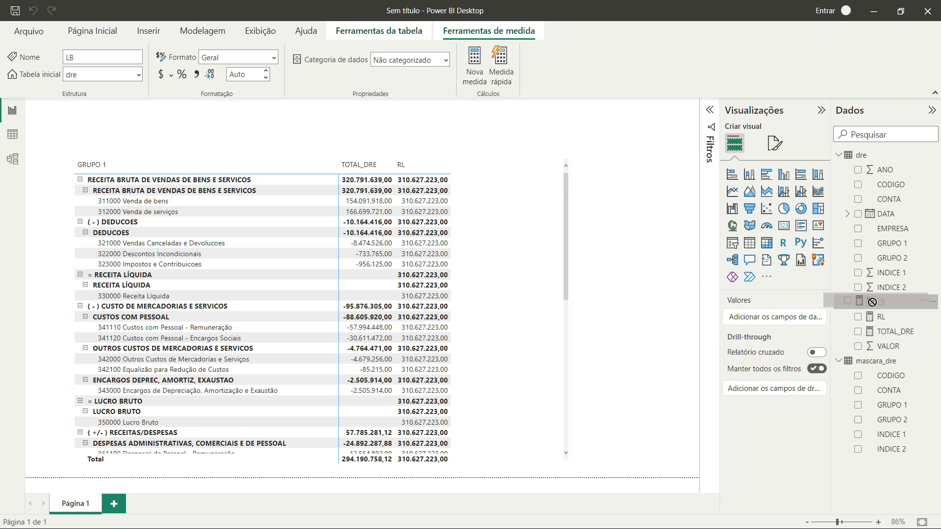
Step: Add the LB measure to the matrix values below RL and widen the matrix visual
click(498, 210)
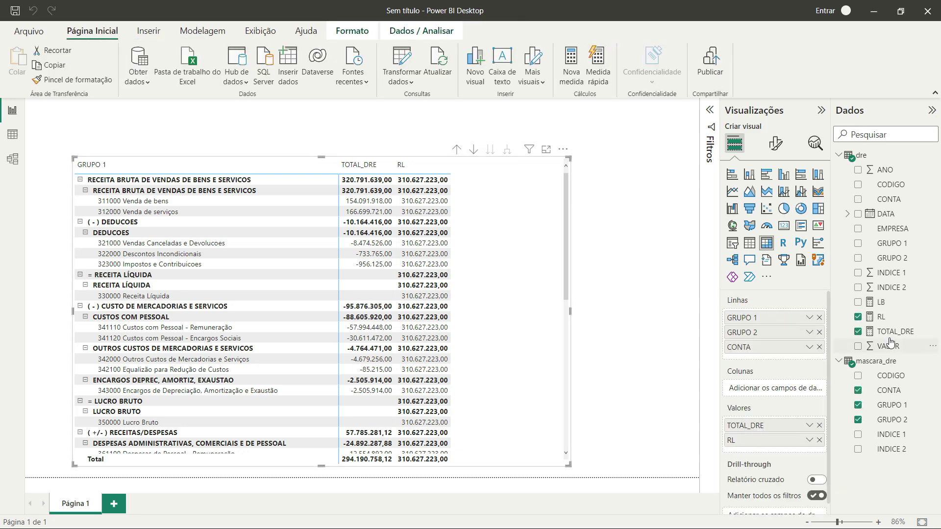
drag(881, 302, 771, 453)
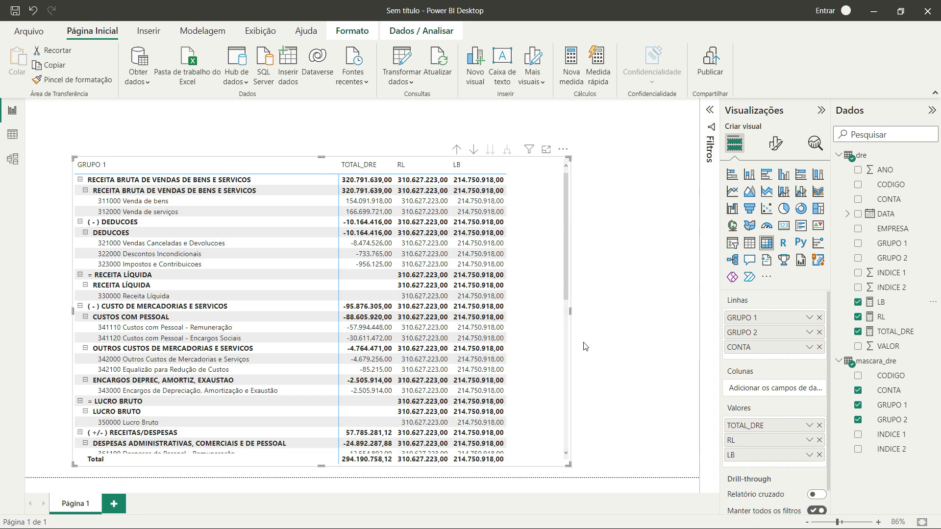
drag(570, 311, 675, 312)
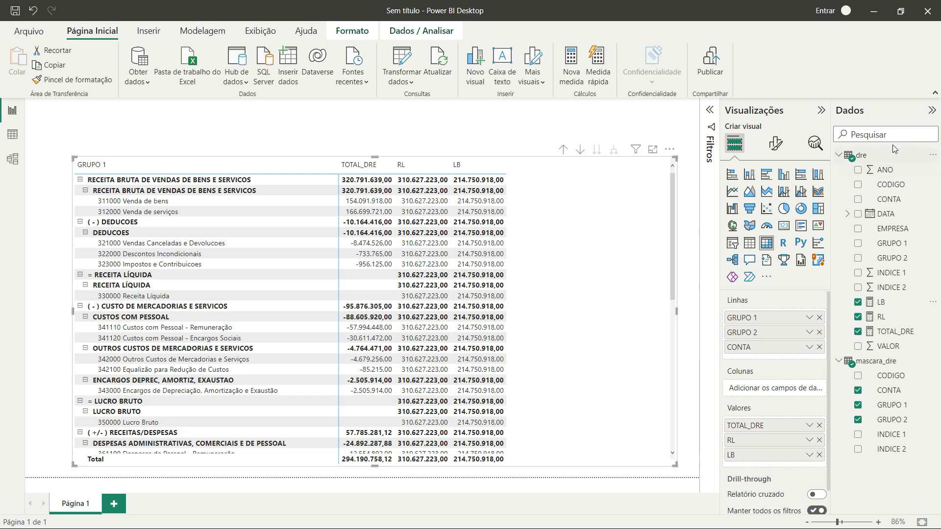
Step: Create a new measure in the dre table from the copied RL formula and name it LRL
right_click(863, 162)
click(839, 169)
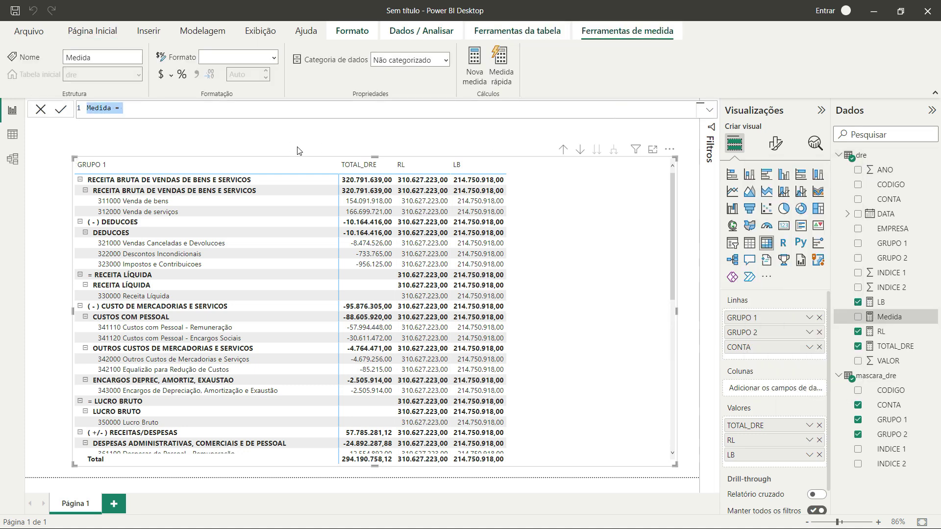
text(RL = CALCULATE([TOTAL_DRE],     FILTER(         ALL(dre),dre[CODIGO] < 330000) ))
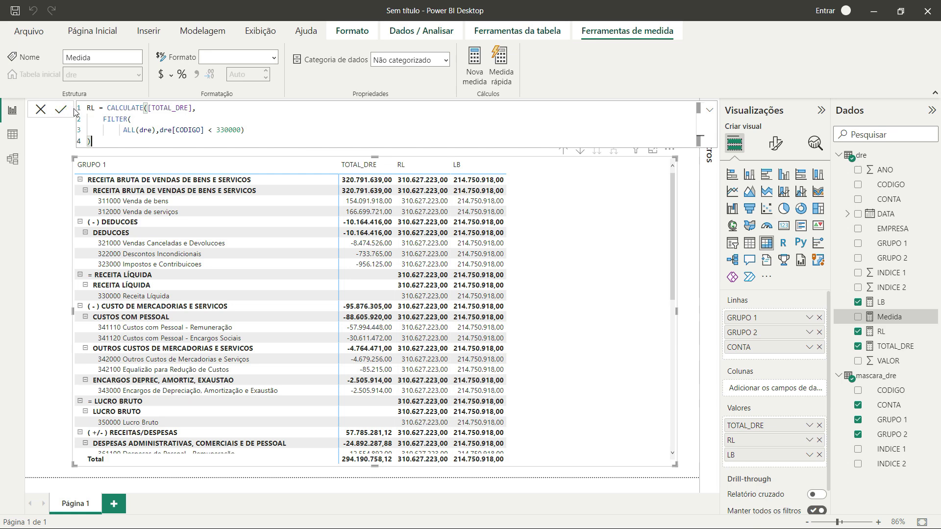
click(90, 105)
text(L)
Step: Set the dre[CODIGO] limit in the LRL formula to 410000, commit the measure and close the formula
double_click(226, 130)
click(225, 129)
key(BackSpace)
key(BackSpace)
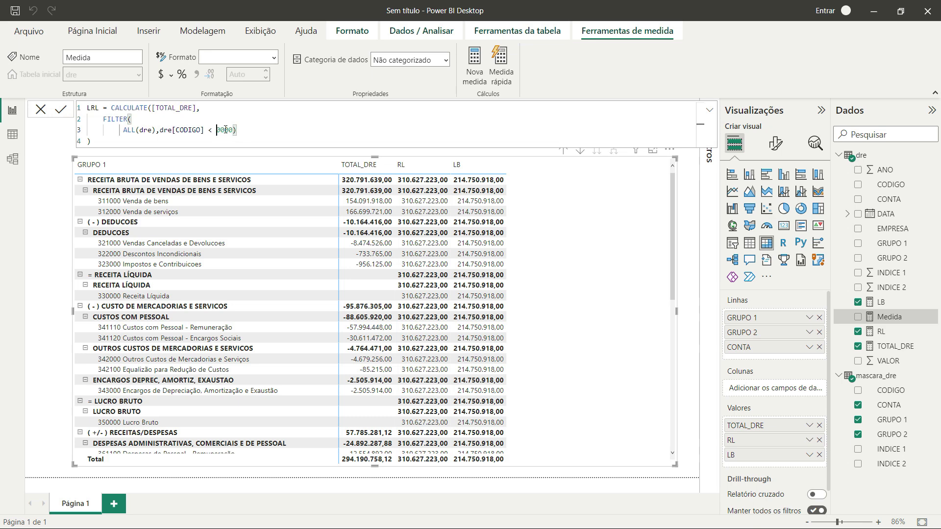
text(41)
key(Return)
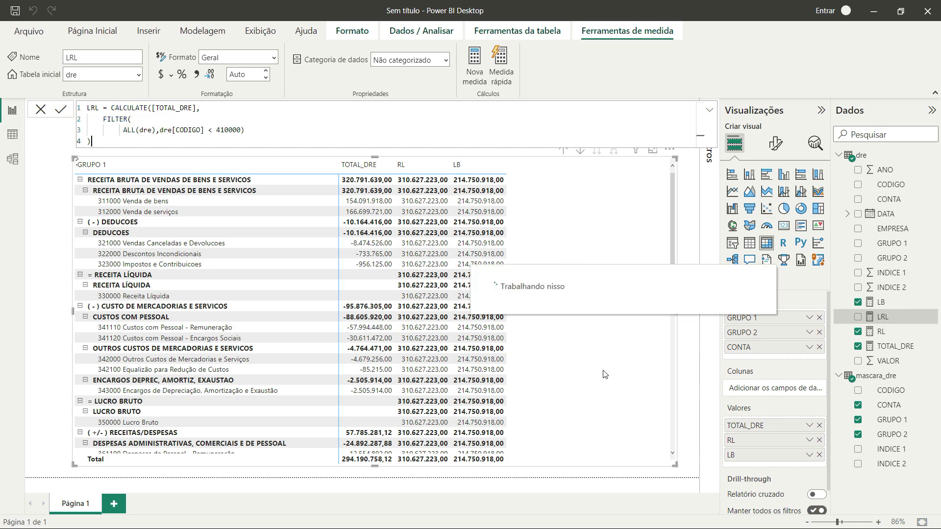
click(42, 110)
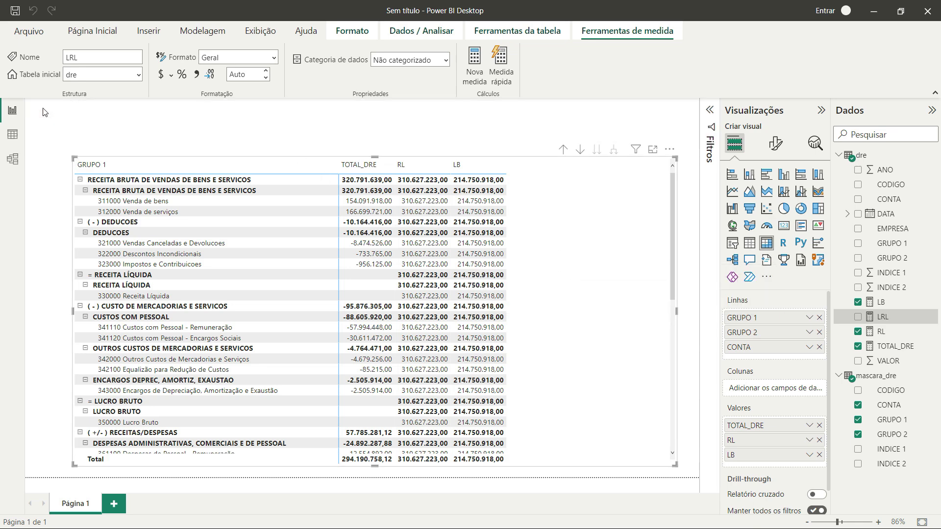
Step: Rename the LRL measure to LL in its formula and add it to the matrix values below LB
click(889, 322)
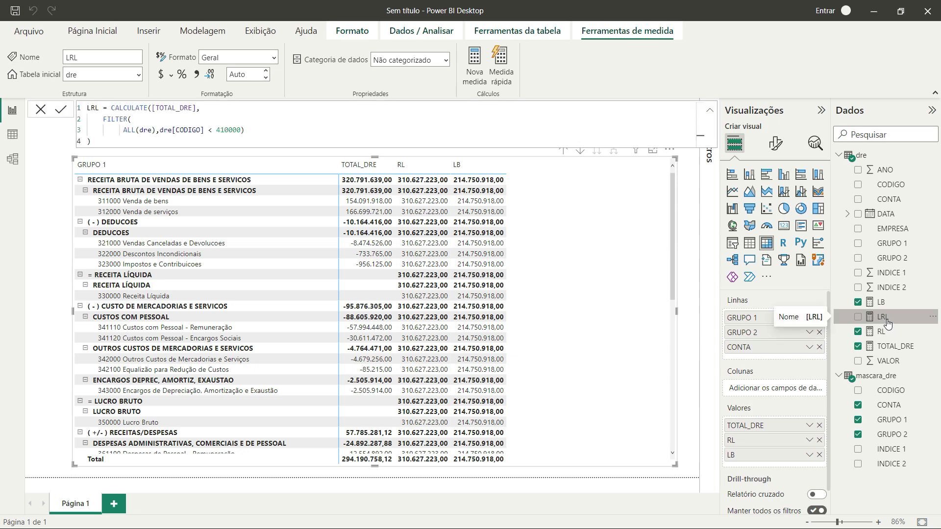
double_click(95, 108)
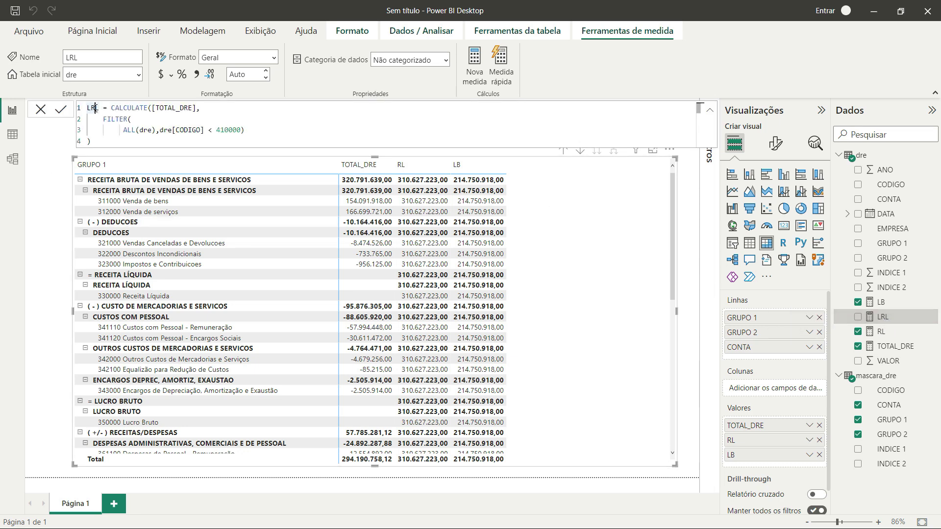
text(LL)
key(Return)
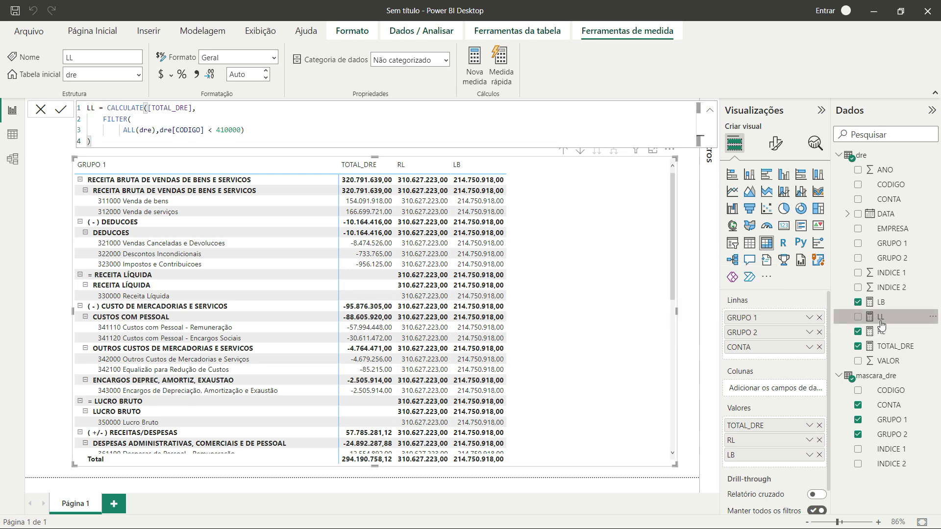
drag(884, 327, 791, 460)
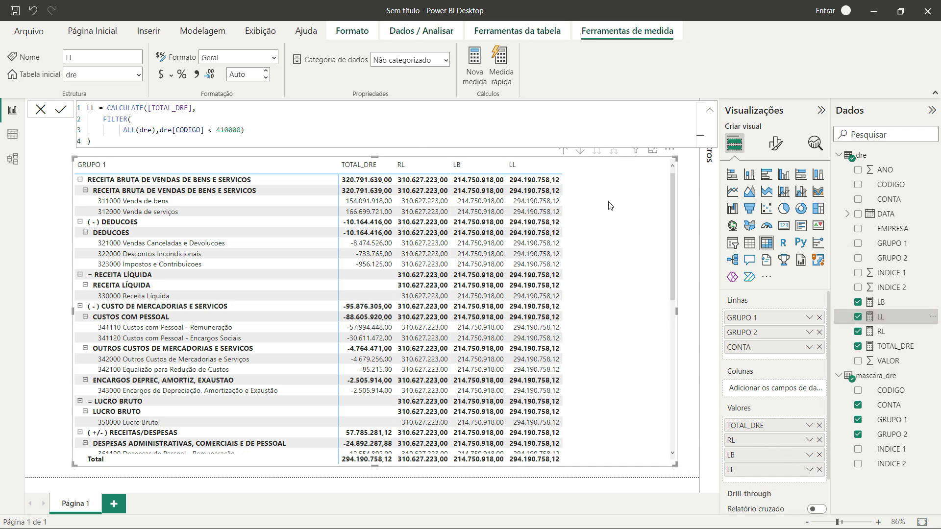
click(43, 117)
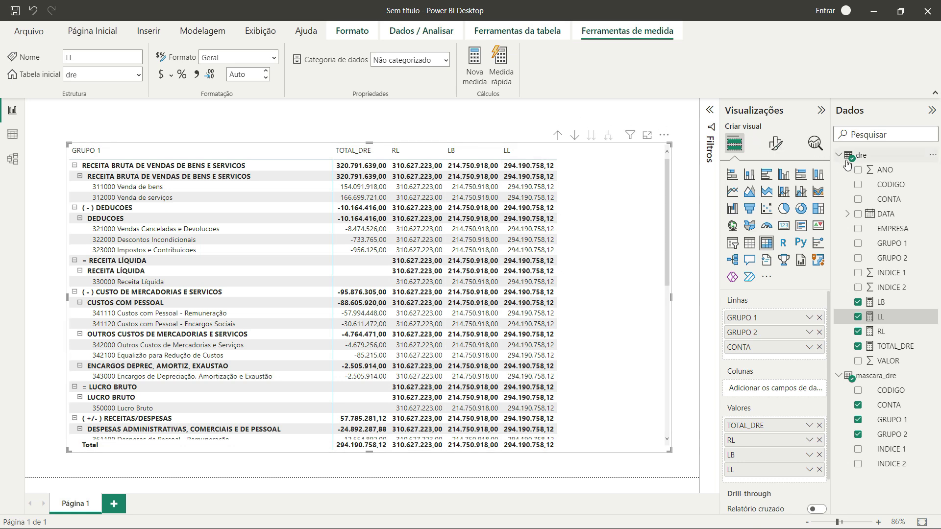
right_click(847, 165)
click(800, 170)
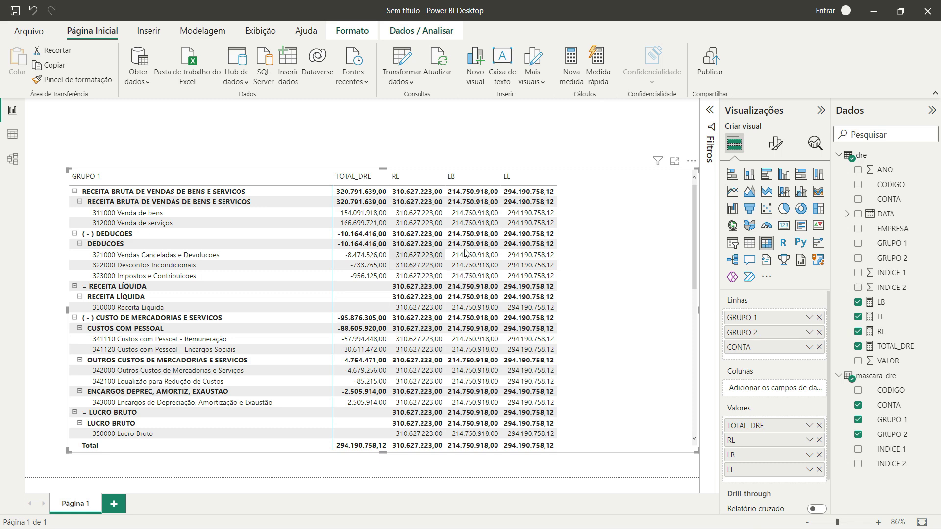
Step: Create the measure AUXILIAR = MAX(mascara_dre[CODIGO]) in the mascara_dre table and add it to the matrix values
right_click(875, 378)
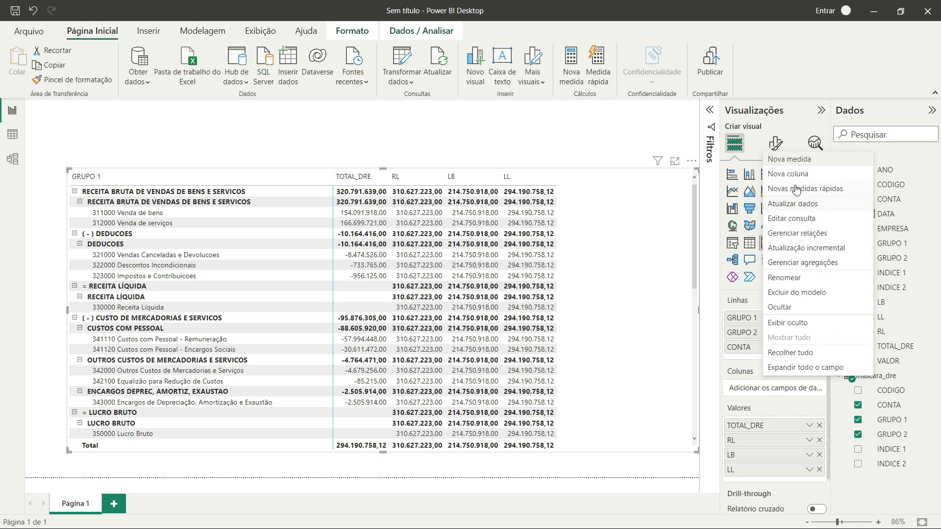
click(790, 166)
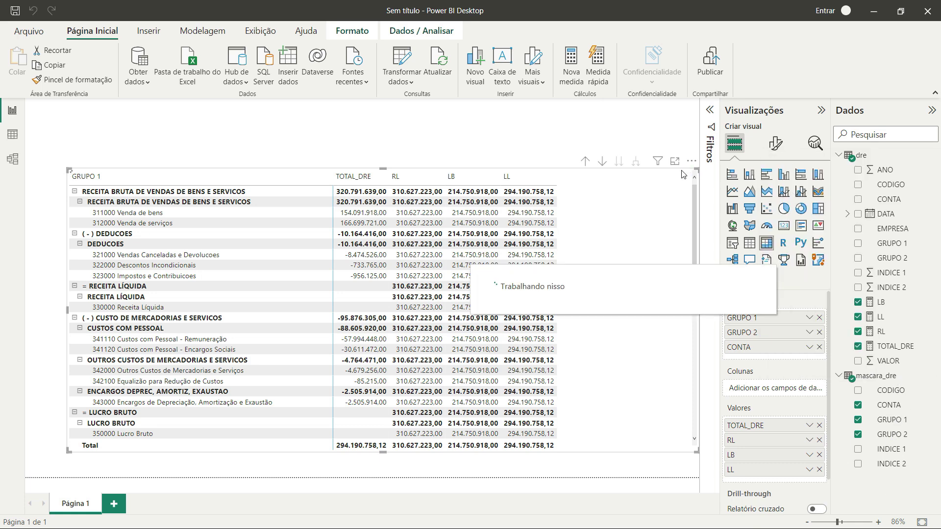
text(AUXILIAR)
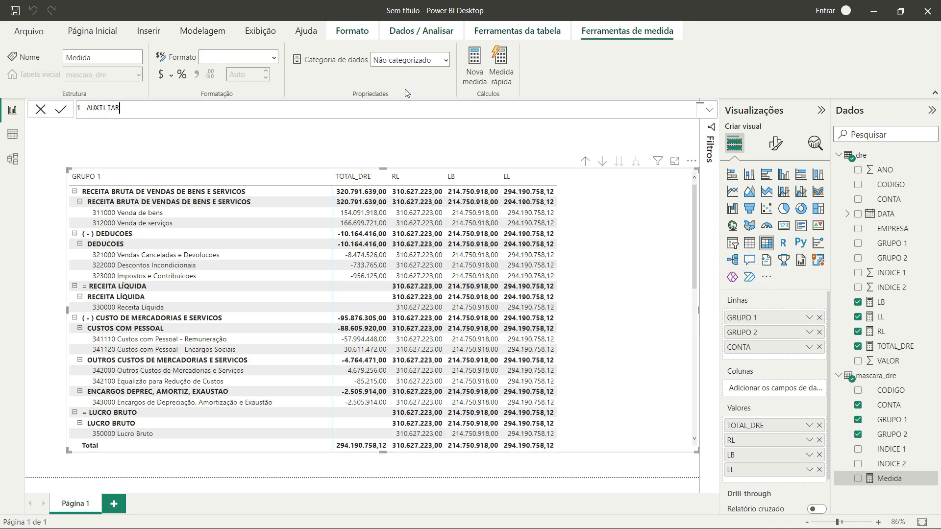
text( = MAX)
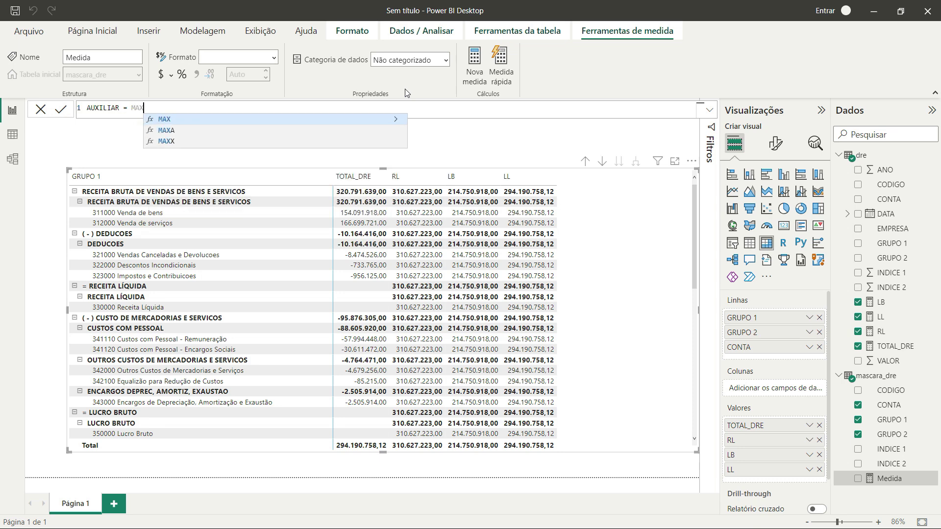
text(()
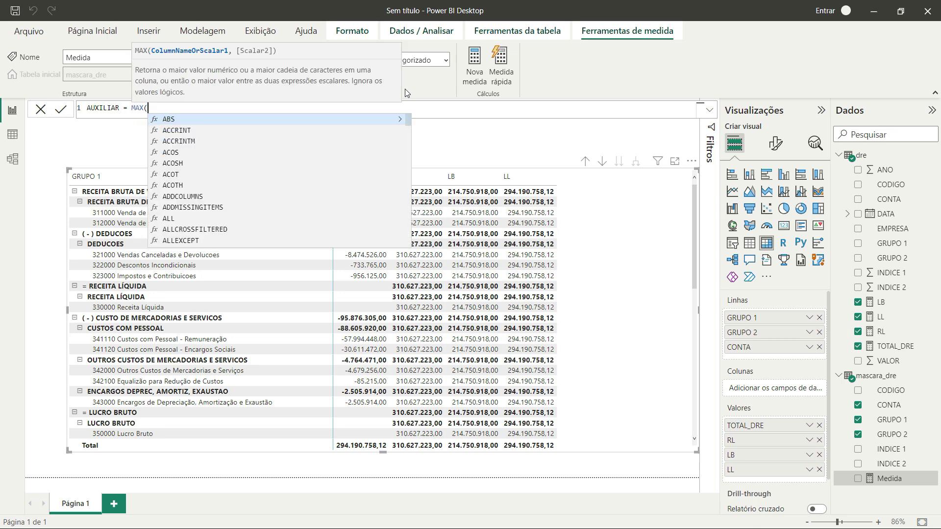
text(MASC)
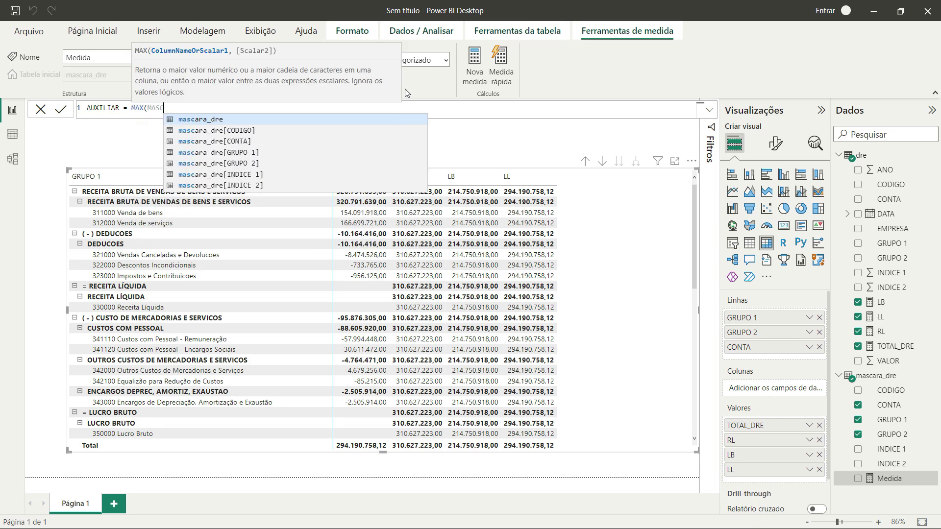
key(Down)
key(Tab)
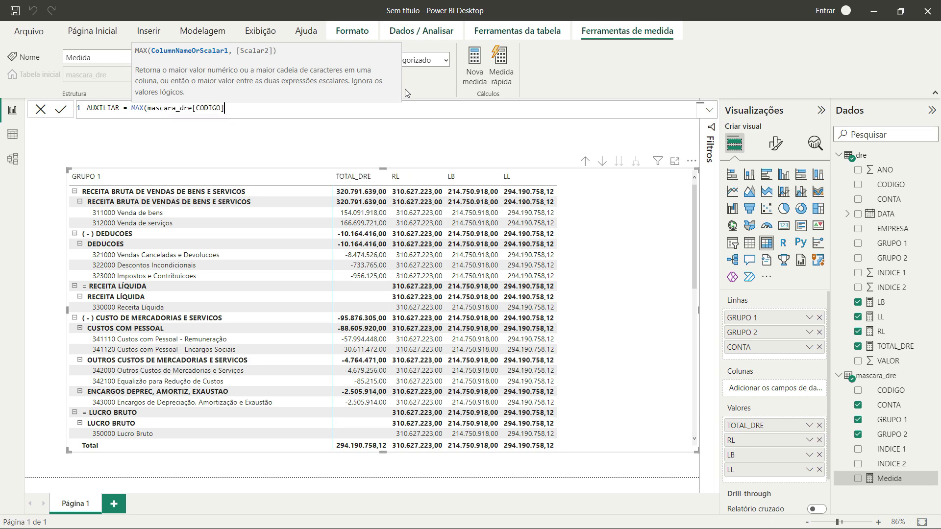
text())
key(Return)
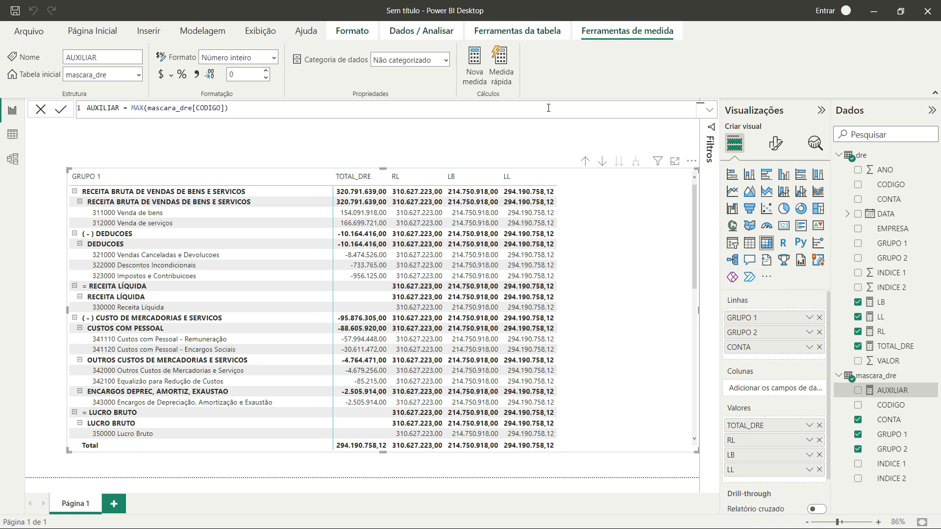
drag(891, 396, 810, 483)
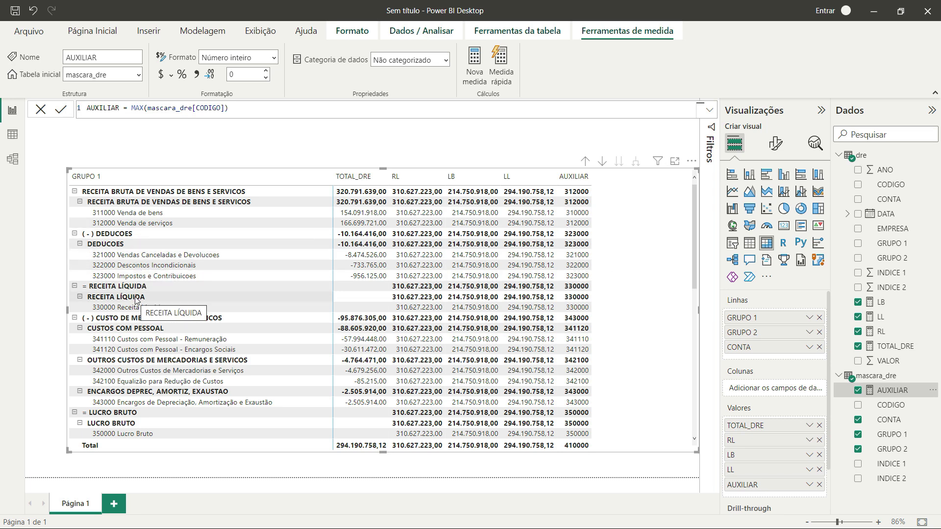
Step: Replace the MAX function in the AUXILIAR formula with MIN and commit the measure
click(239, 109)
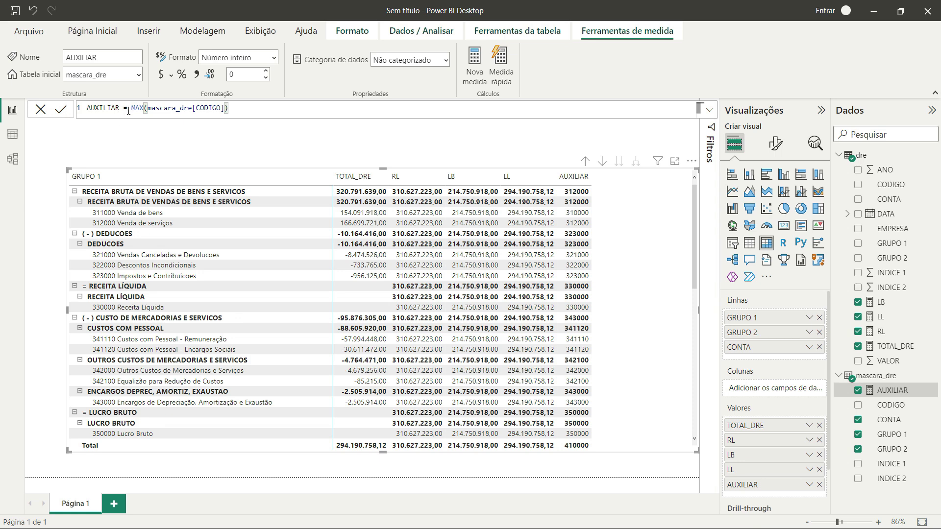
click(144, 108)
key(BackSpace)
key(BackSpace)
key(BackSpace)
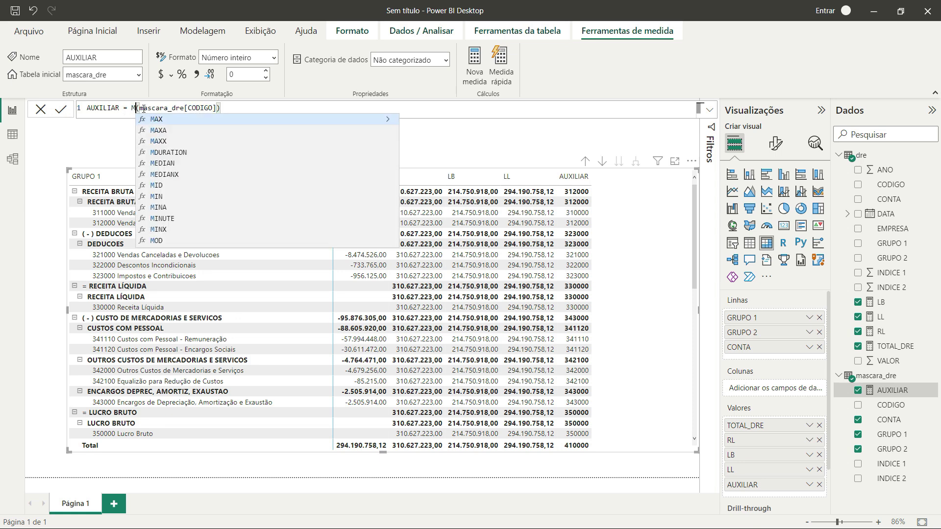
text(MIN)
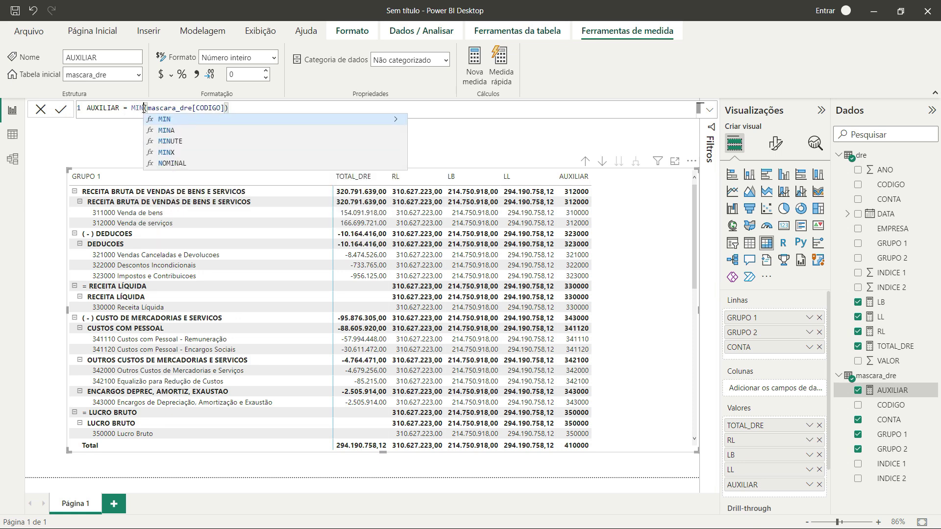
click(275, 106)
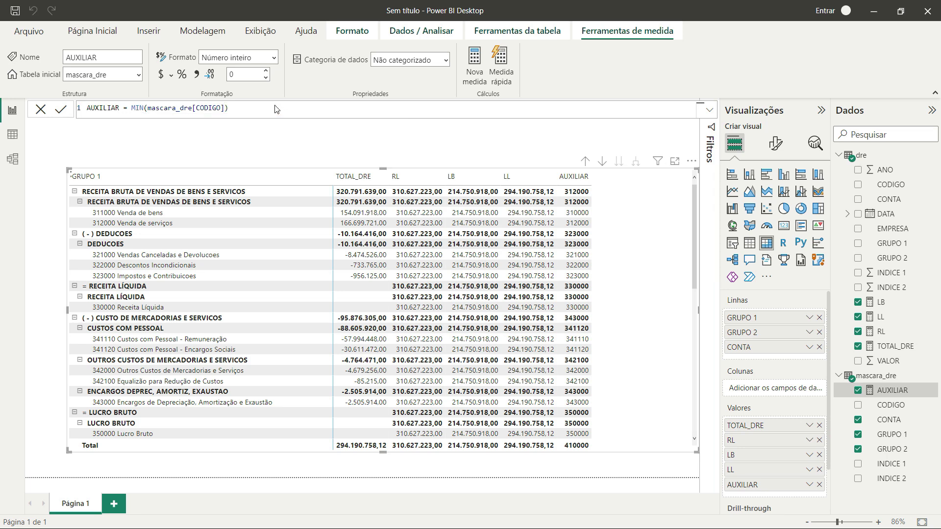
key(Return)
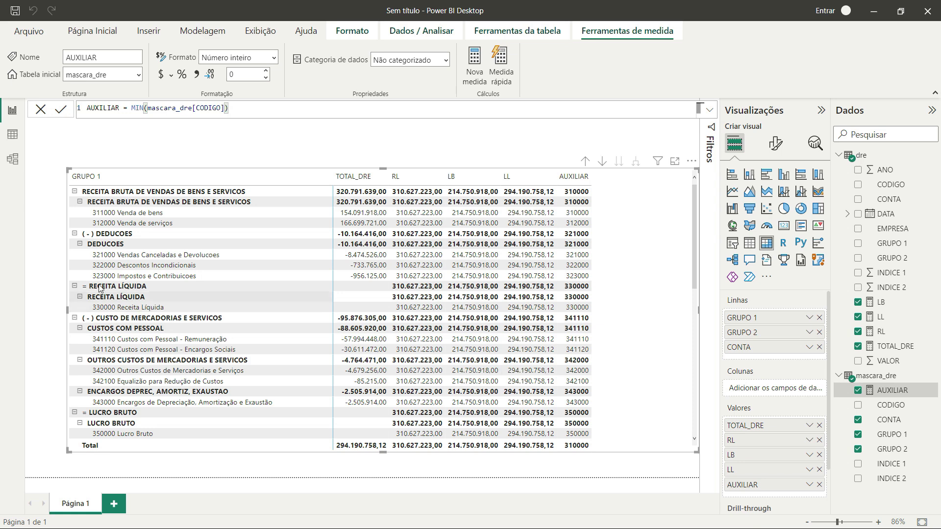
Step: Change the aggregation function in the AUXILIAR formula to AVERAGE and commit the measure
click(146, 108)
key(BackSpace)
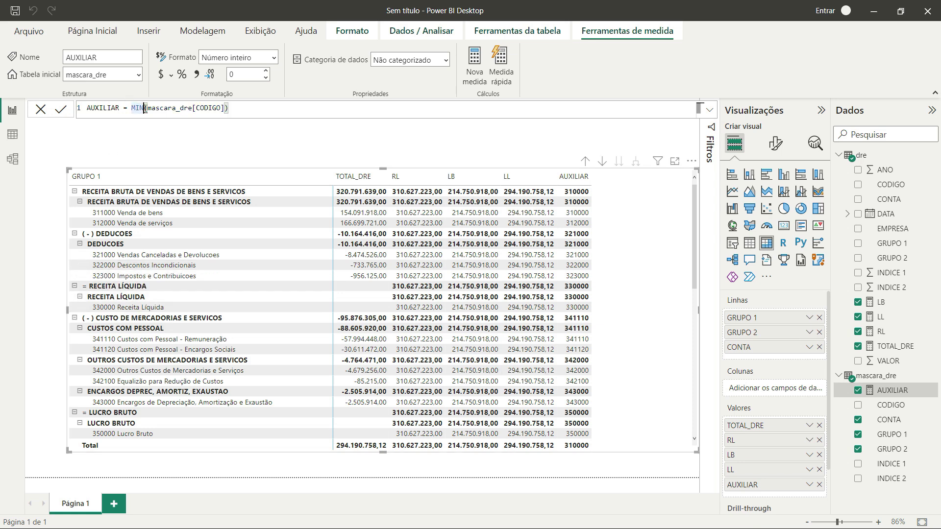
key(BackSpace)
key(BackSpace)
text(AVERAGE)
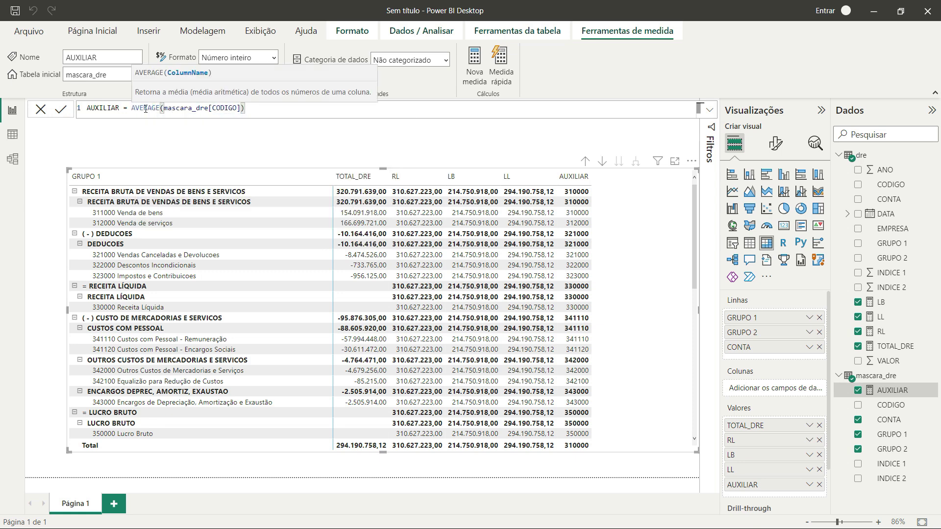
key(Return)
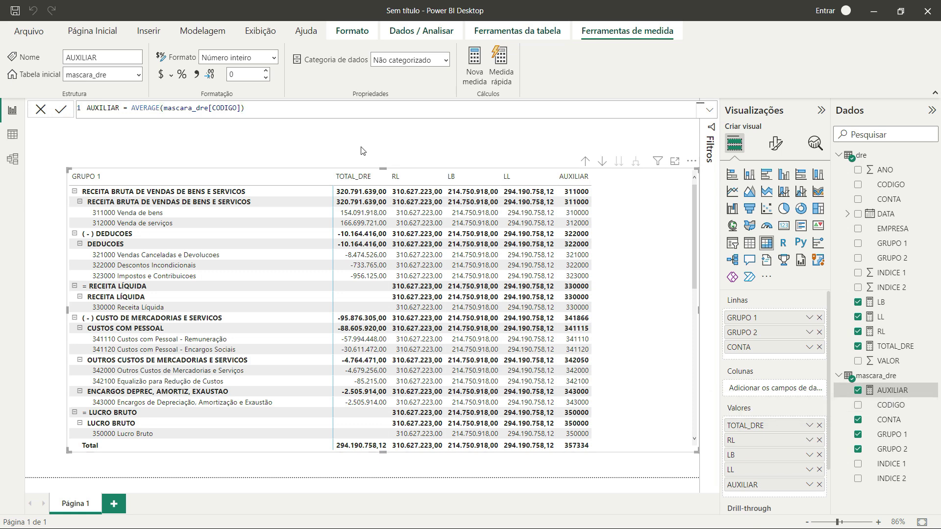
Step: Start a new measure named VALOR_FINAL_DRE in the mascara_dre table
click(72, 151)
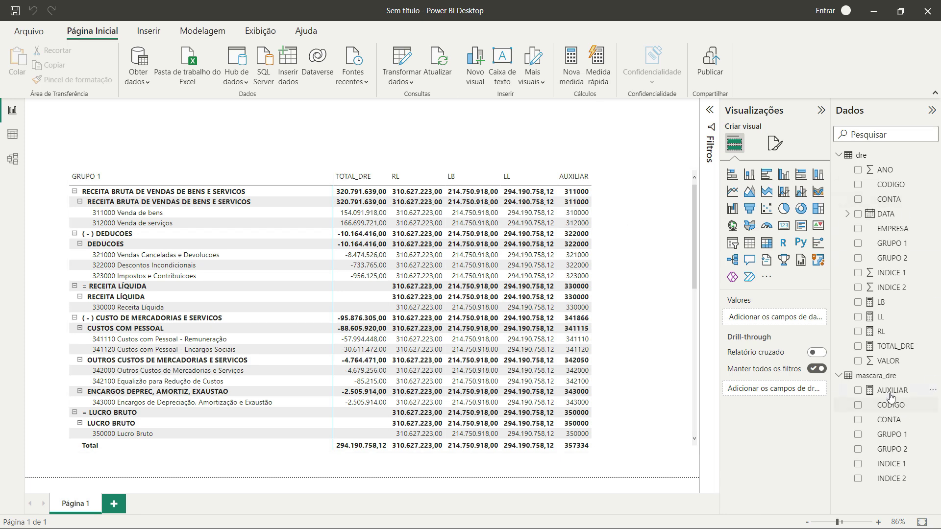
right_click(878, 376)
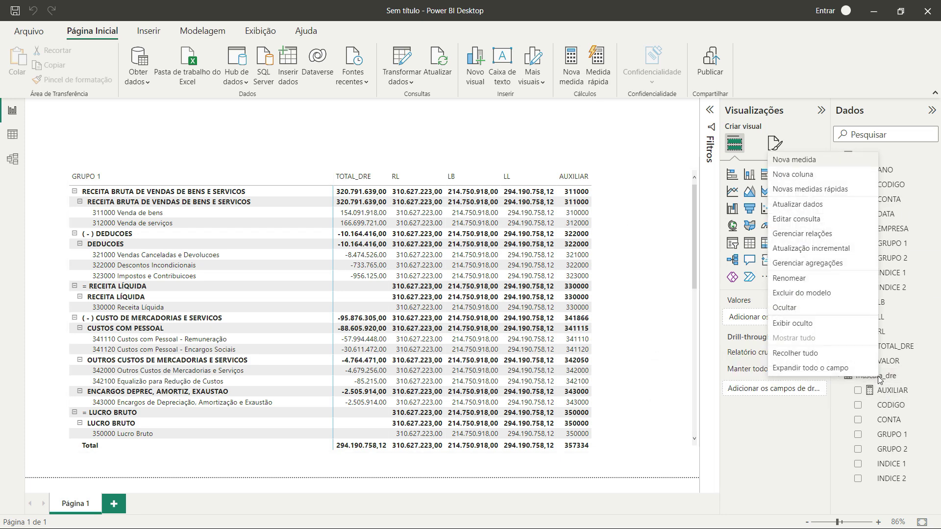
click(805, 164)
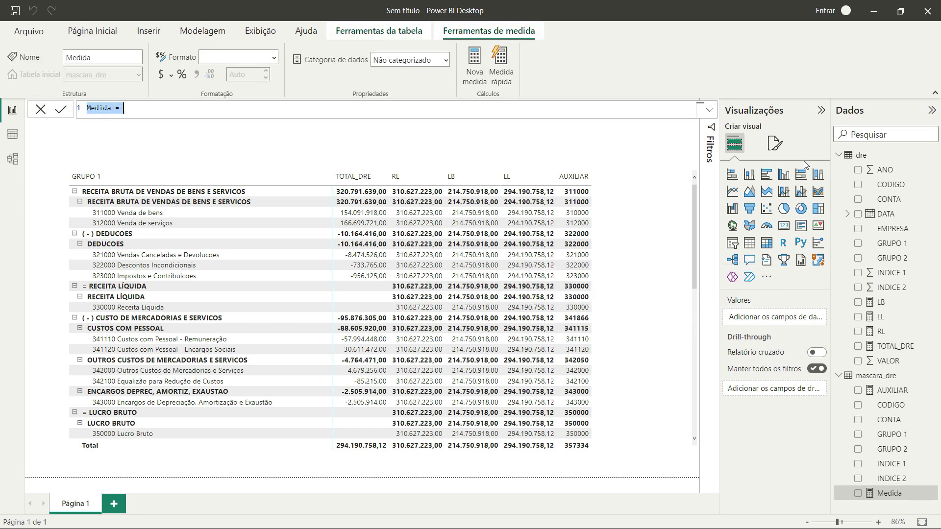
text(VALOR_FINAL_DRE)
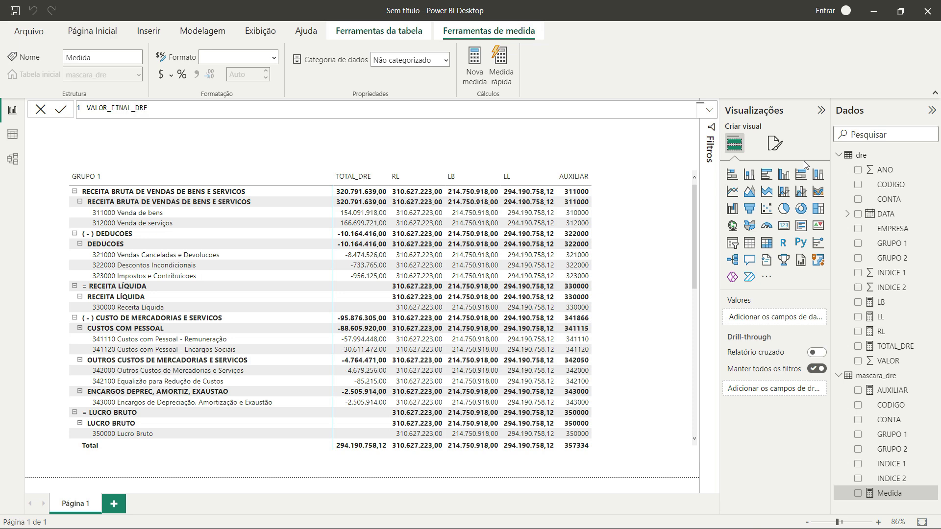
text( =)
Step: Begin the VALOR_FINAL_DRE formula on a new line with a SWITCH function that evaluates TRUE()
key(shift+Return)
text(SW)
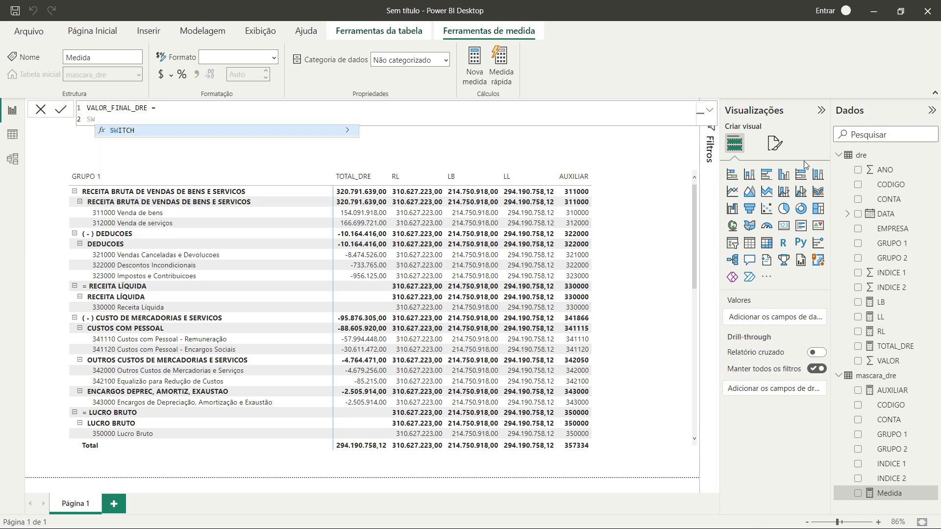
key(Tab)
key(shift+Return)
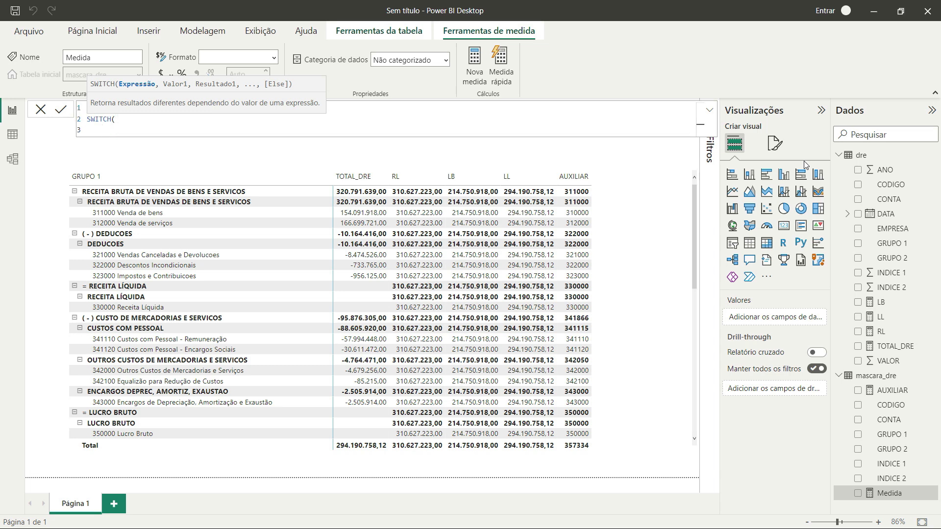
text(TRUE)
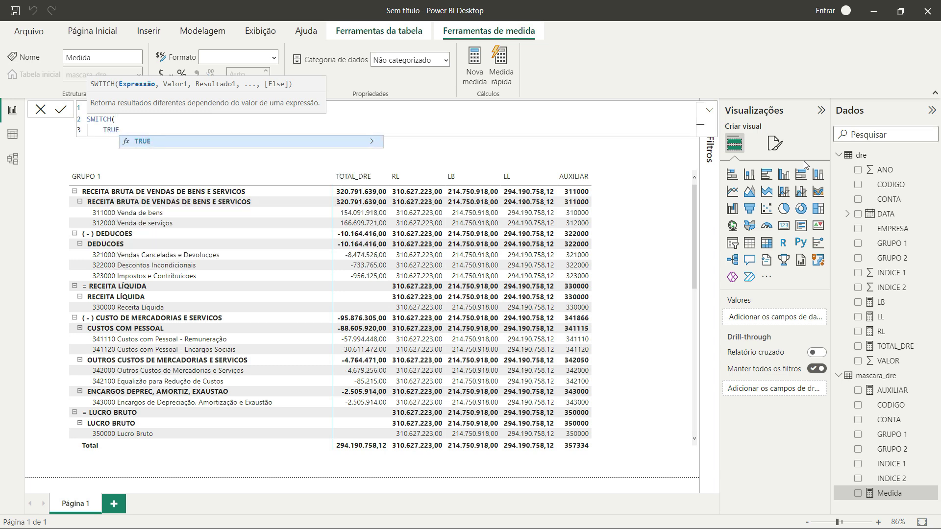
key(Tab)
text())
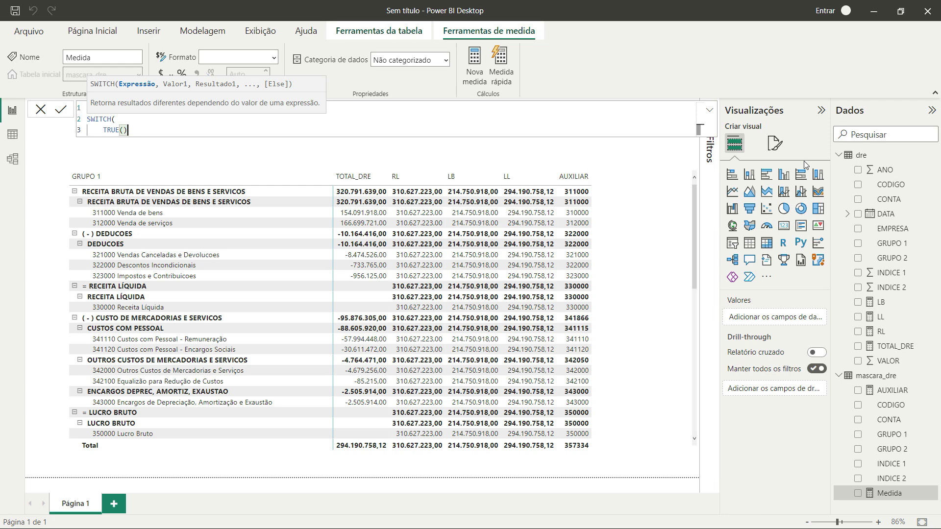
text(,)
key(shift+Return)
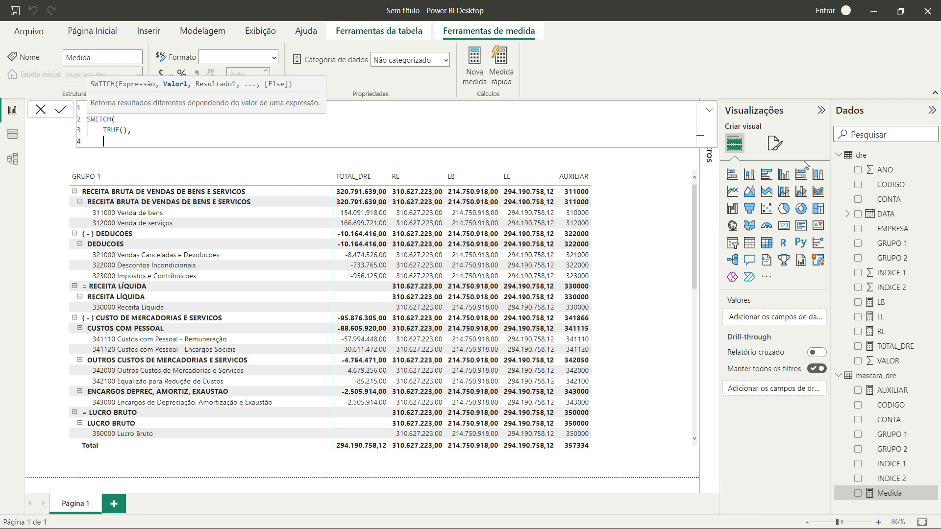
Step: Add the first SWITCH condition so that [AUXILIAR] = 330000 returns [RL]
text([)
key(Tab)
text(= 330000, )
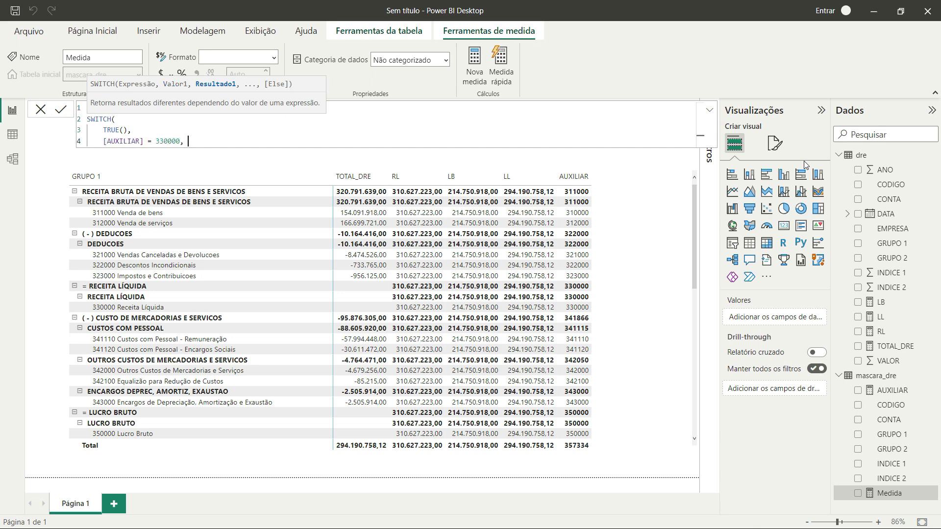
text([)
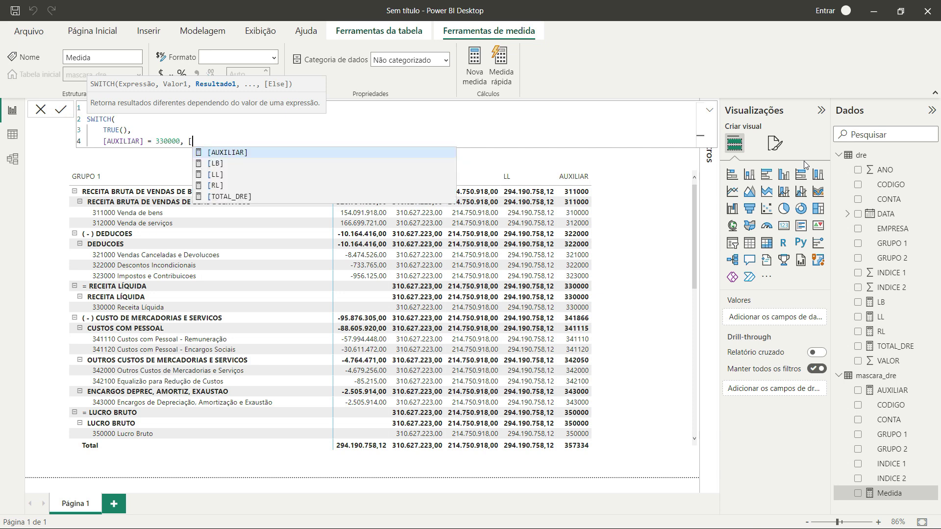
key(Down)
key(Down)
key(Down)
key(Tab)
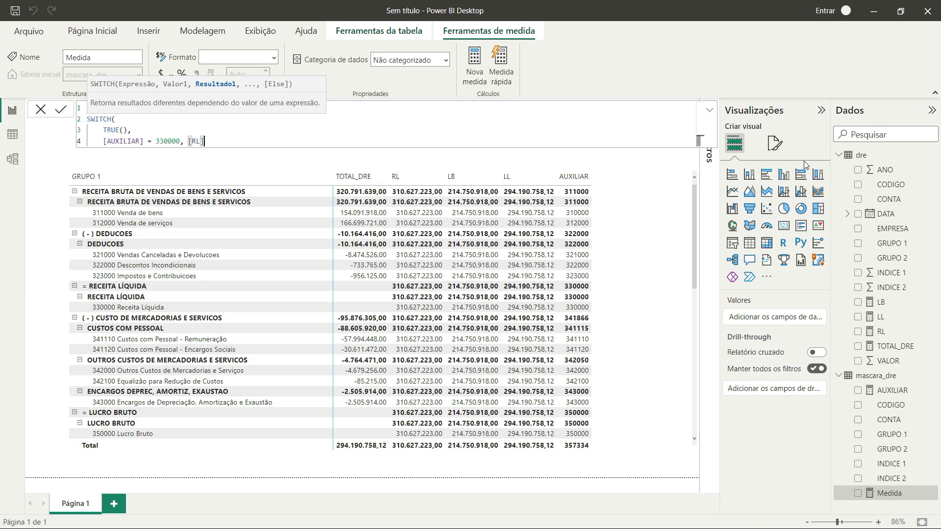
text(,)
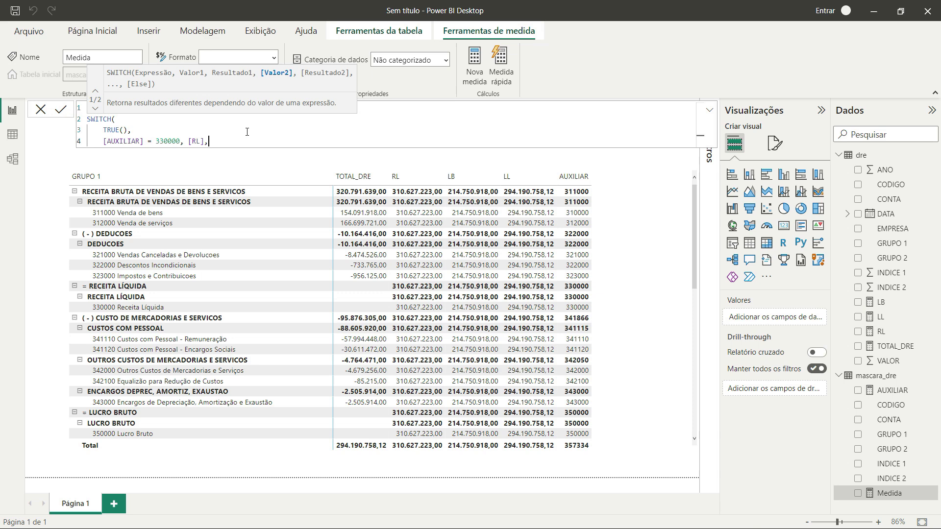
Step: Add a second SWITCH condition so that [AUXILIAR] = 350000 returns [LB]
key(shift+Return)
text([)
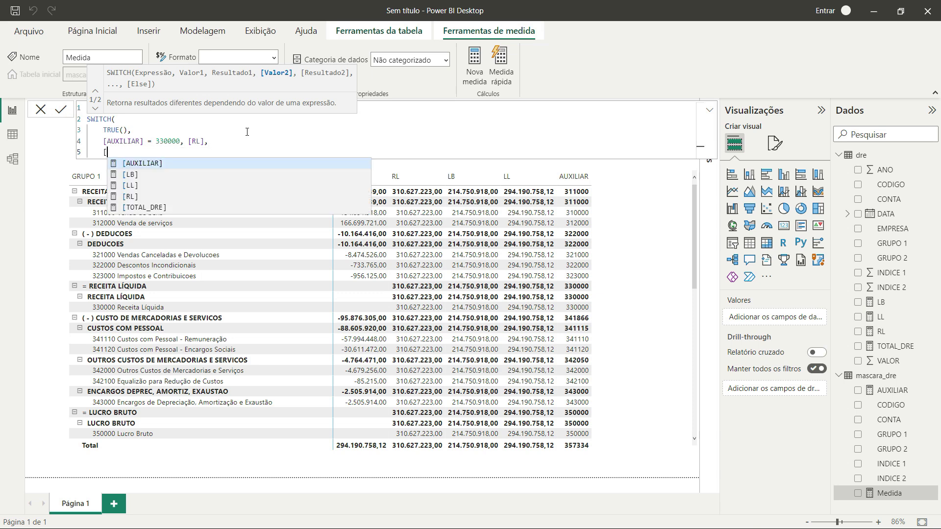
text(AUXILIAR] =)
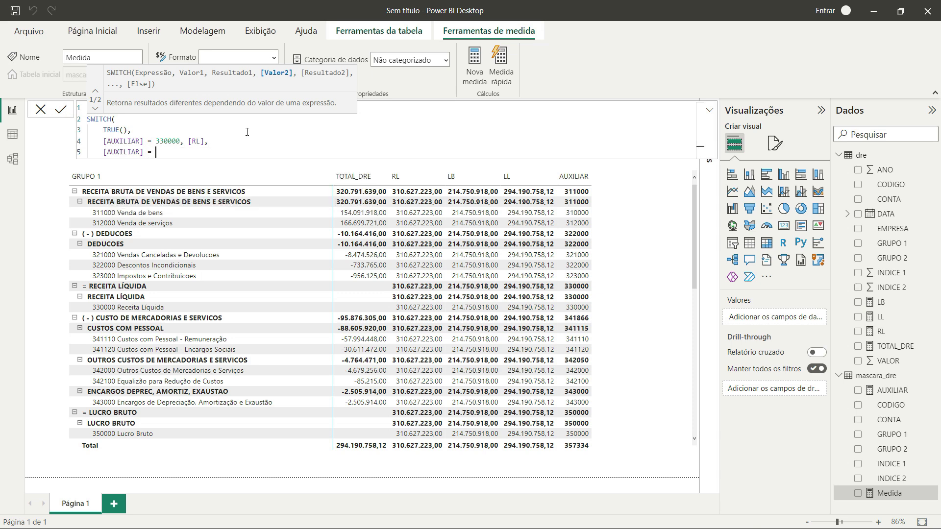
text( 350000,[)
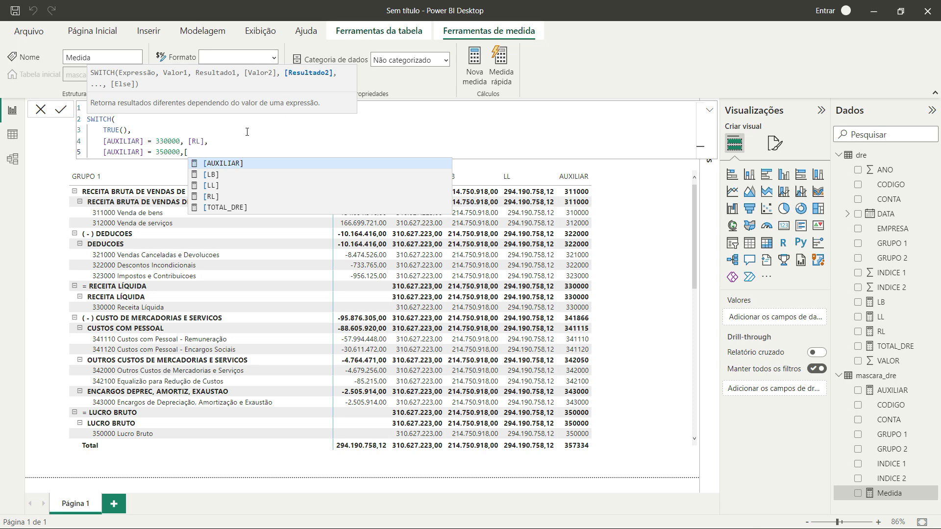
key(Down)
key(Tab)
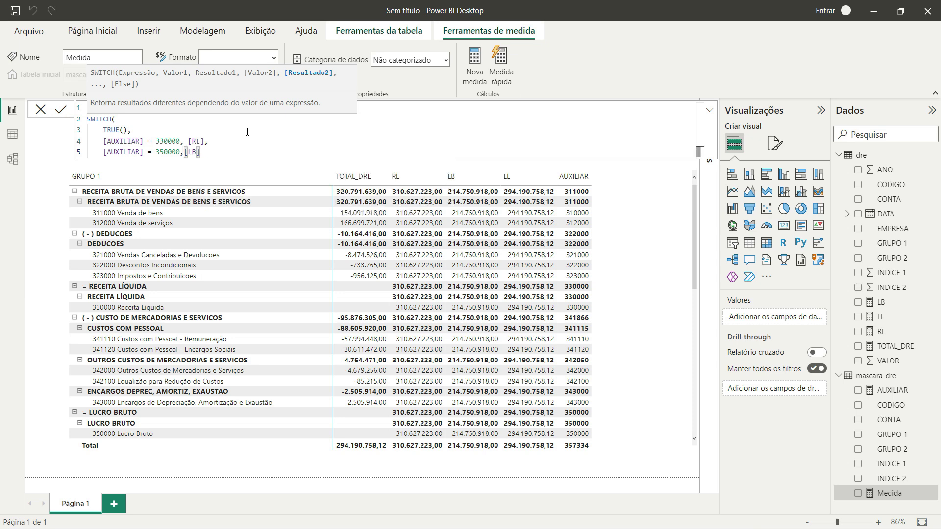
text(,)
Step: Add a third SWITCH condition so that [AUXILIAR] = 410000 returns [LL]
key(shift+Return)
text([)
key(Tab)
text(=)
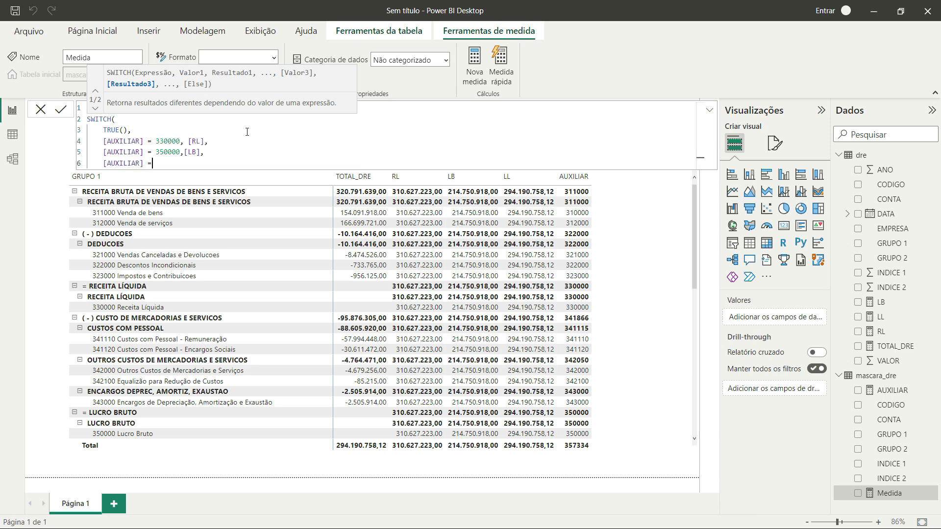
text( 410000,)
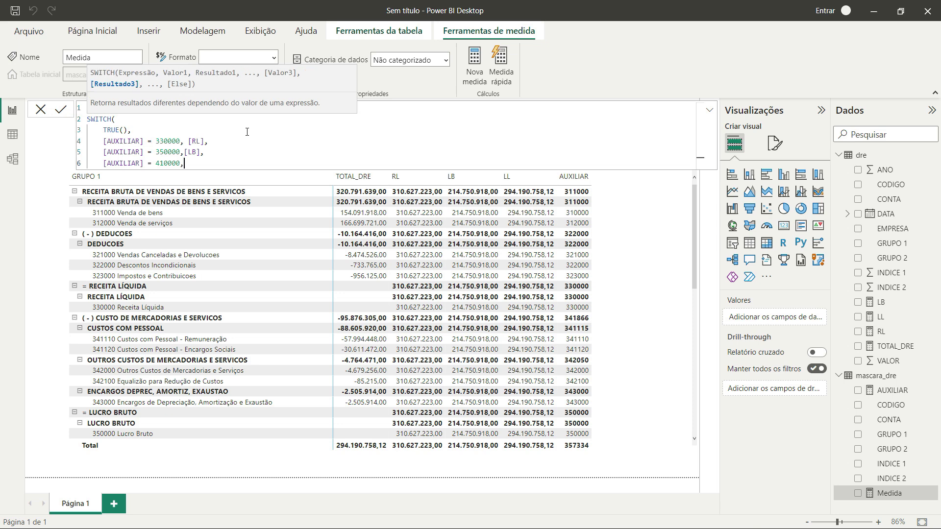
text([L)
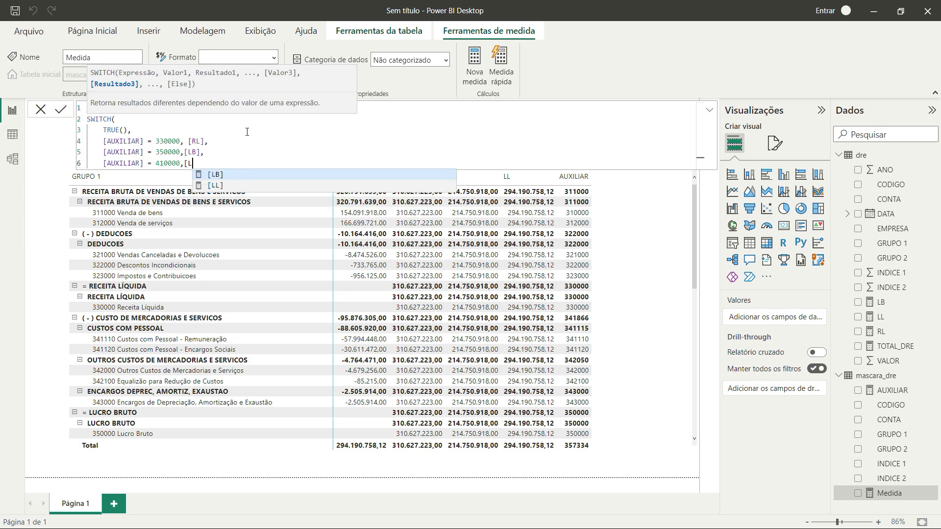
text(L],)
Step: Set [TOTAL_DRE] as the SWITCH default result, close the function and commit the measure
key(shift+Return)
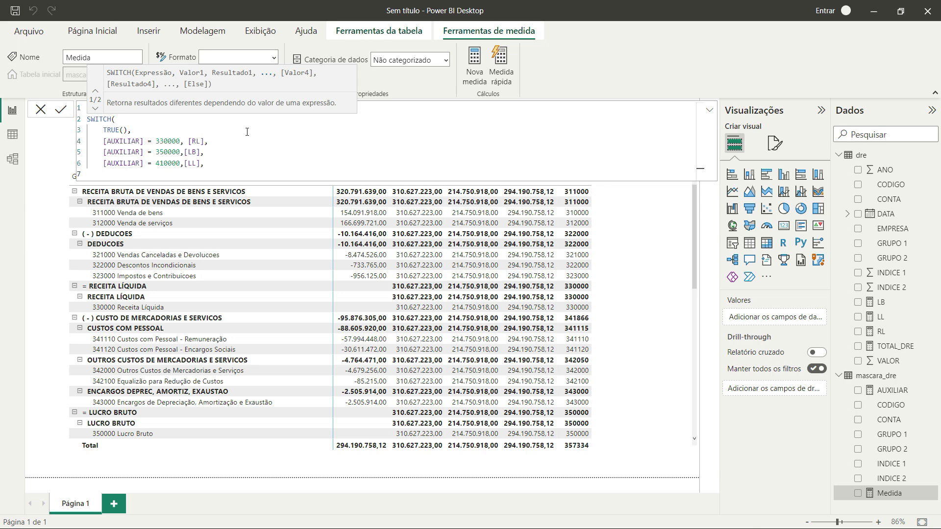
text([TOTAL_DRE])
key(Return)
text())
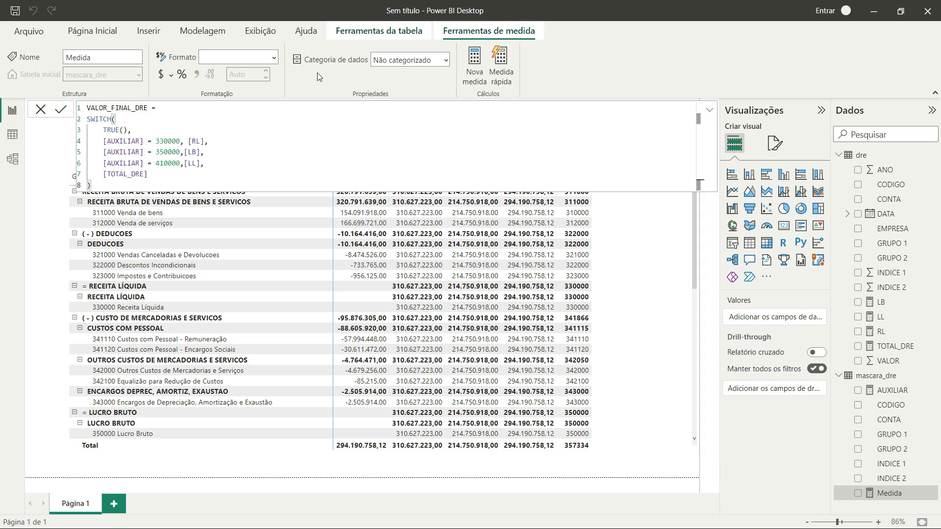
key(Return)
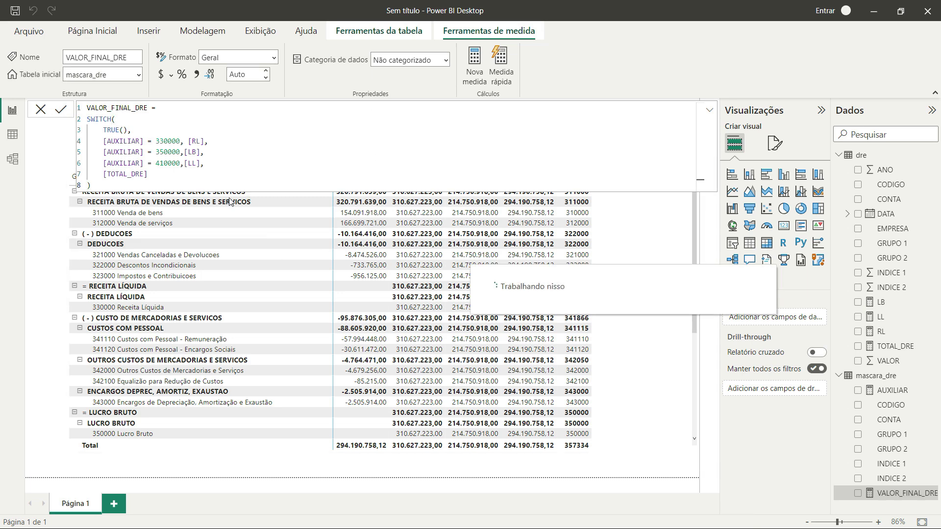
Step: Move the matrix lower on the page and shorten it from its upper edge to leave room for the expanded formula
click(69, 215)
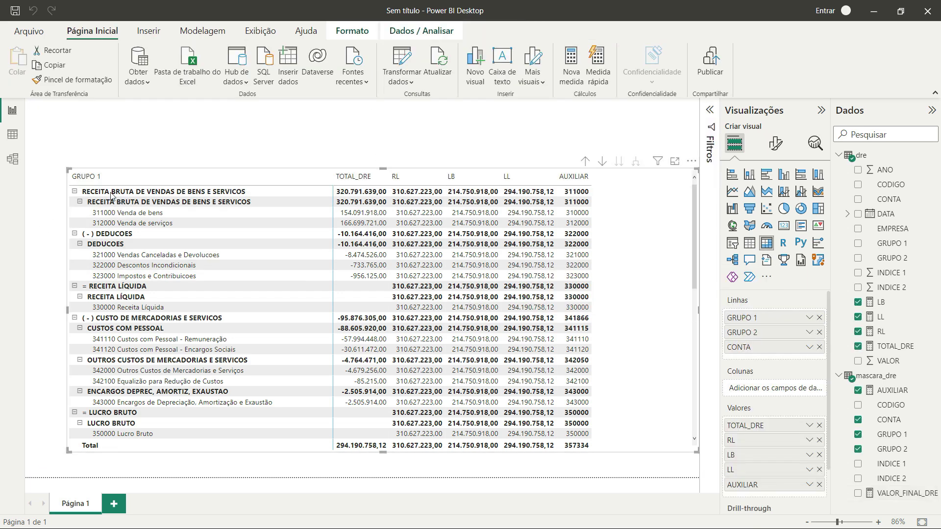
drag(608, 189, 613, 216)
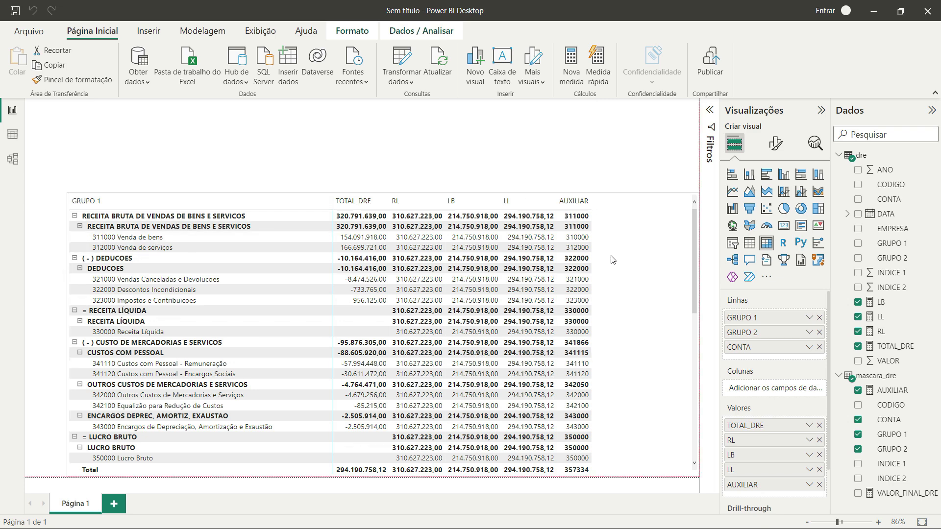
drag(616, 264, 727, 316)
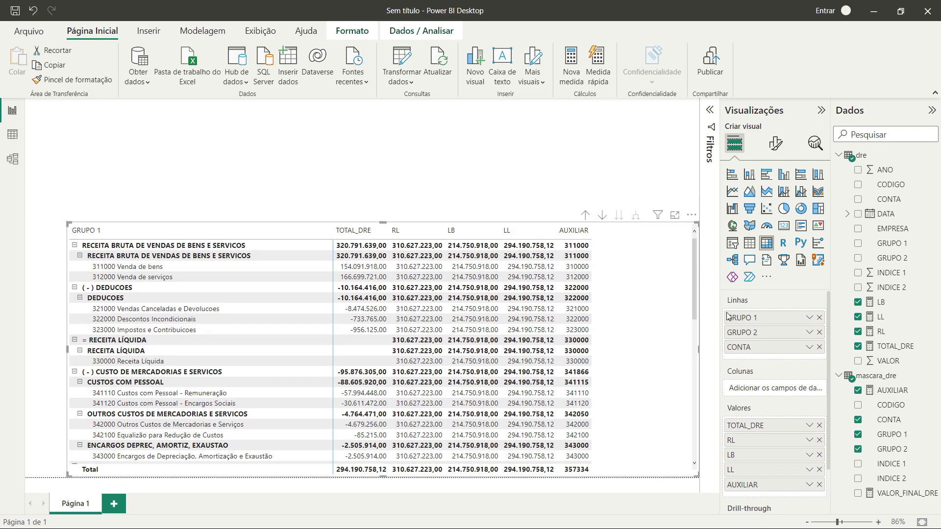
Step: Display the VALOR_FINAL_DRE formula and compare its codes with the Receita Líquida, Lucro Bruto and Lucro Líquido rows of the matrix
click(889, 493)
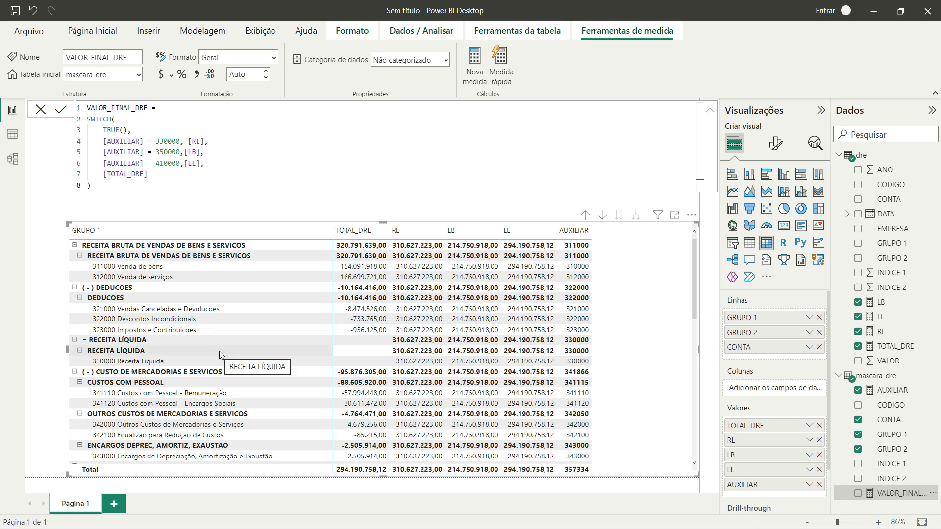
scroll(219, 351, down, 3)
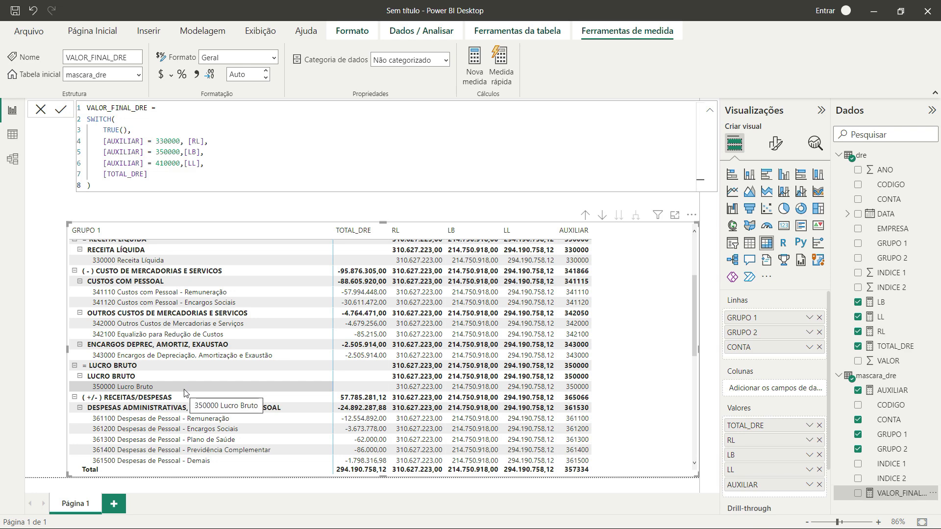
scroll(276, 376, down, 3)
scroll(275, 372, down, 4)
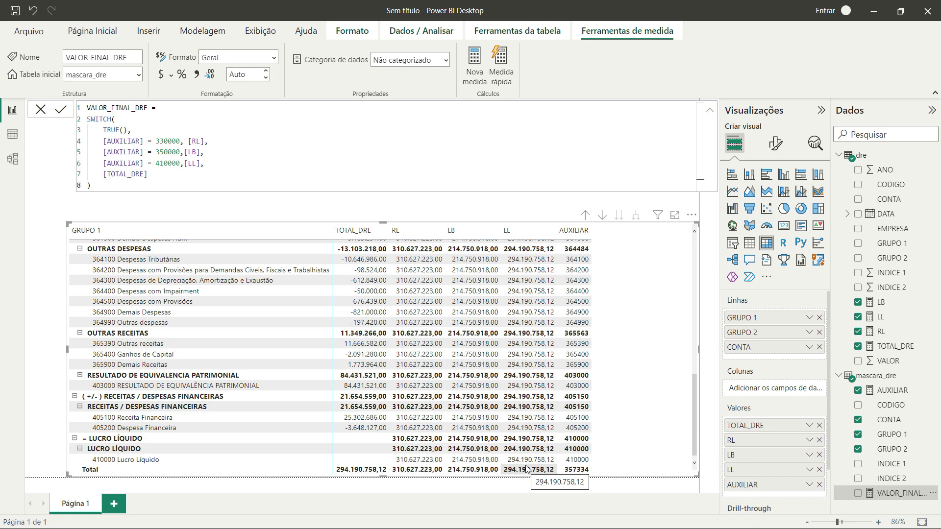
scroll(353, 265, up, 10)
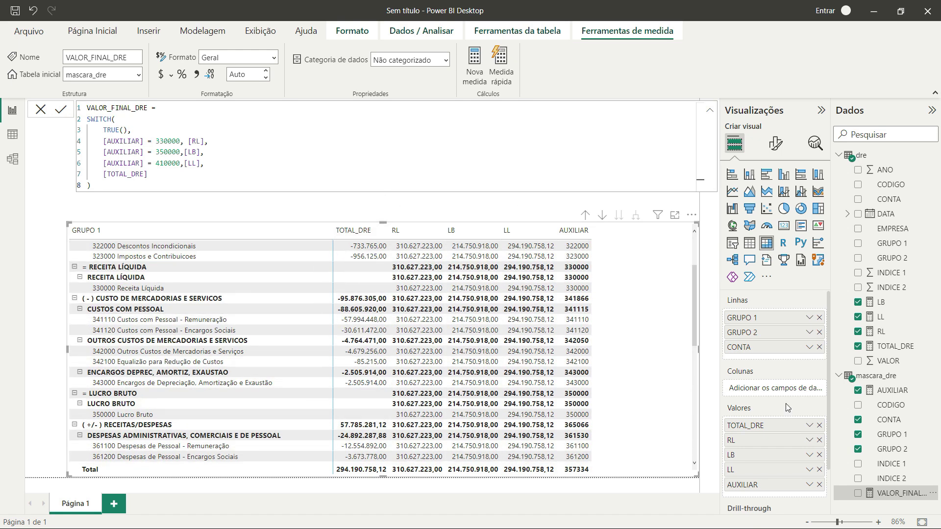
click(42, 112)
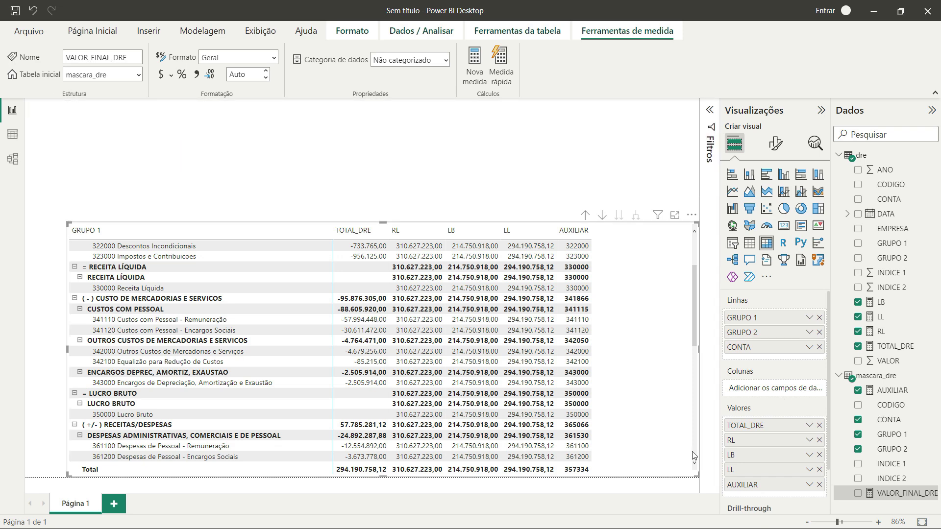
Step: Add VALOR_FINAL_DRE to the matrix values below AUXILIAR and review its column across the DRE rows
drag(867, 485, 792, 496)
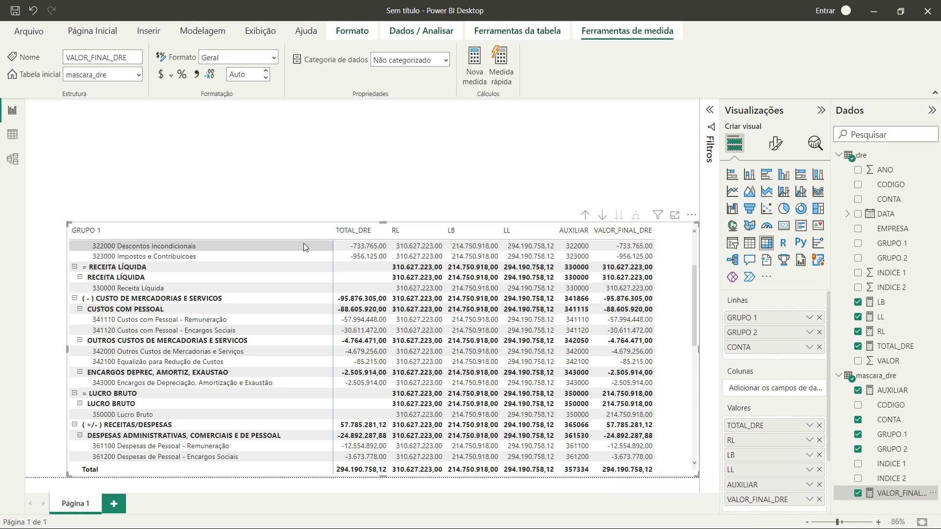
scroll(644, 313, down, 5)
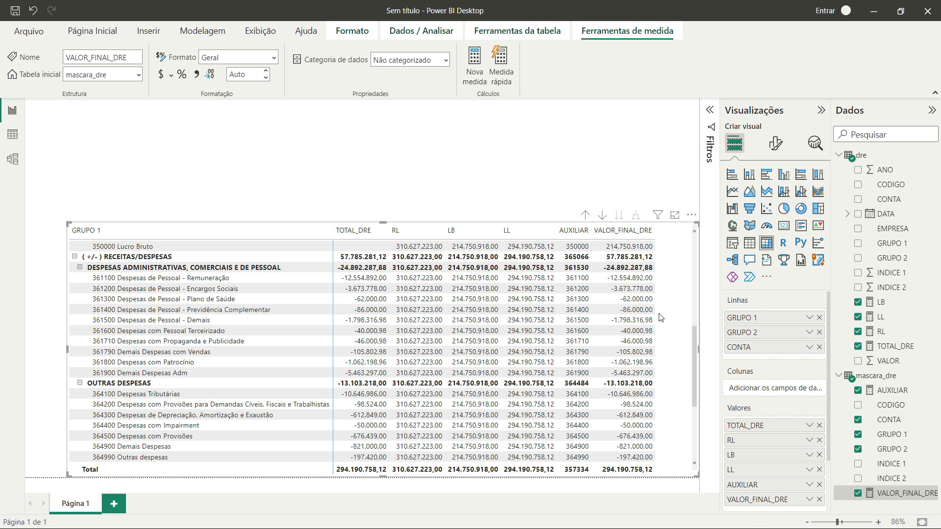
scroll(662, 317, up, 7)
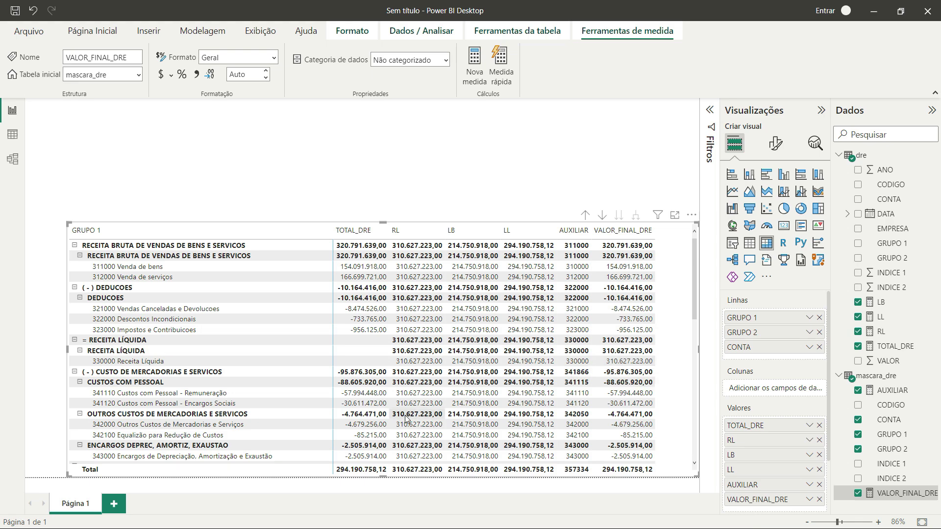
scroll(392, 372, down, 5)
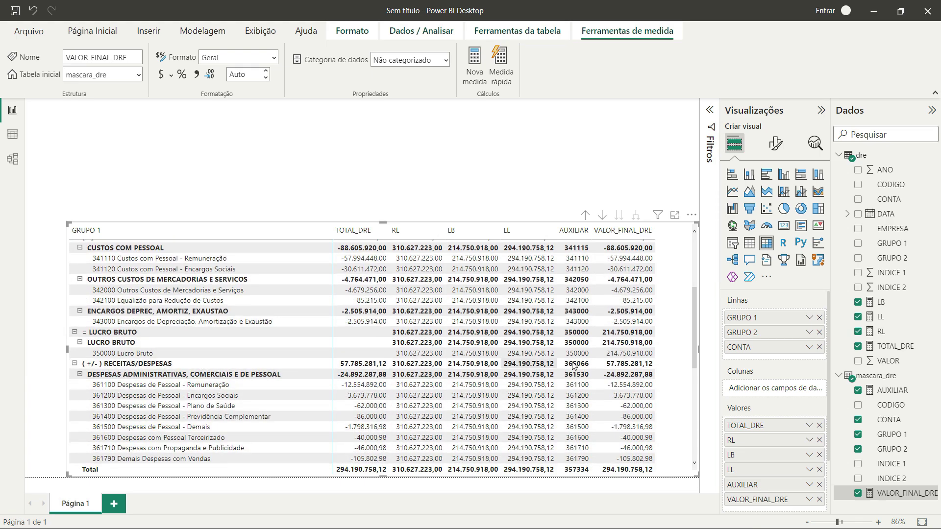
Step: Remove TOTAL_DRE, RL, LB, LL and AUXILIAR from the matrix values, keeping VALOR_FINAL_DRE, and move the matrix up and narrow it
scroll(613, 363, down, 8)
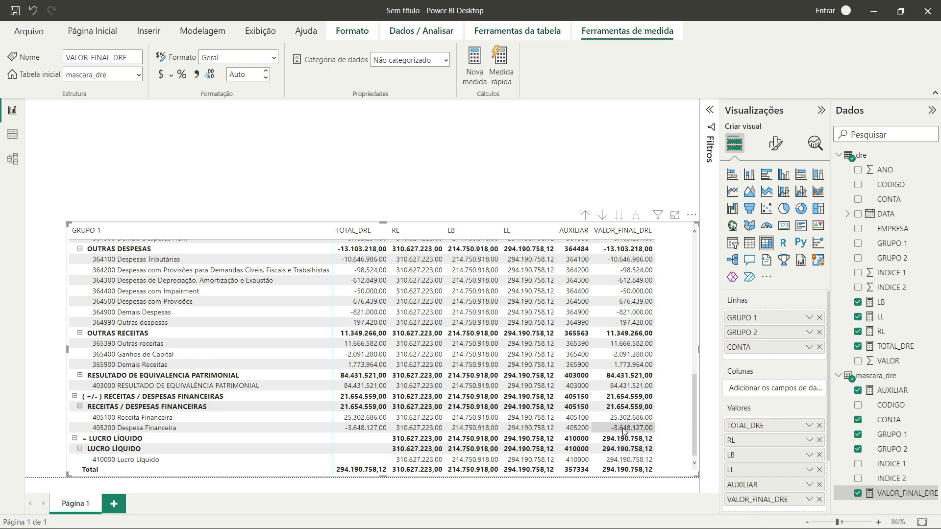
scroll(623, 431, up, 13)
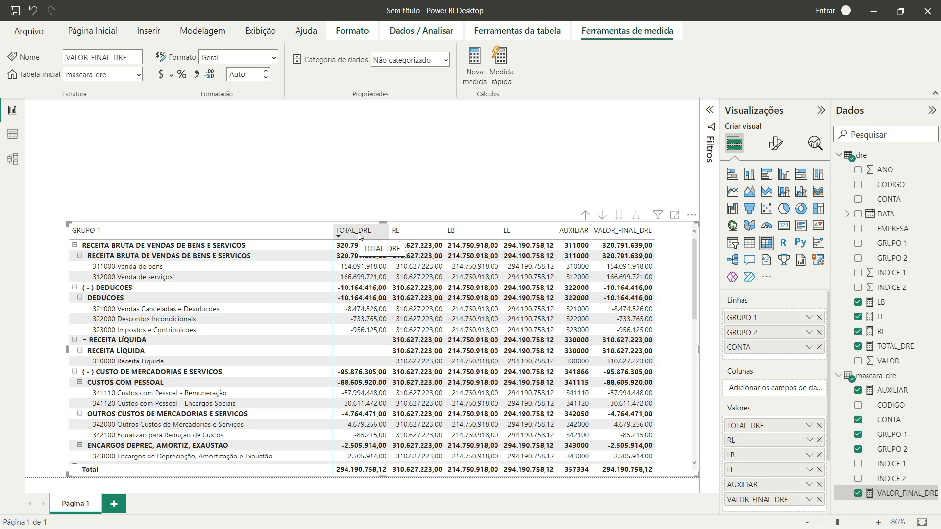
click(819, 425)
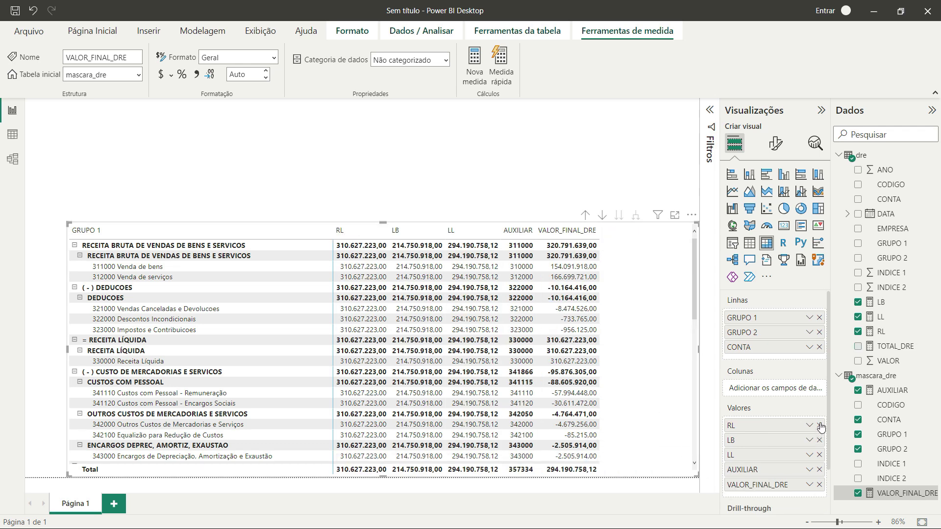
click(819, 425)
click(819, 425)
click(819, 425)
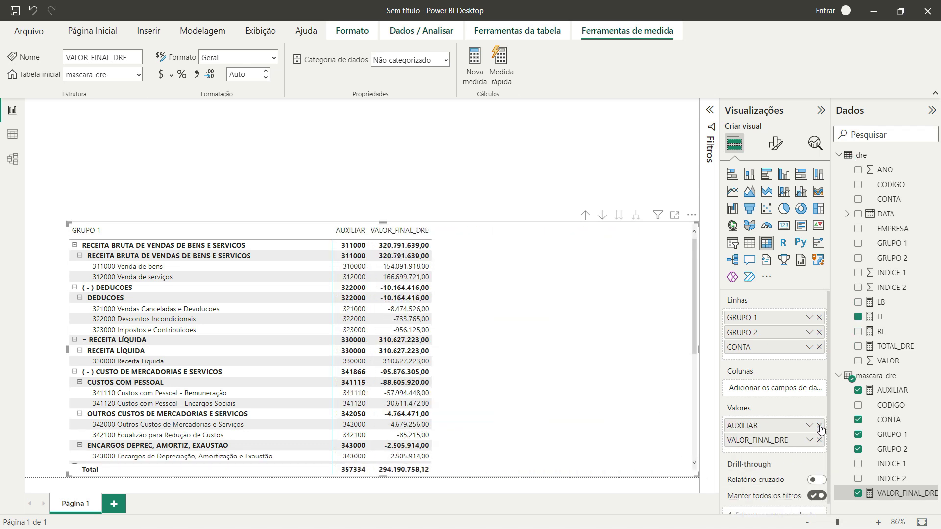
click(819, 426)
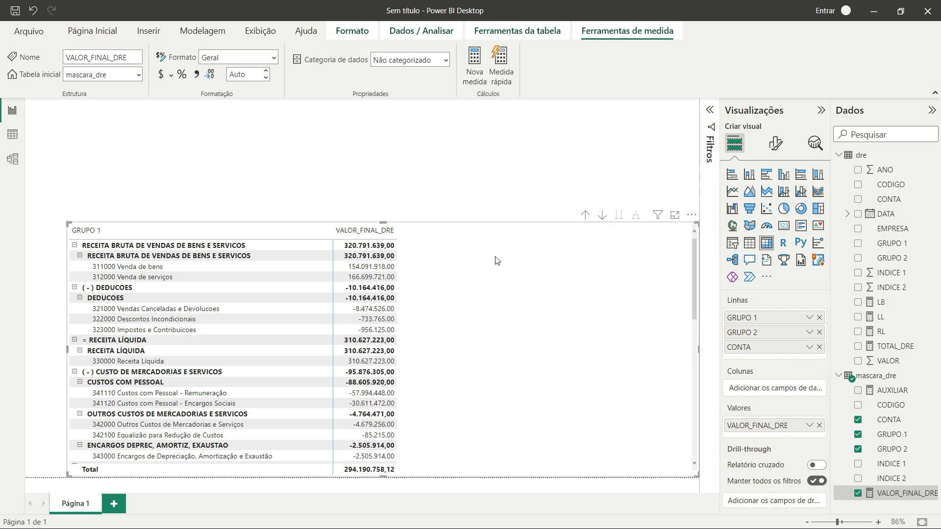
drag(574, 307, 557, 280)
drag(682, 324, 553, 299)
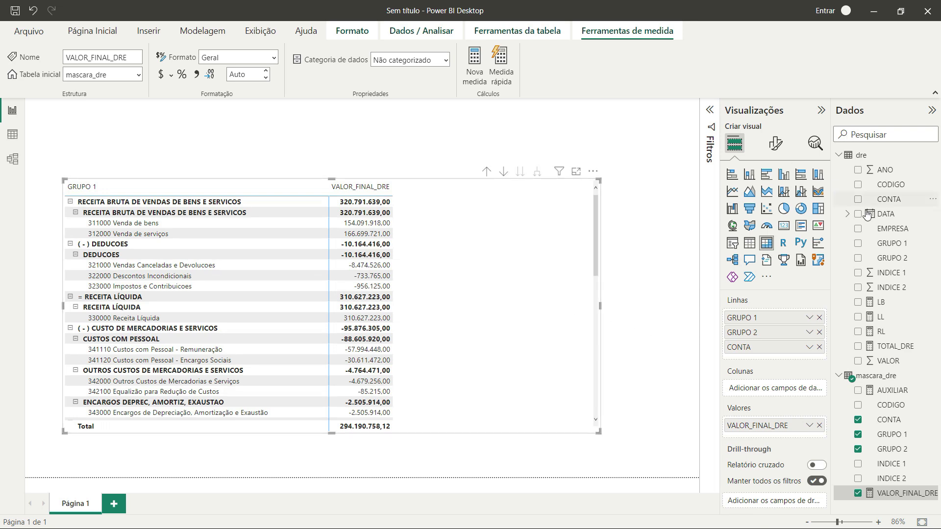
Step: Split the matrix columns by Ano from the DATA date hierarchy of the dre table, and enlarge the matrix
click(839, 378)
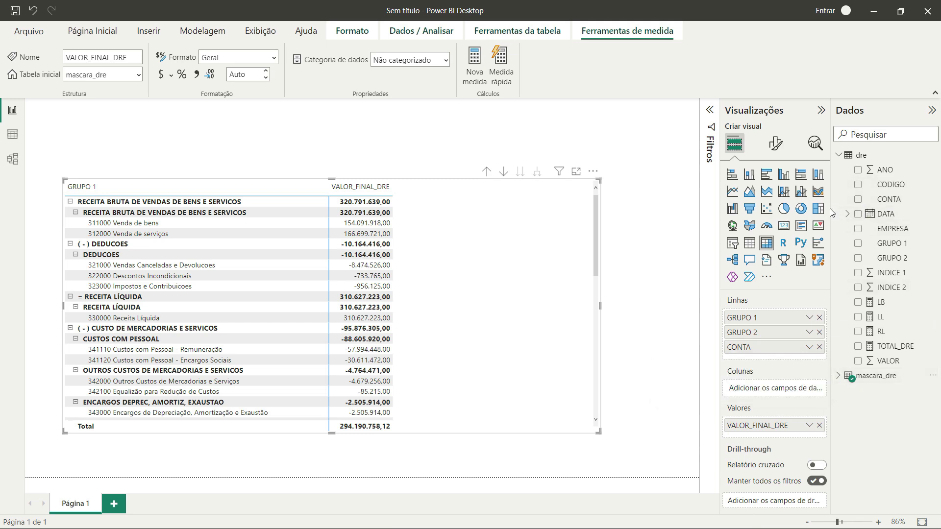
drag(832, 211, 801, 214)
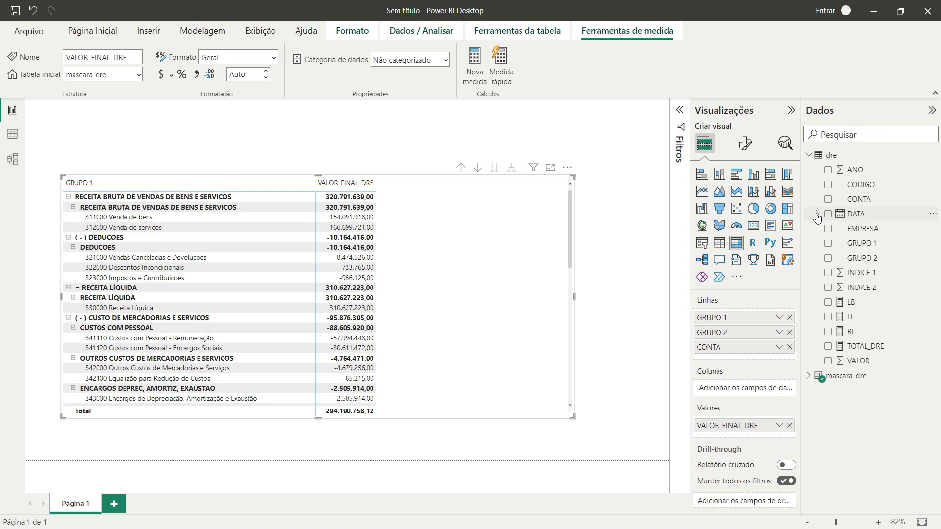
click(818, 213)
click(828, 229)
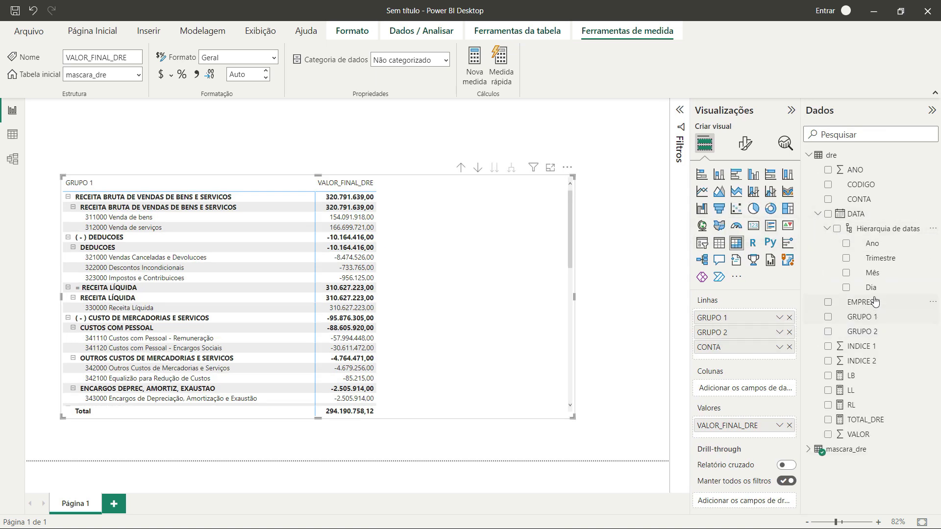
drag(870, 248, 751, 394)
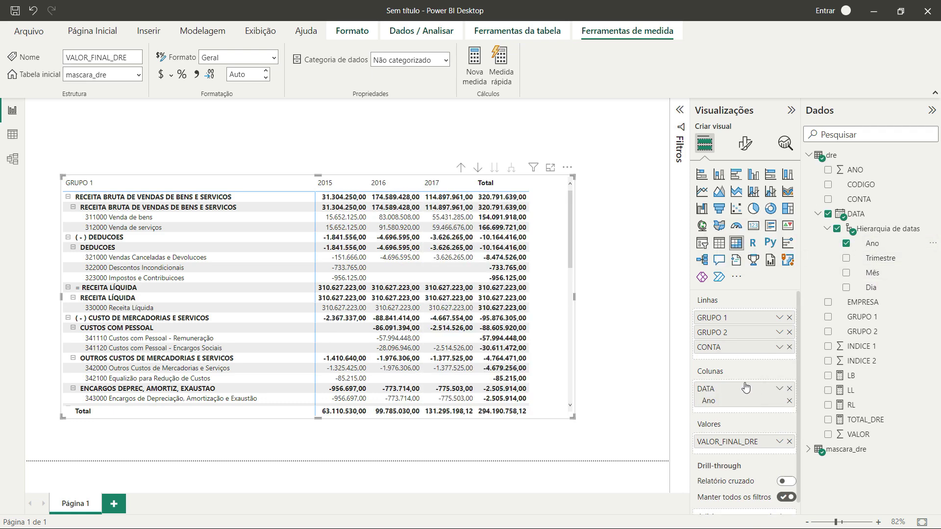
drag(573, 297, 627, 297)
drag(344, 174, 344, 153)
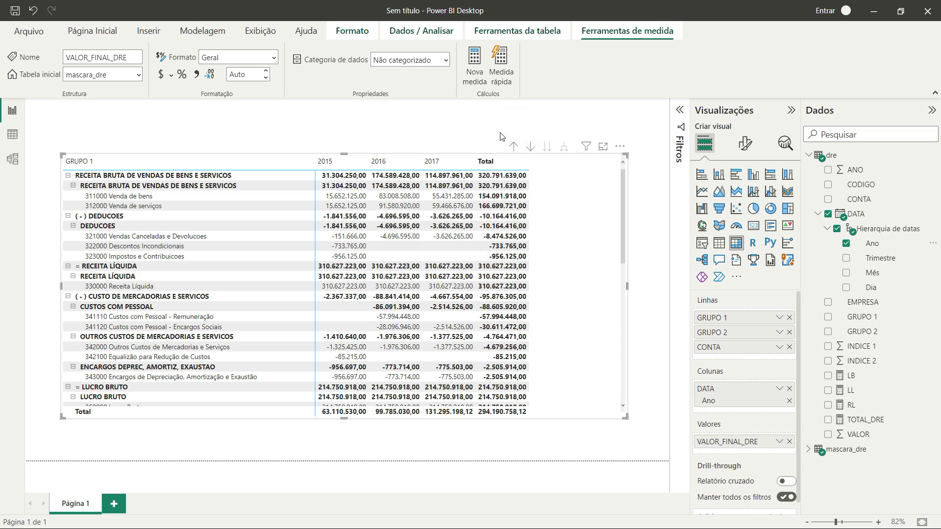
Step: Turn off the matrix's column subtotals and review the yearly values across all DRE rows
click(748, 149)
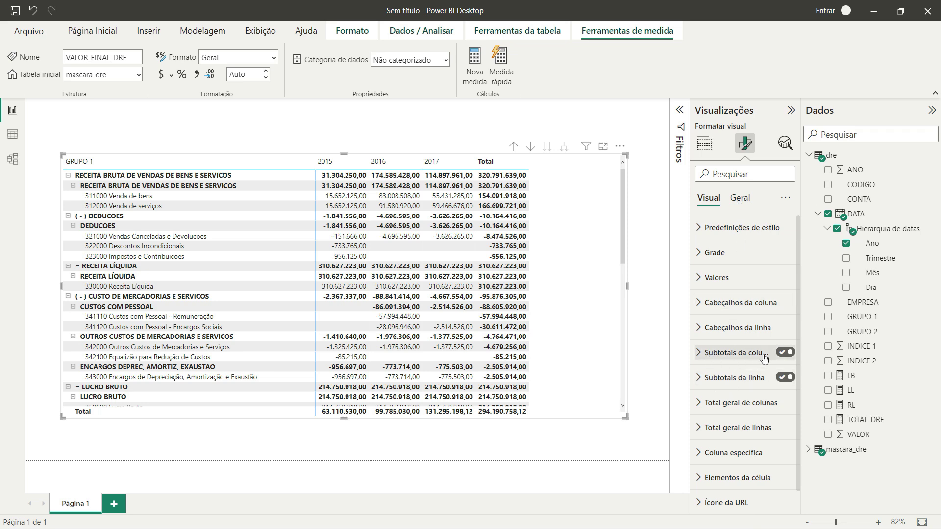
click(781, 354)
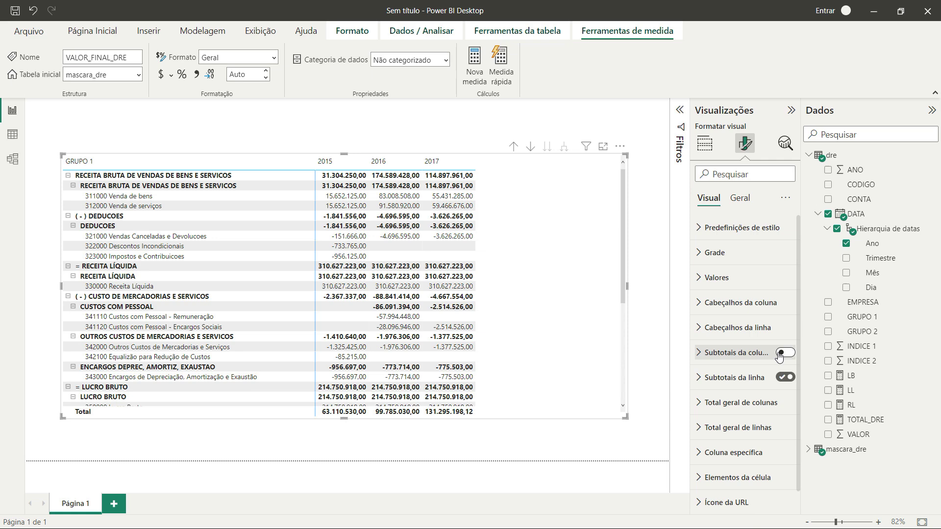
scroll(543, 290, down, 10)
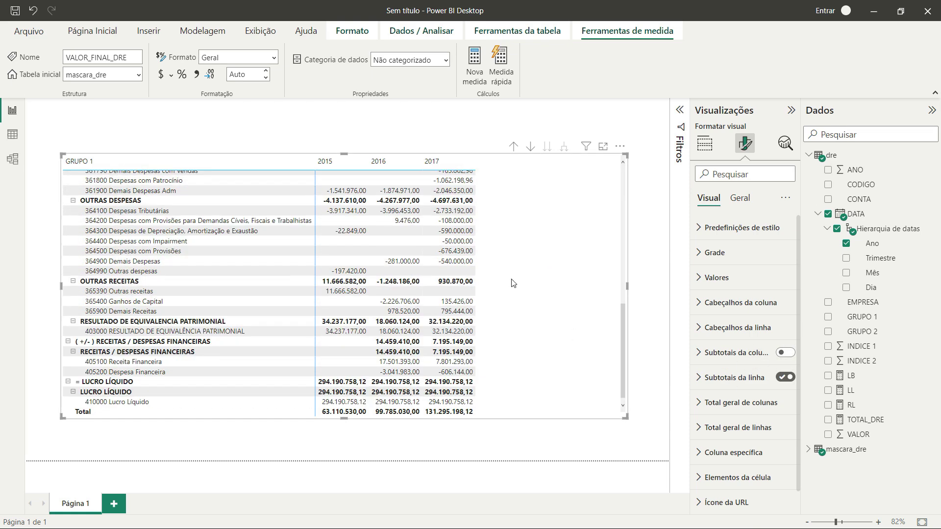
scroll(406, 319, up, 10)
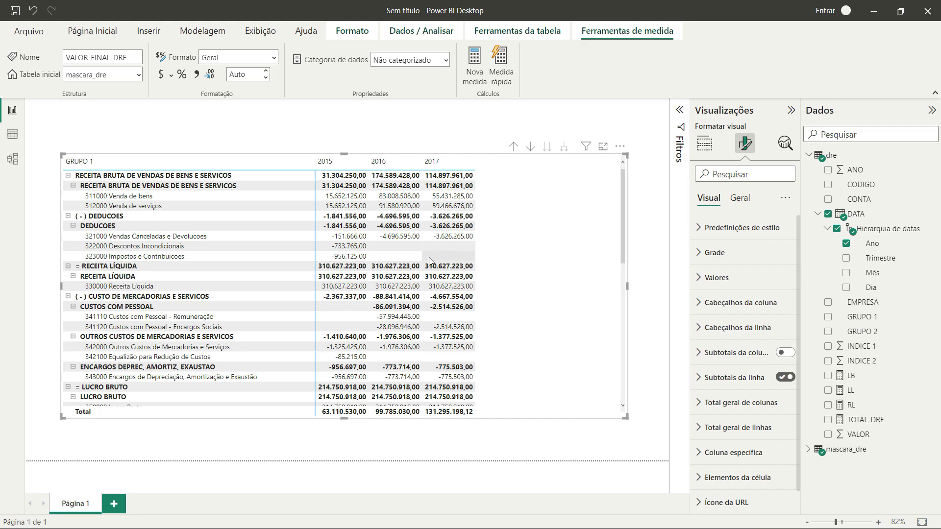
scroll(428, 258, down, 10)
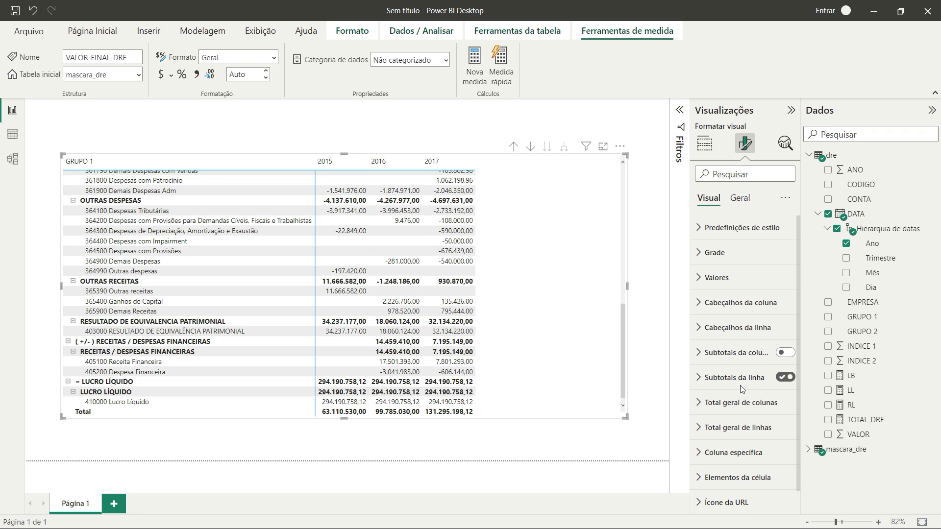
Step: Switch the matrix's row subtotals off and back on to compare the group rows
click(784, 378)
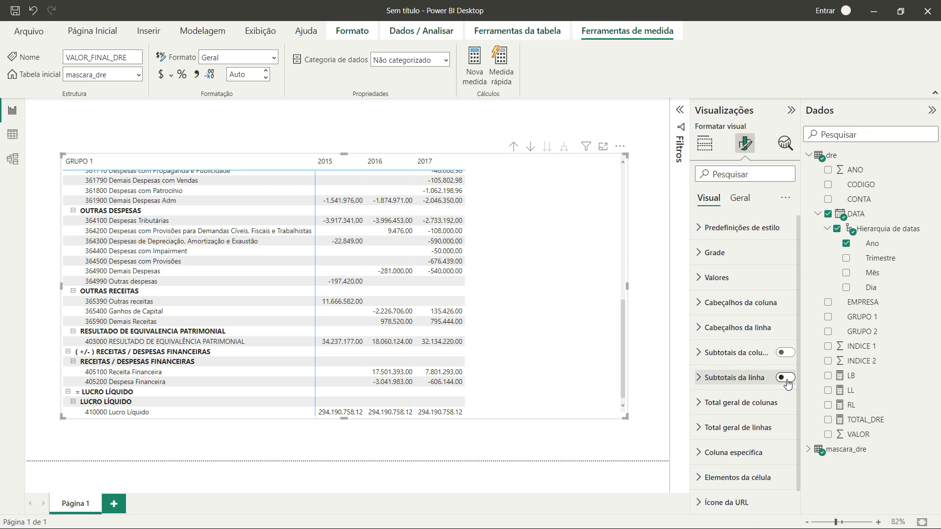
click(784, 379)
click(785, 378)
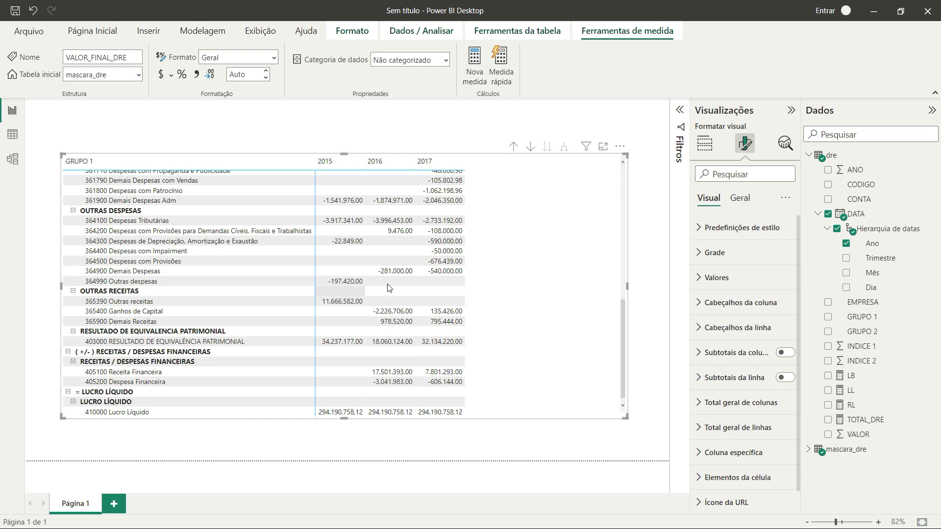
click(785, 378)
Step: Apply the row subtotal settings per row level and hide the subtotal for GRUPO 1
scroll(764, 372, down, 1)
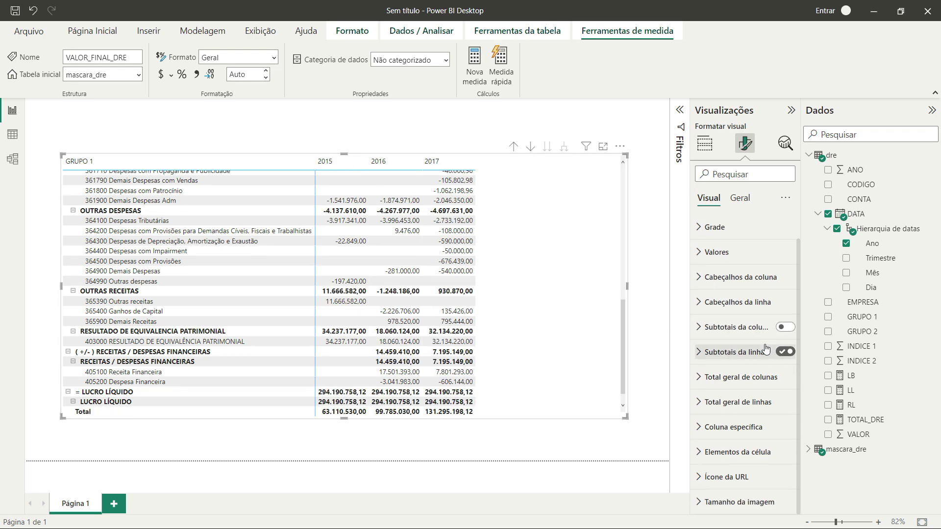
click(700, 353)
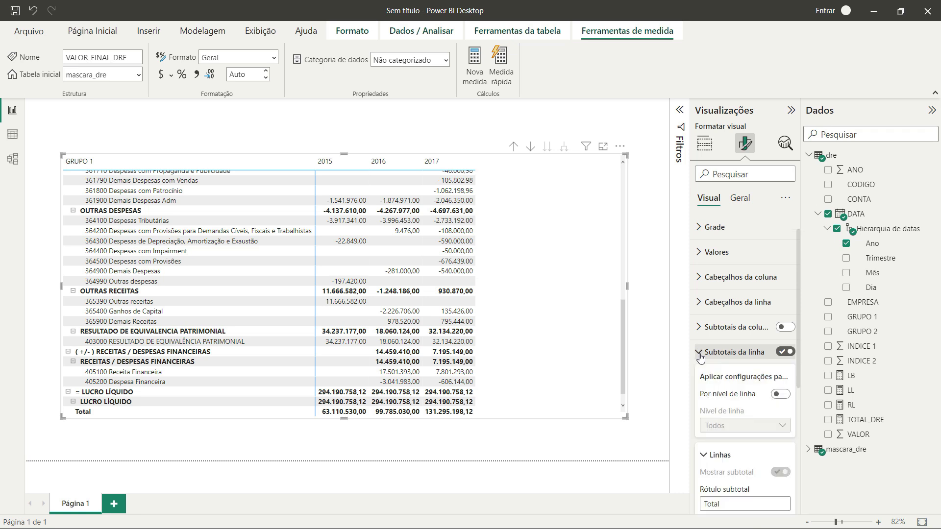
scroll(720, 343, down, 3)
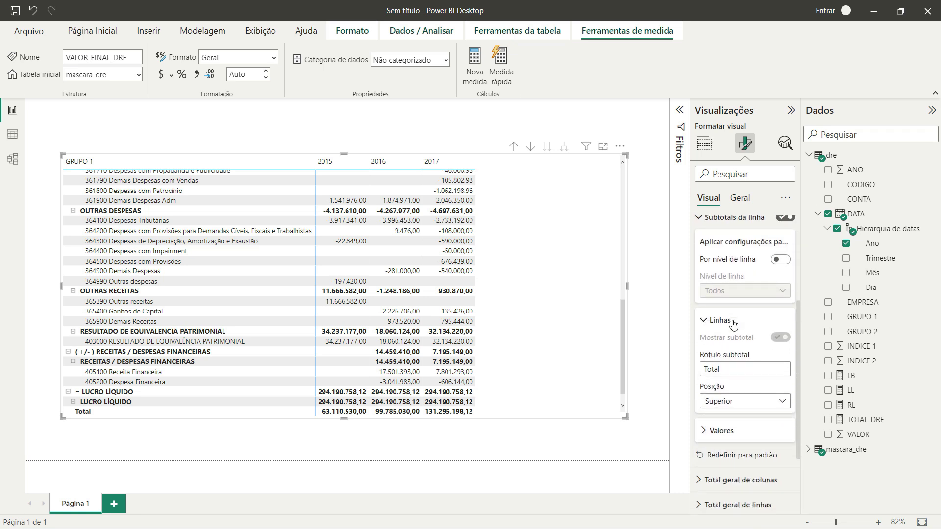
scroll(733, 325, up, 1)
scroll(732, 325, down, 1)
click(783, 261)
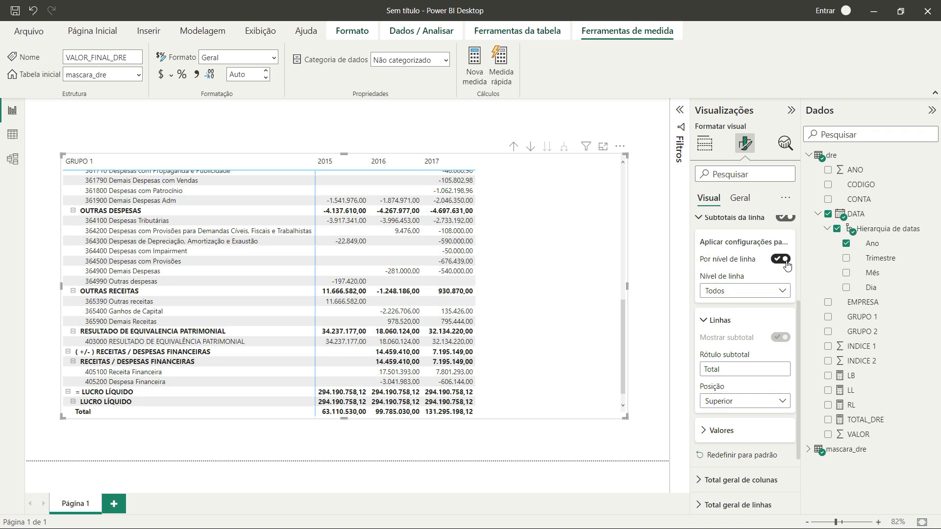
click(725, 294)
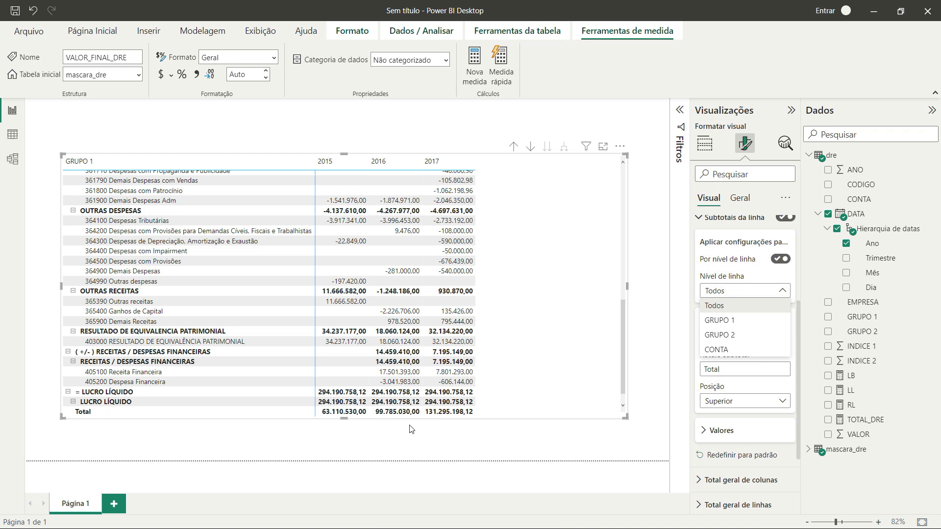
click(713, 322)
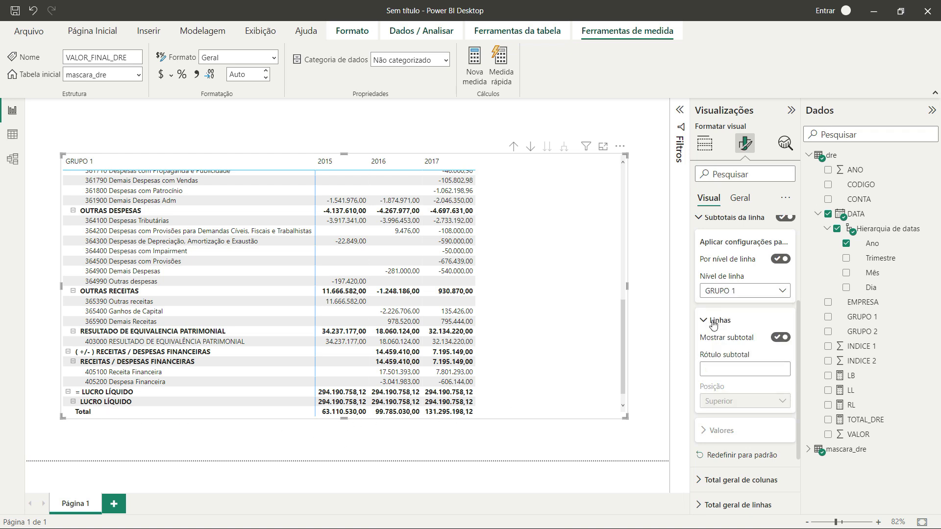
click(774, 342)
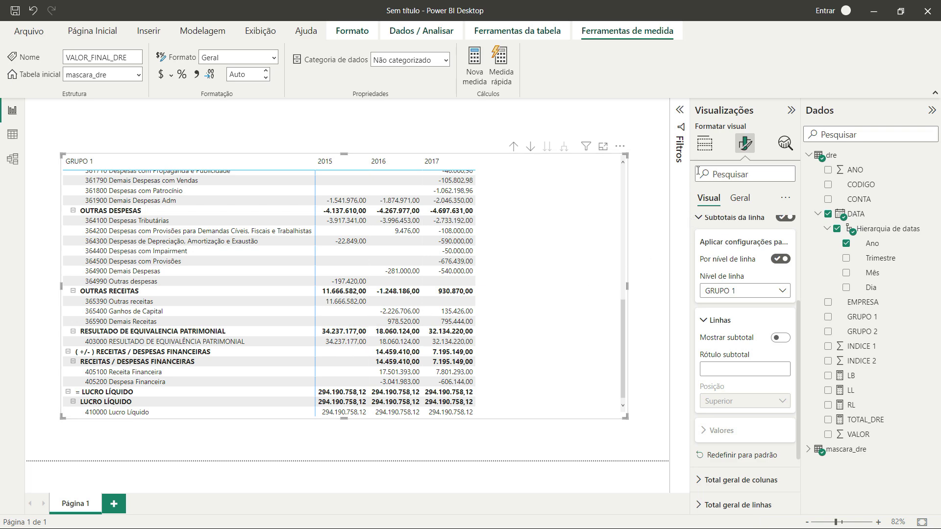
Step: Return to the matrix's field setup, review its rows and drill up two levels to show only GRUPO 1
click(701, 155)
scroll(573, 270, up, 10)
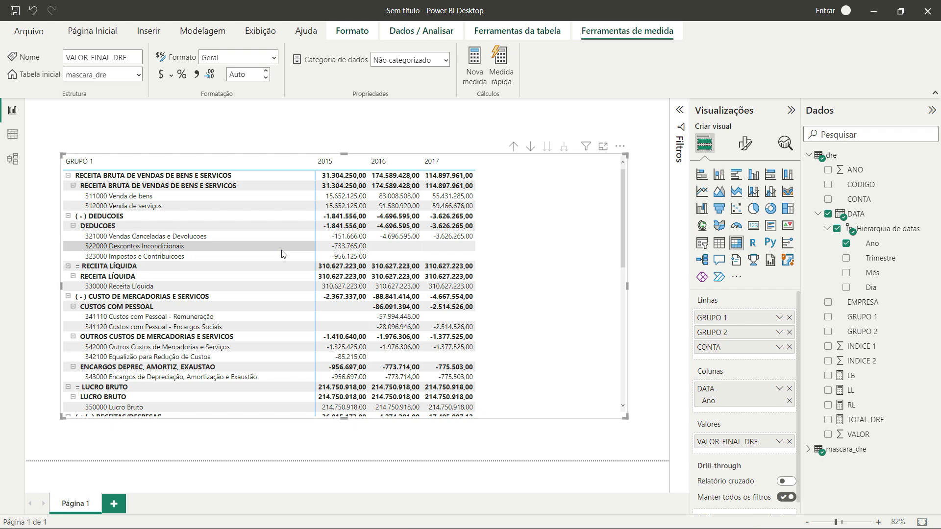
scroll(282, 254, down, 6)
scroll(280, 250, up, 6)
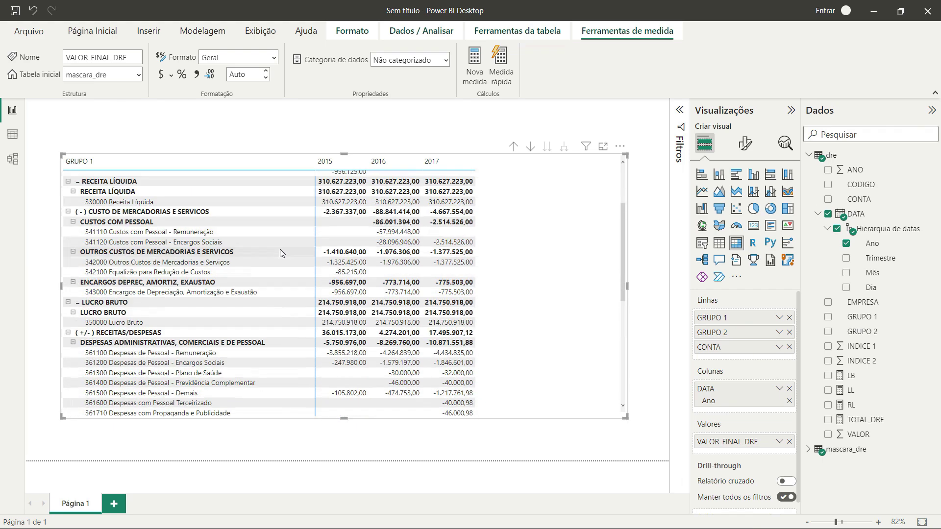
click(515, 147)
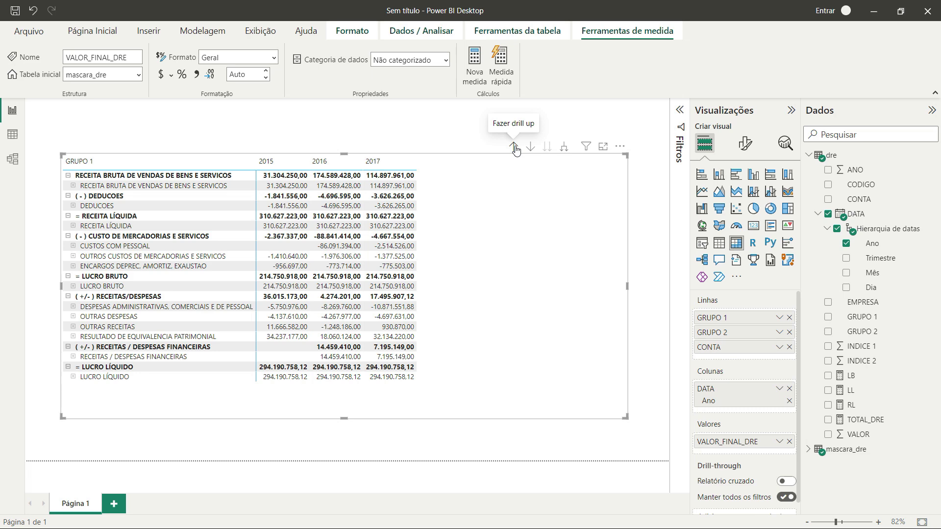
click(515, 147)
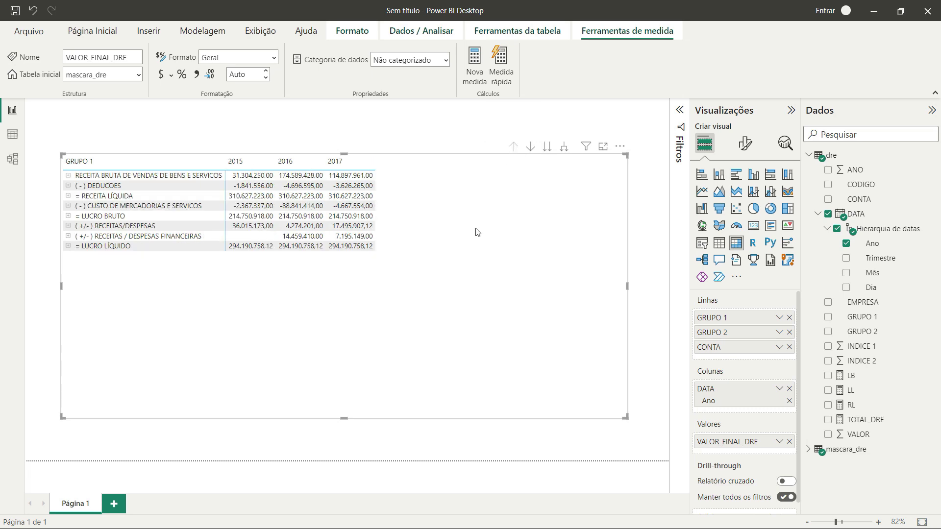